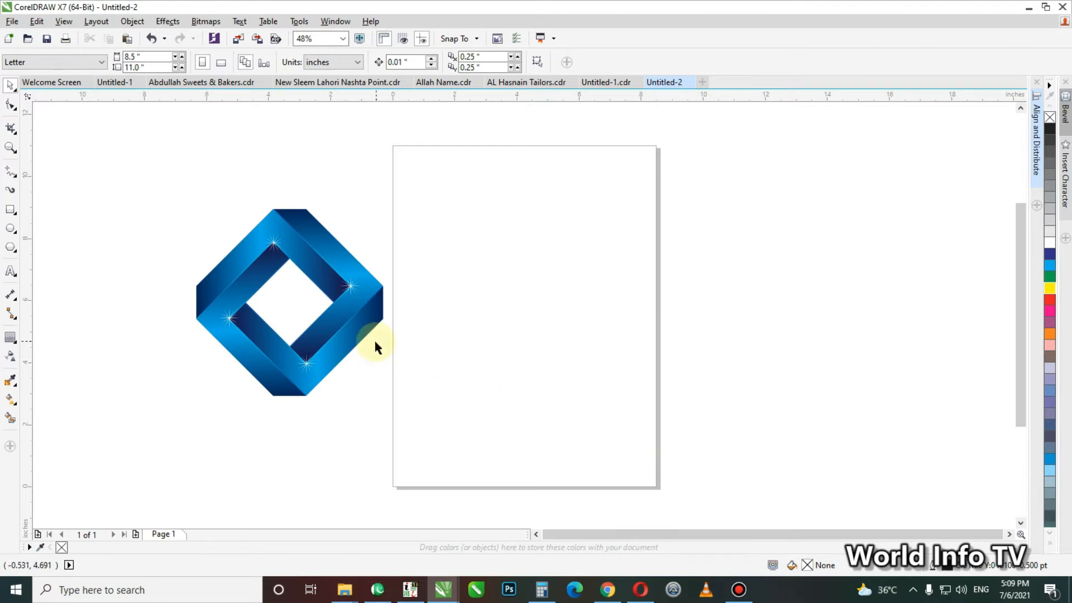
# - Draw a square and size it to the blue reference logo, about 6.02 inches per side, placing it beside the logo
pyautogui.press('F2')
pyautogui.moveTo(161, 150); pyautogui.dragTo(717, 445)
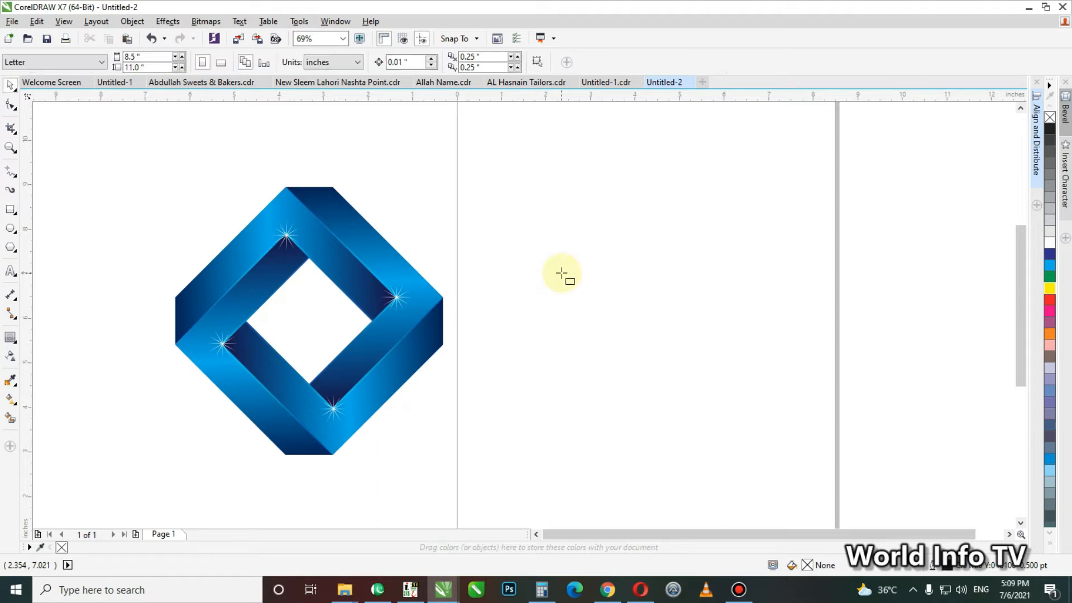
pyautogui.press('F6')
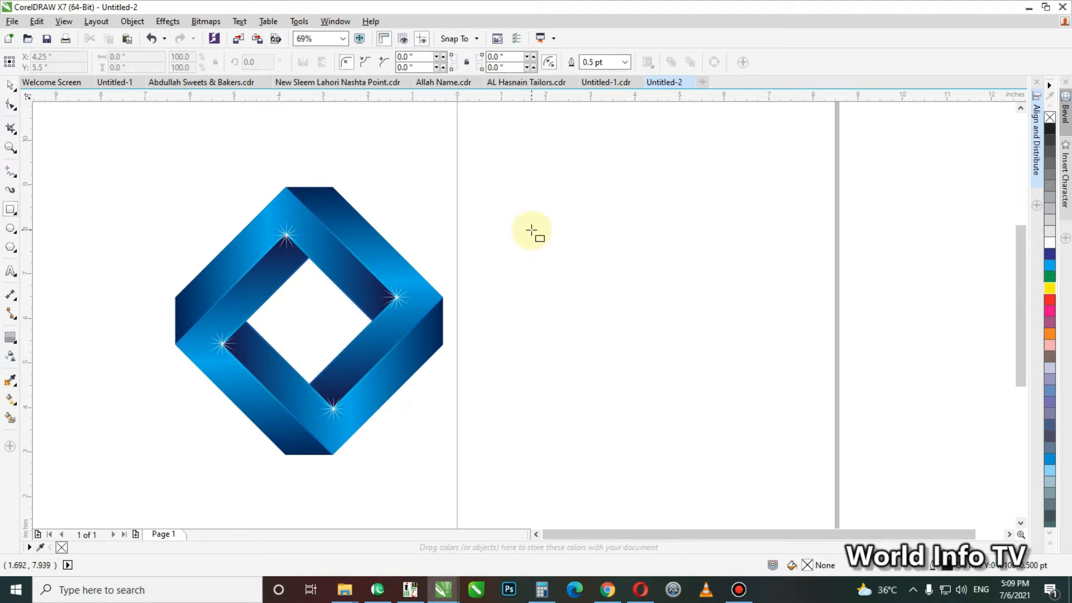
pyautogui.moveTo(511, 184)
pyautogui.mouseDown()
pyautogui.moveTo(584, 287)
pyautogui.moveTo(733, 442)
pyautogui.mouseUp()
pyautogui.press('space')
pyautogui.moveTo(640, 312); pyautogui.dragTo(334, 314)
pyautogui.moveTo(469, 450); pyautogui.dragTo(786, 390)
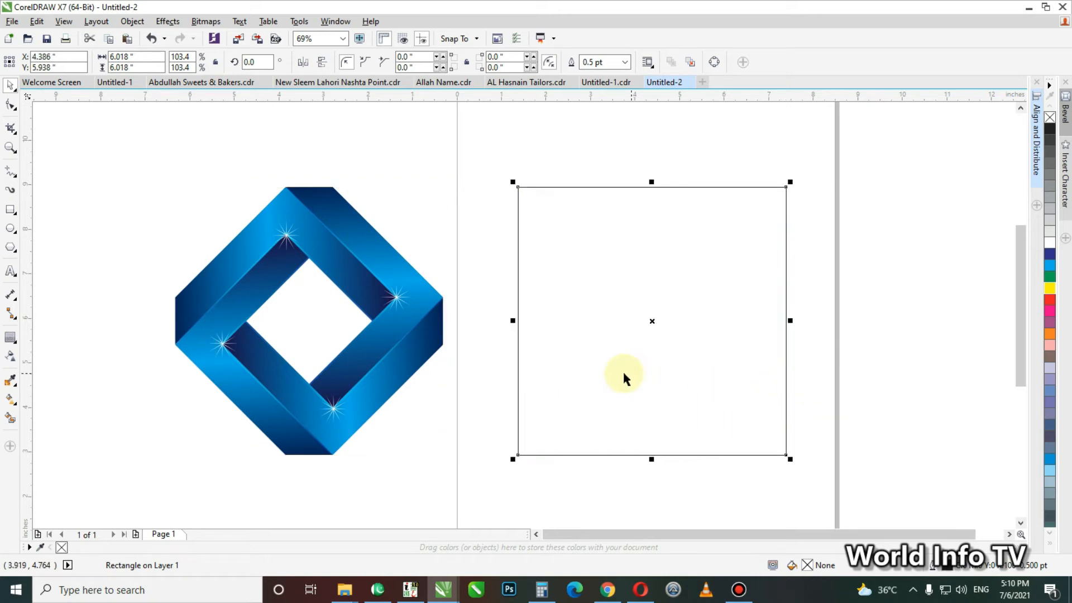
# - Rotate the square 45 degrees into a diamond
pyautogui.click(251, 62)
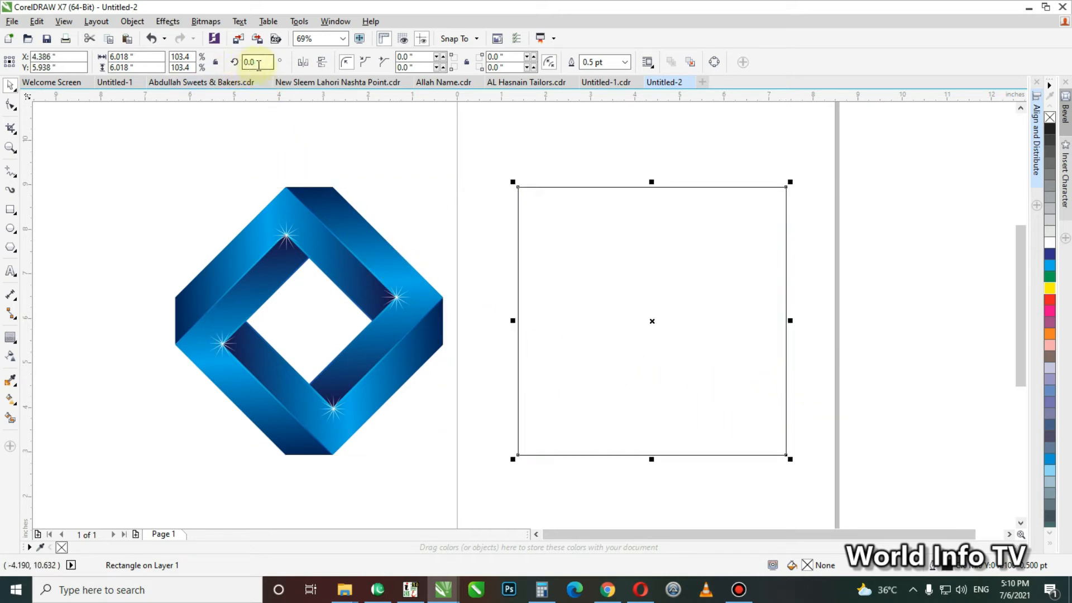
pyautogui.write('45')
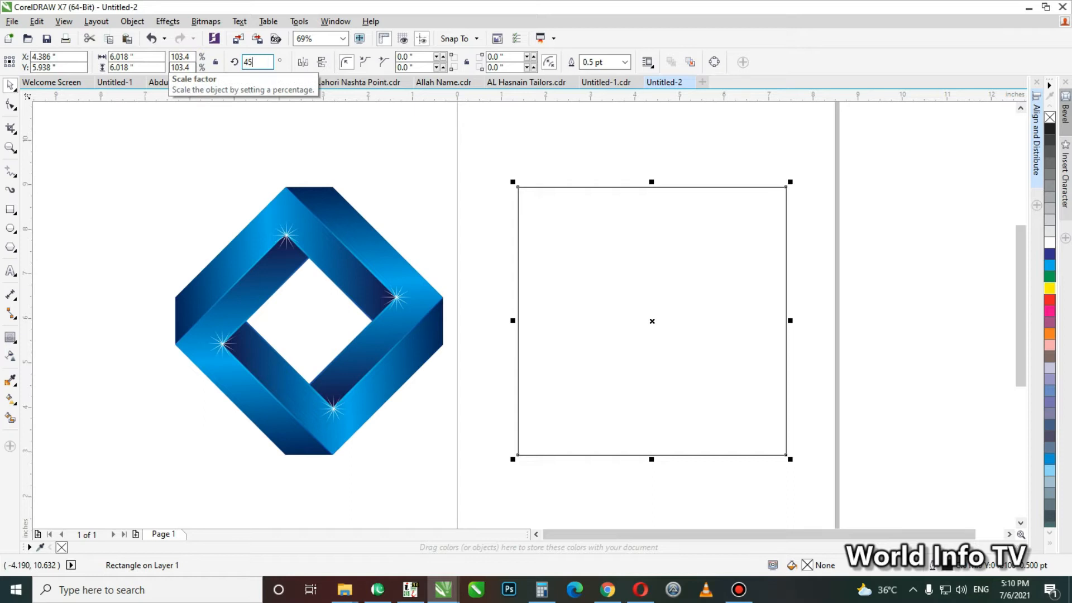
pyautogui.press('Return')
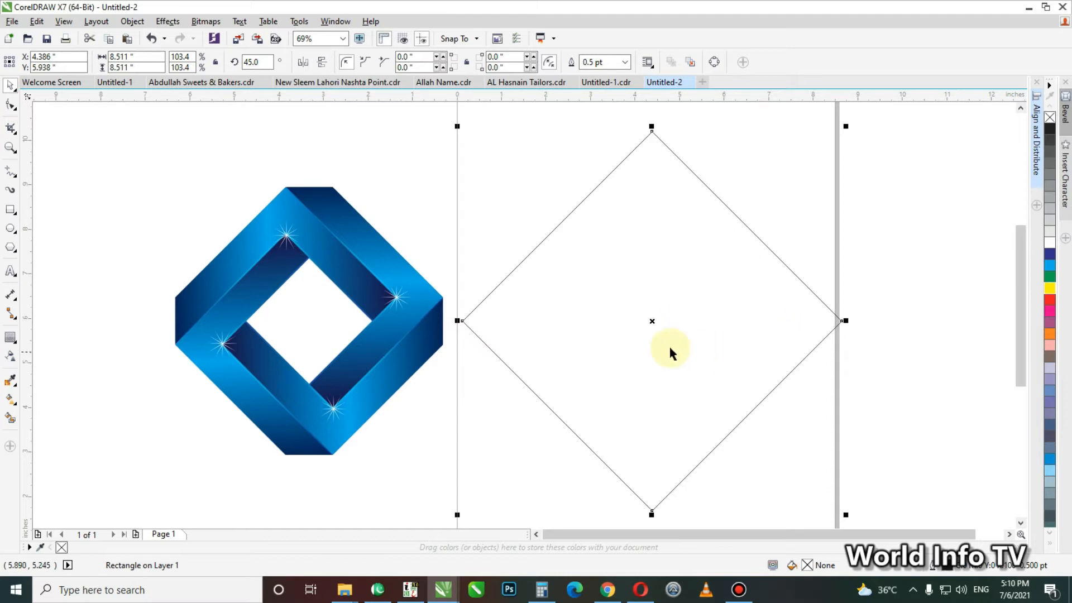
# - Duplicate the diamond about 1.2 inches to its left and trim the original with the copy, leaving a V-shaped band
pyautogui.click(651, 322)
pyautogui.moveTo(651, 323); pyautogui.dragTo(597, 335)
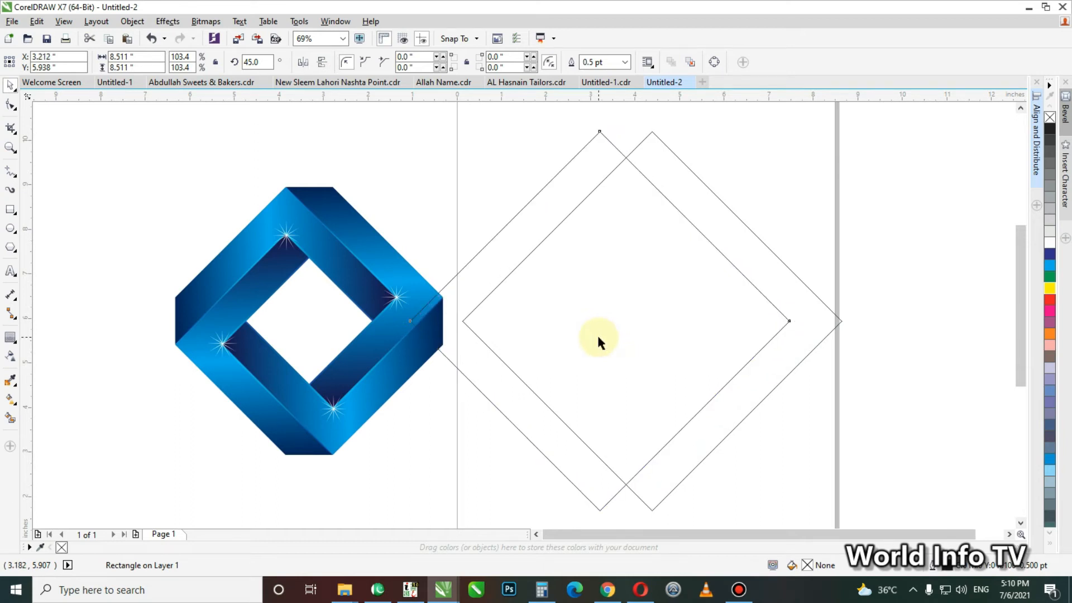
pyautogui.keyDown('shift'); pyautogui.click(633, 155); pyautogui.keyUp('shift')
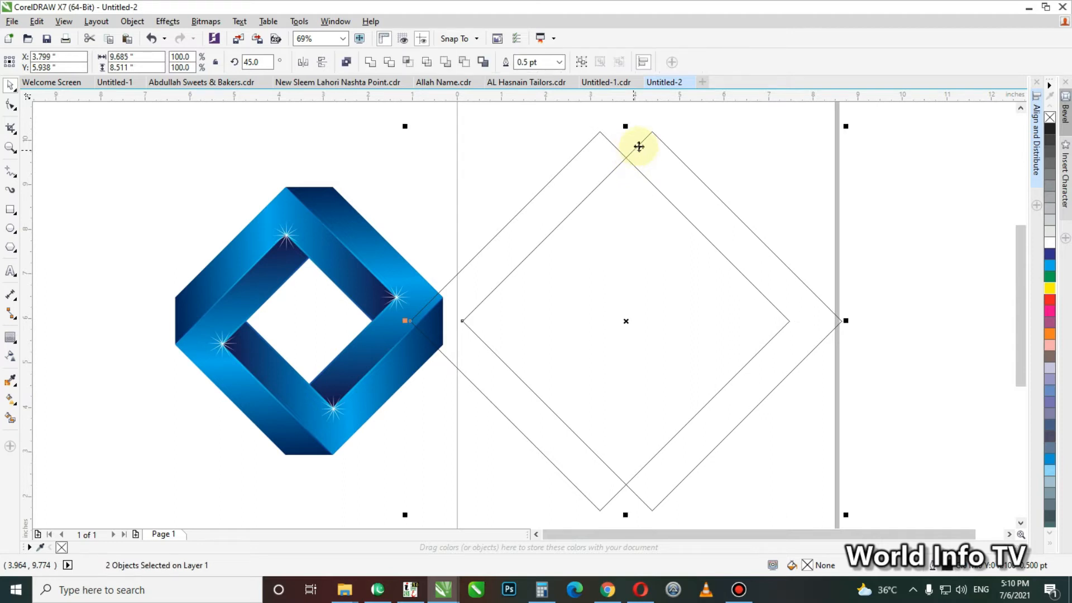
pyautogui.click(389, 66)
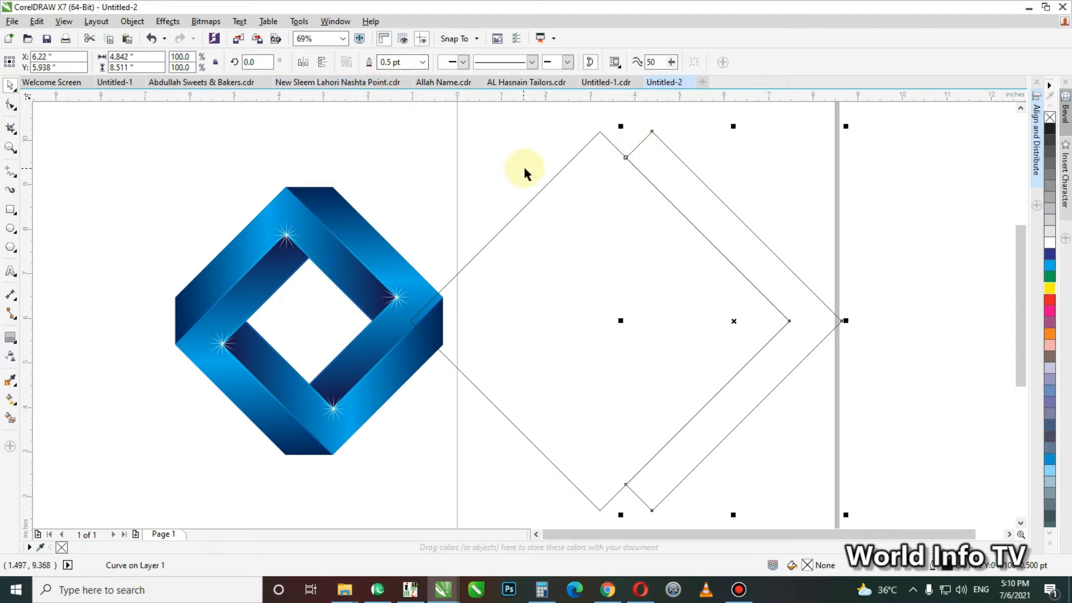
pyautogui.click(563, 186)
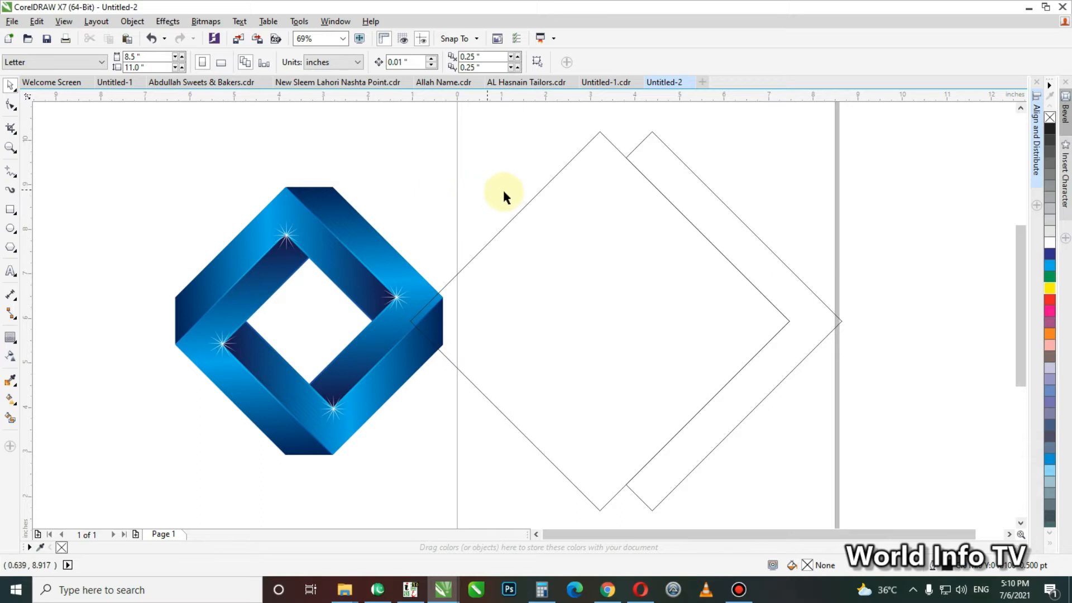
# - Try adding a node on the band's upper short edge and pulling it up the diamond's side, then undo it
pyautogui.click(535, 196)
pyautogui.press('F2')
pyautogui.moveTo(756, 236); pyautogui.dragTo(530, 121)
pyautogui.click(530, 189)
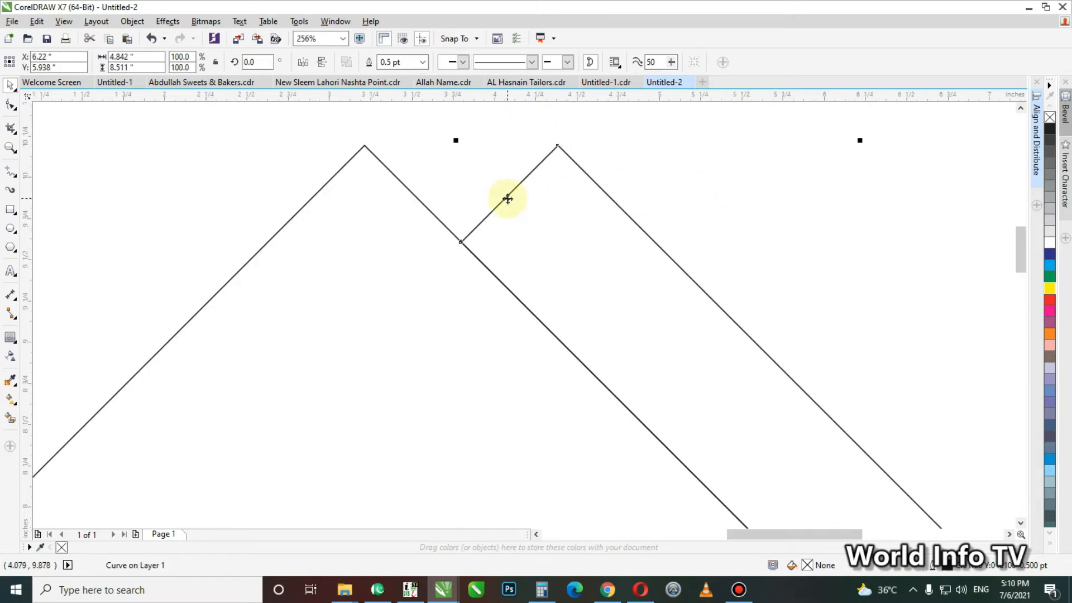
pyautogui.press('F10')
pyautogui.doubleClick(504, 197)
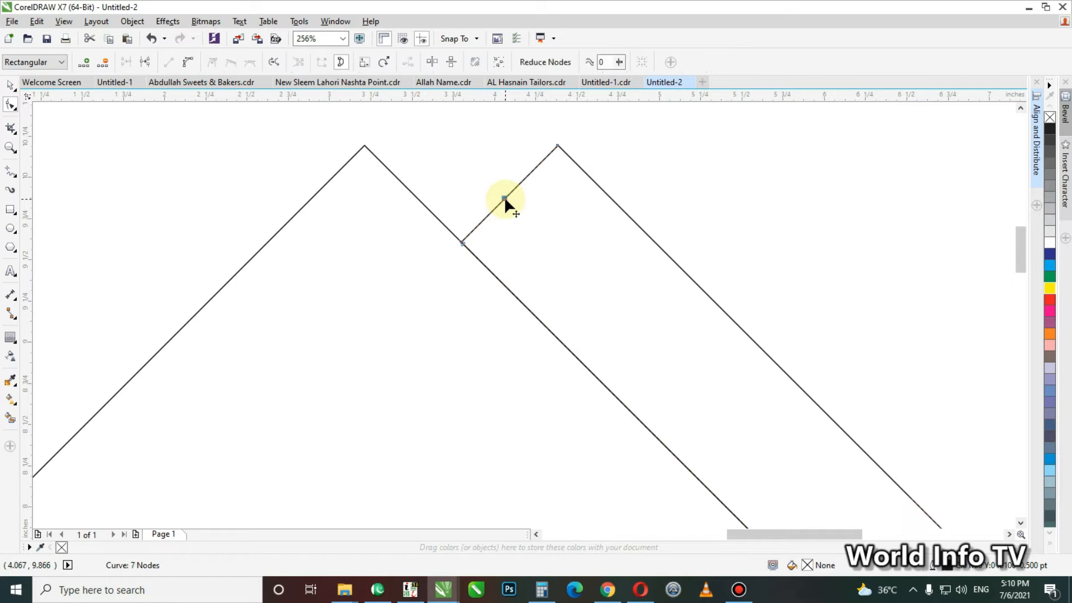
pyautogui.moveTo(504, 197); pyautogui.dragTo(387, 170)
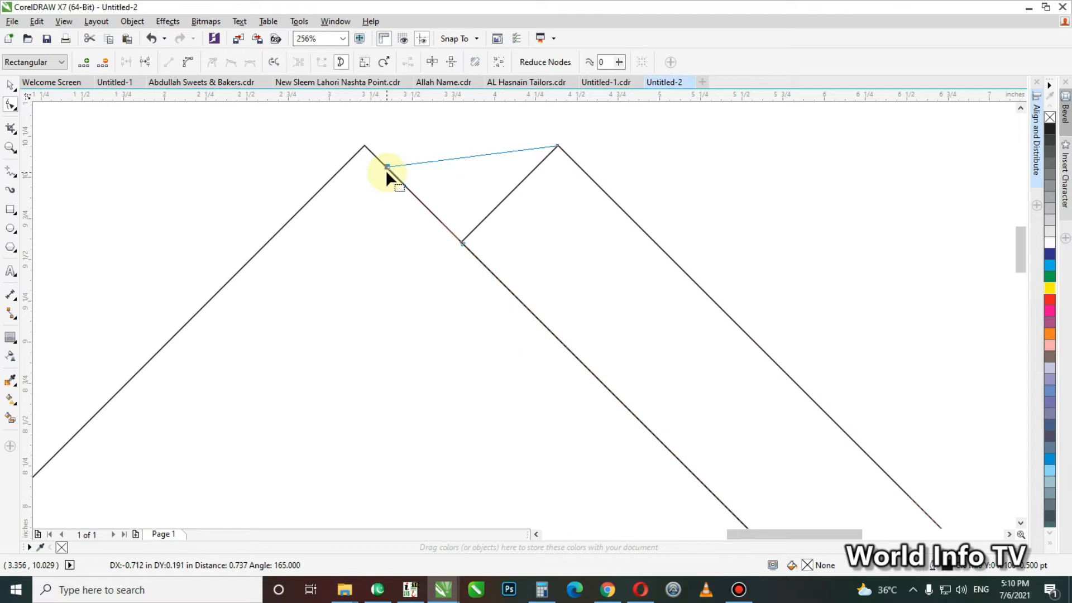
pyautogui.press('space')
pyautogui.scroll(-4, 638, 172)
pyautogui.click(693, 177)
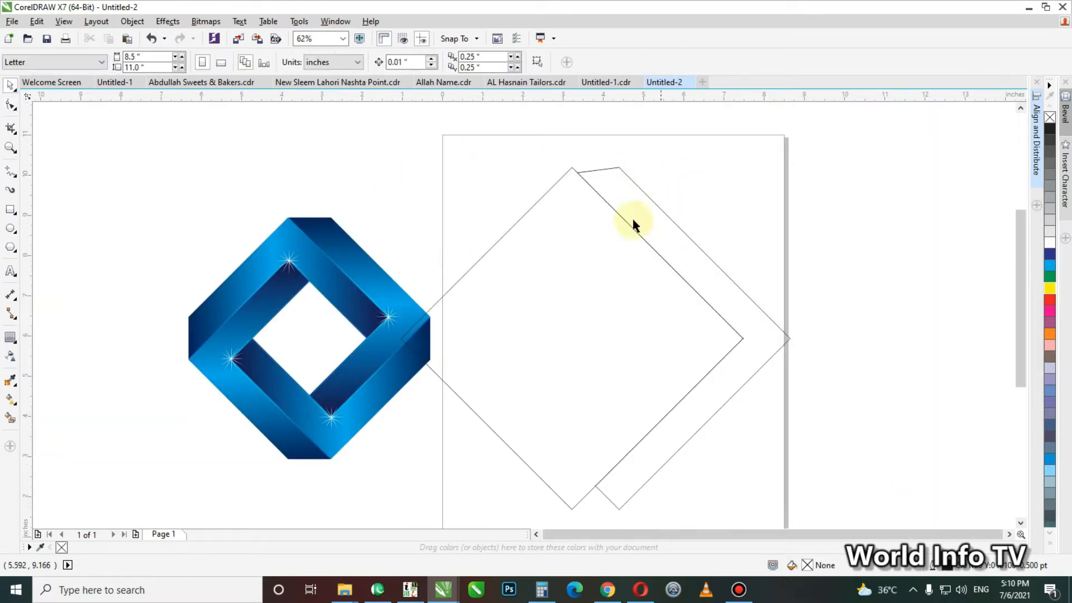
pyautogui.hotkey('ctrl', 'z')
# - Add a node on the band's upper short edge and move it onto the diamond's side just below the apex
pyautogui.press('F2')
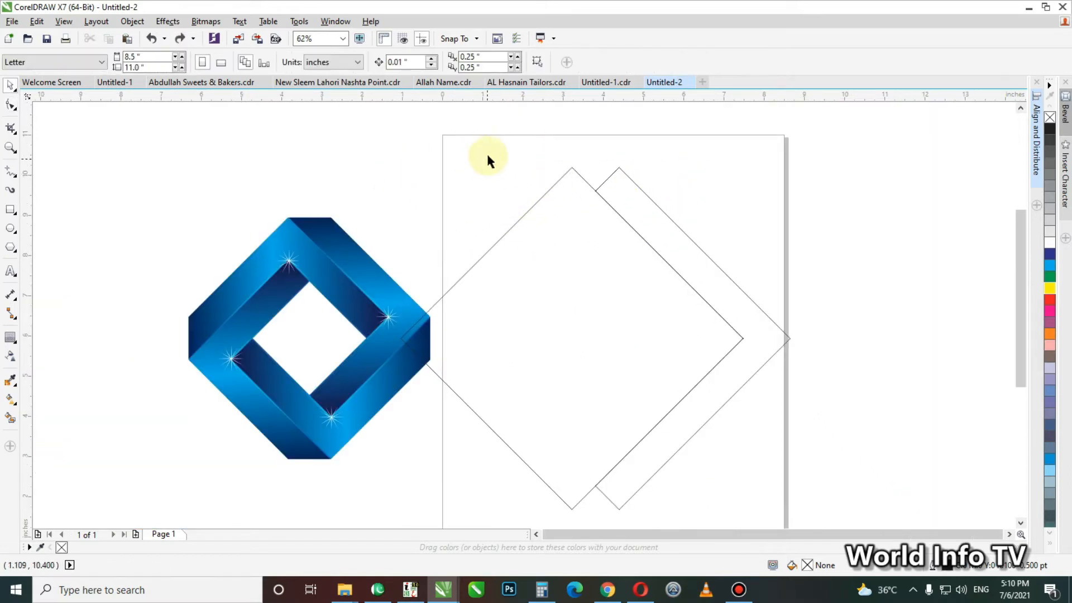
pyautogui.moveTo(488, 151); pyautogui.dragTo(647, 234)
pyautogui.press('space')
pyautogui.press('space')
pyautogui.press('space')
pyautogui.press('space')
pyautogui.press('space')
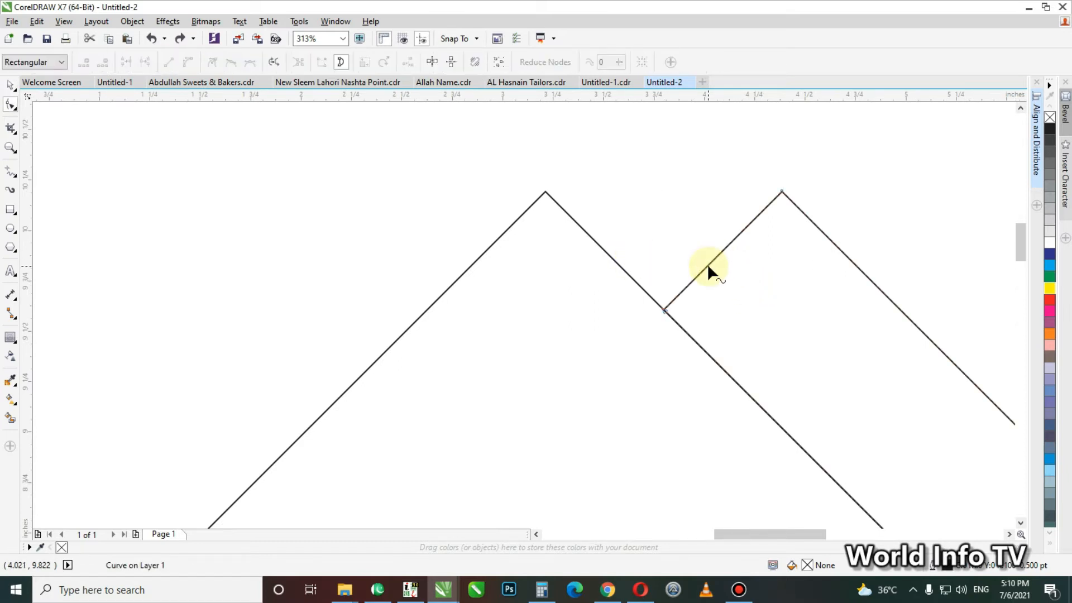
pyautogui.click(708, 264)
pyautogui.moveTo(708, 263); pyautogui.dragTo(588, 228)
pyautogui.press('space')
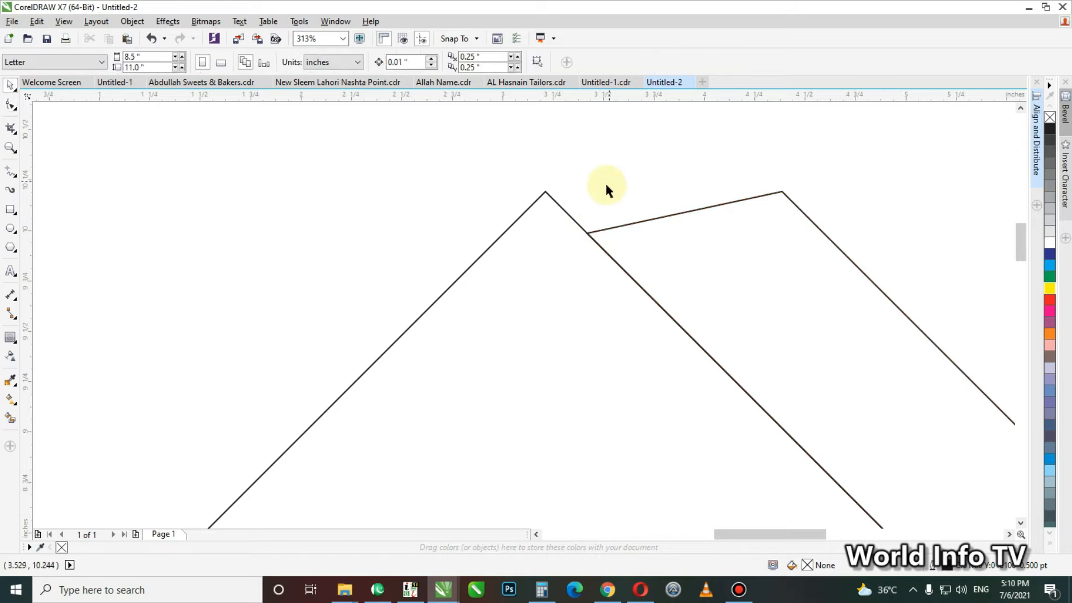
# - Delete the diamond that was used to trim the band
pyautogui.scroll(-2, 606, 180)
pyautogui.scroll(-2, 599, 199)
pyautogui.click(569, 189)
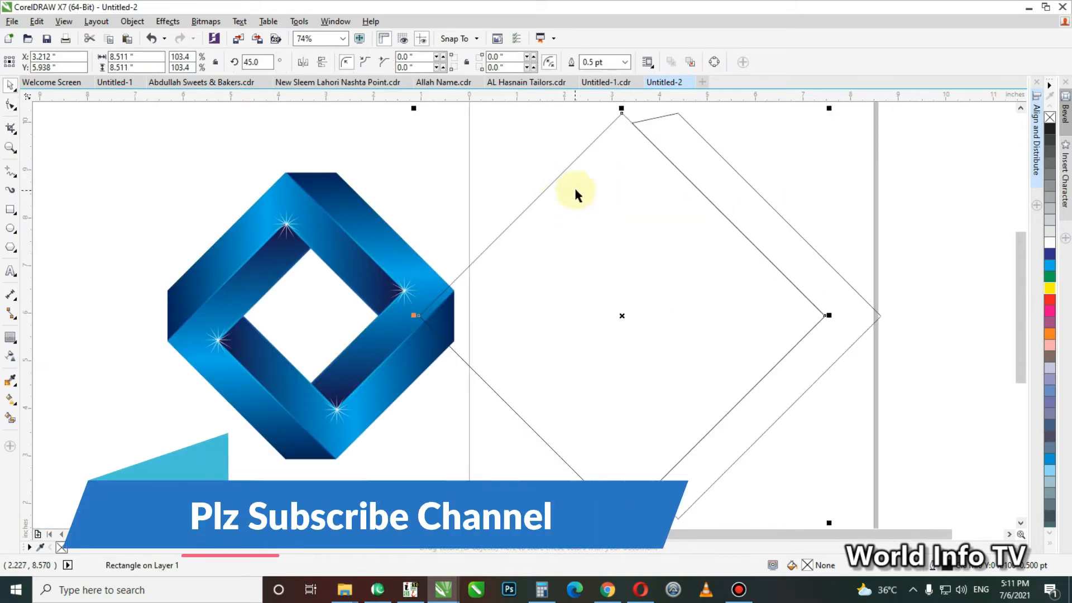
pyautogui.click(557, 175)
pyautogui.press('Delete')
# - Scale the V-shaped band down about its centre to about 3.75 by 6.11 inches, matching the logo's height
pyautogui.click(830, 263)
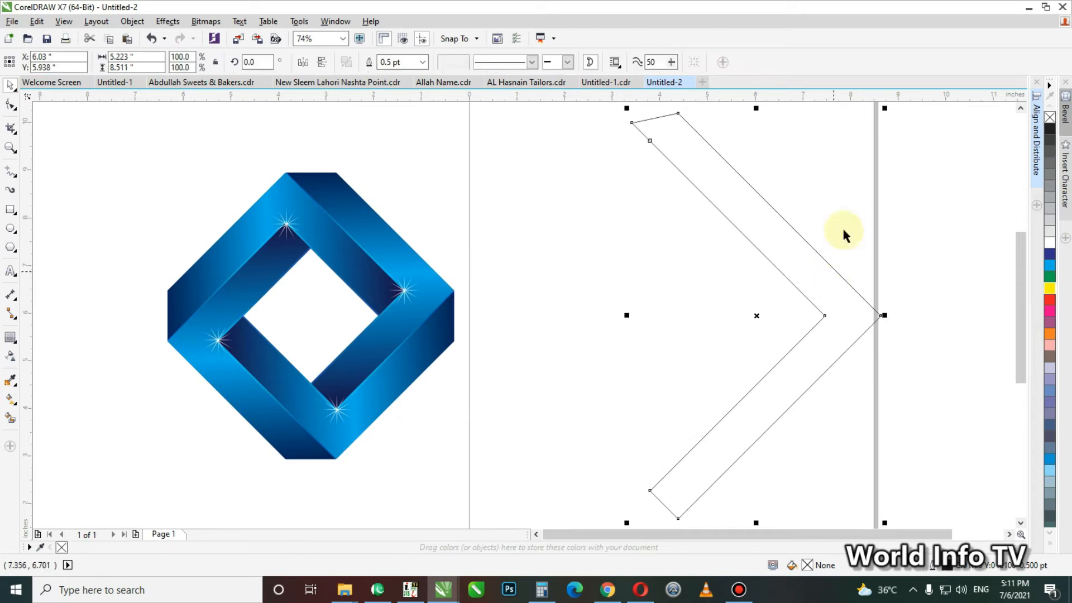
pyautogui.moveTo(890, 107); pyautogui.dragTo(853, 158)
pyautogui.click(799, 317)
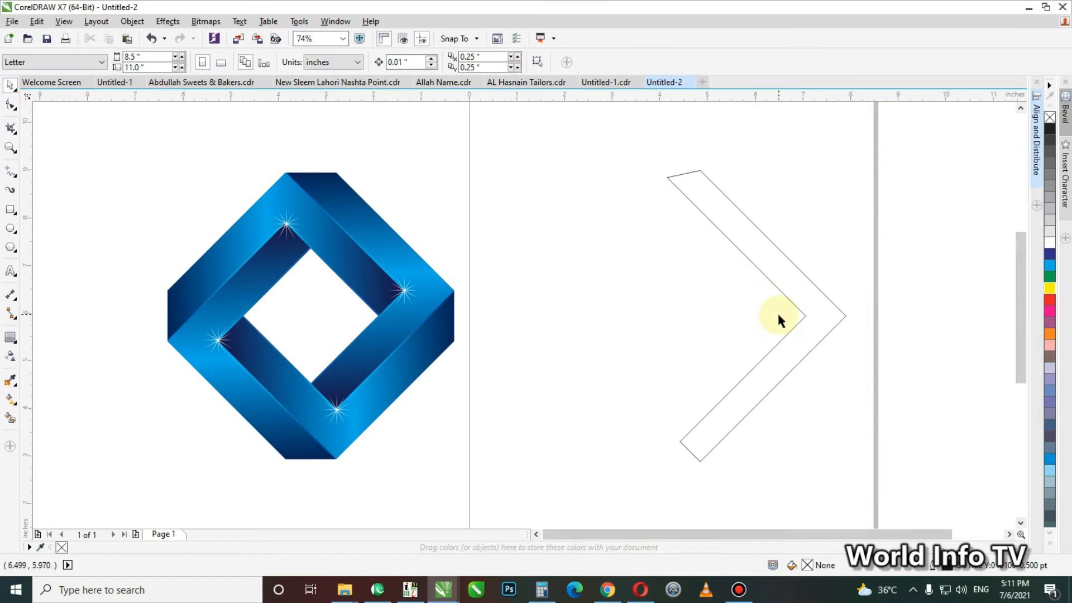
# - Delete the surplus node on the band's inner edge near its upper end
pyautogui.click(794, 367)
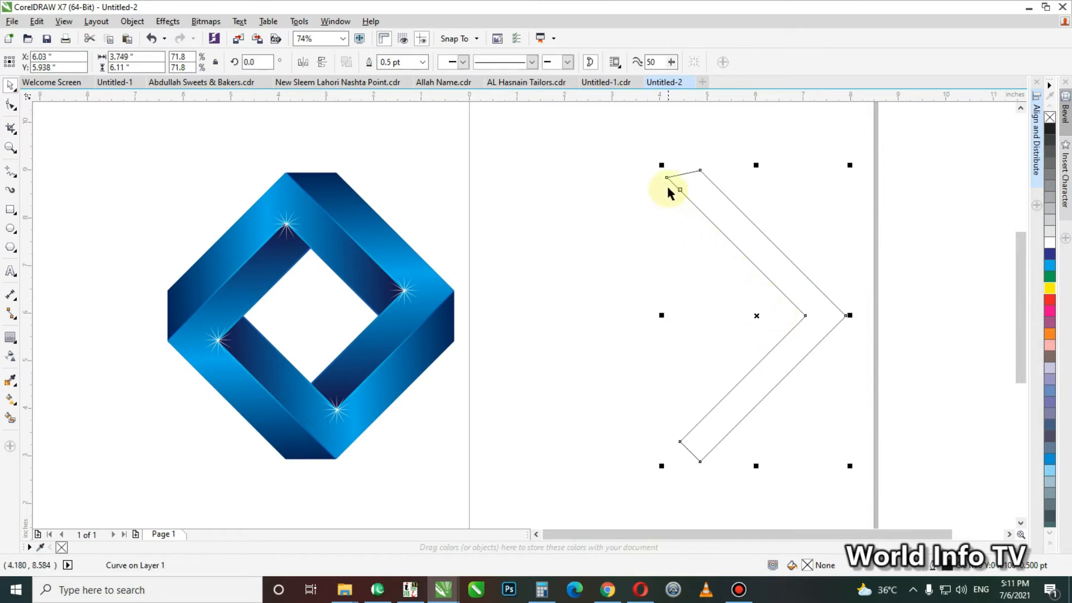
pyautogui.press('F10')
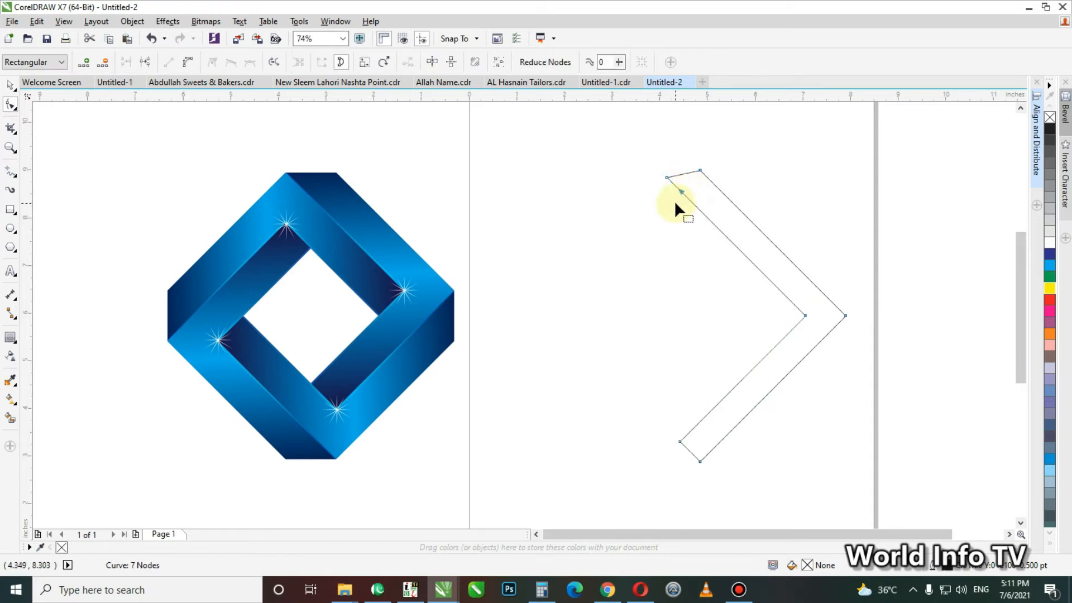
pyautogui.press('space')
# - Make a copy of the band rotated 90 degrees and fit it against the original's inner upper edge
pyautogui.click(675, 172)
pyautogui.moveTo(663, 167); pyautogui.dragTo(680, 374)
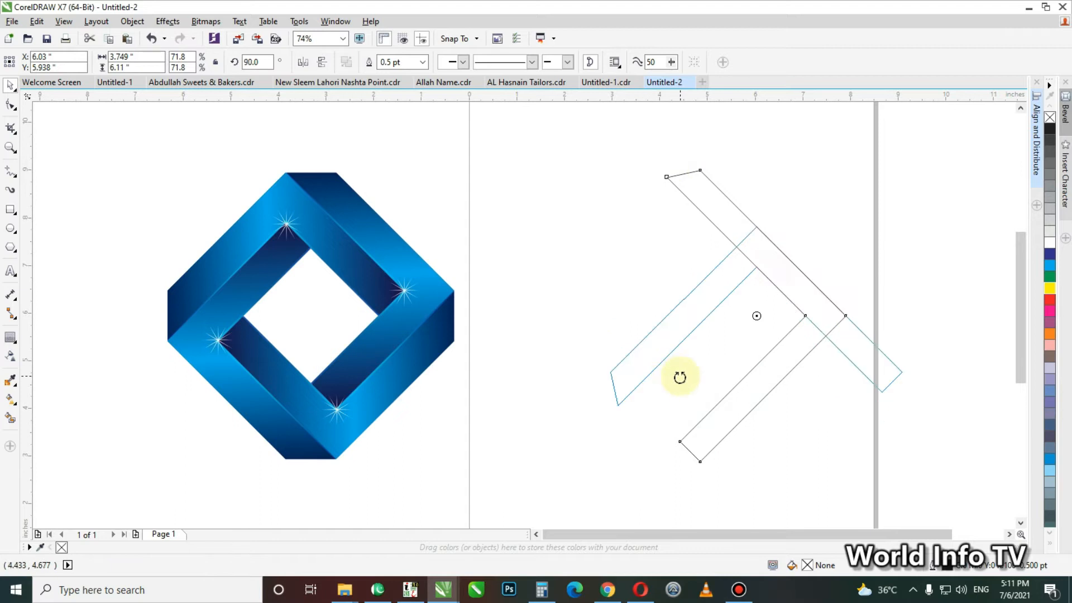
pyautogui.moveTo(836, 343); pyautogui.dragTo(738, 285)
pyautogui.click(557, 169)
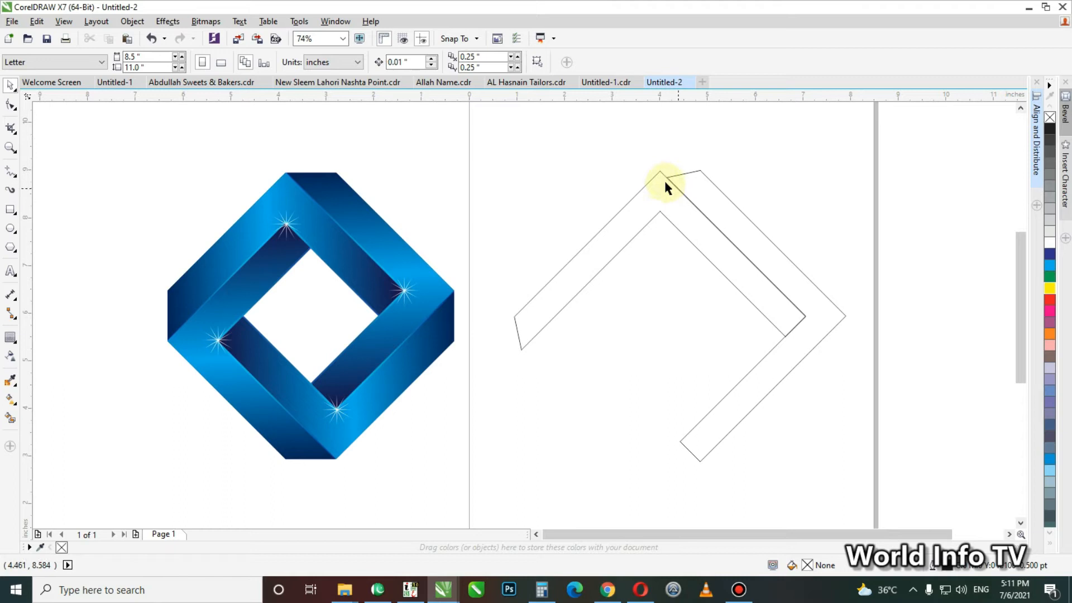
# - Move the original band's two upper end nodes together so its slanted end meets the rotated copy's apex
pyautogui.press('F2')
pyautogui.moveTo(607, 142); pyautogui.dragTo(776, 266)
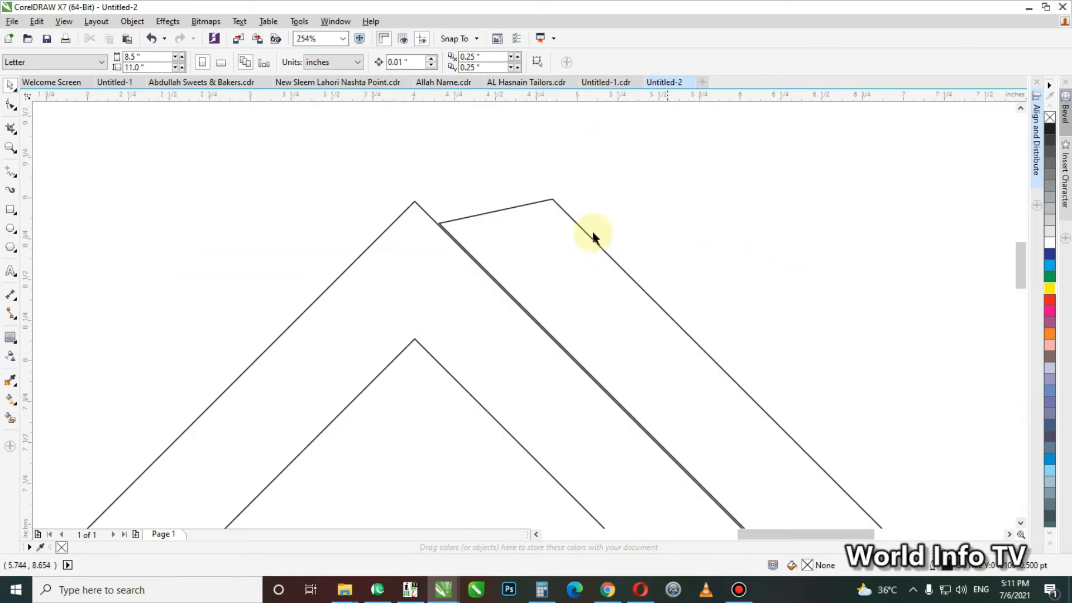
pyautogui.click(508, 232)
pyautogui.press('F10')
pyautogui.moveTo(398, 180); pyautogui.dragTo(593, 252)
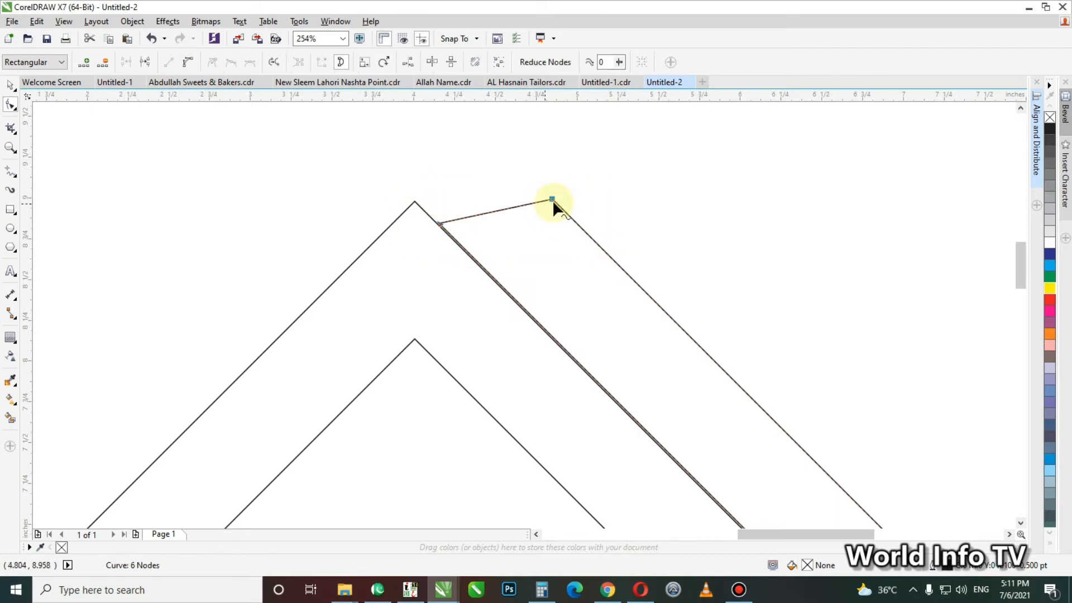
pyautogui.moveTo(551, 199); pyautogui.dragTo(528, 177)
pyautogui.press('space')
pyautogui.click(581, 195)
pyautogui.scroll(-2, 611, 204)
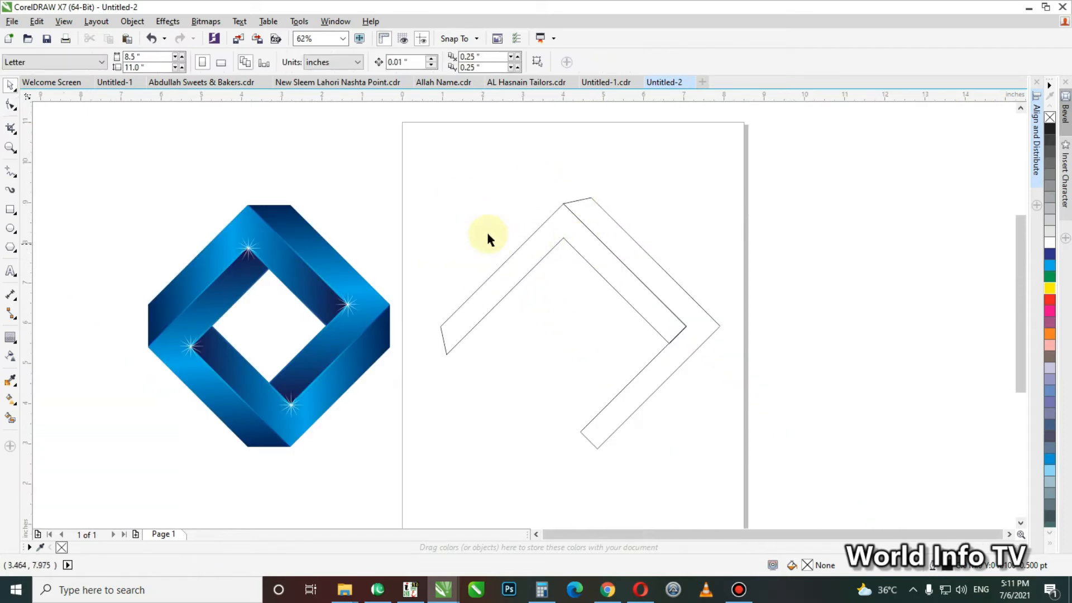
# - Replace the rotated copy with a new 90-degree rotated duplicate of the corrected band, fitted against its inner upper edge
pyautogui.click(564, 270)
pyautogui.press('Delete')
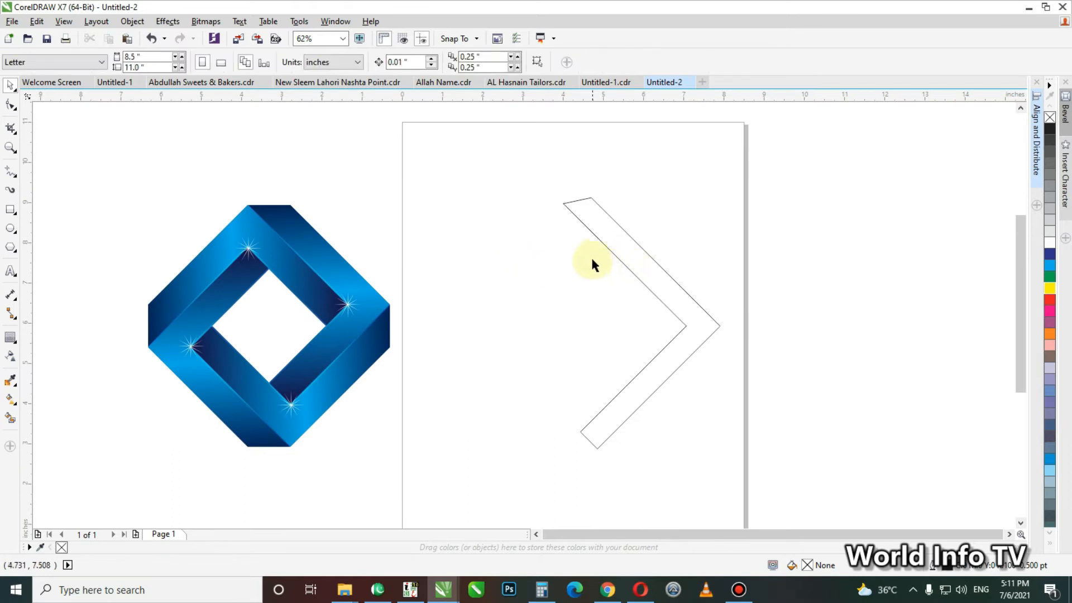
pyautogui.click(618, 258)
pyautogui.click(569, 210)
pyautogui.moveTo(556, 195); pyautogui.dragTo(549, 374)
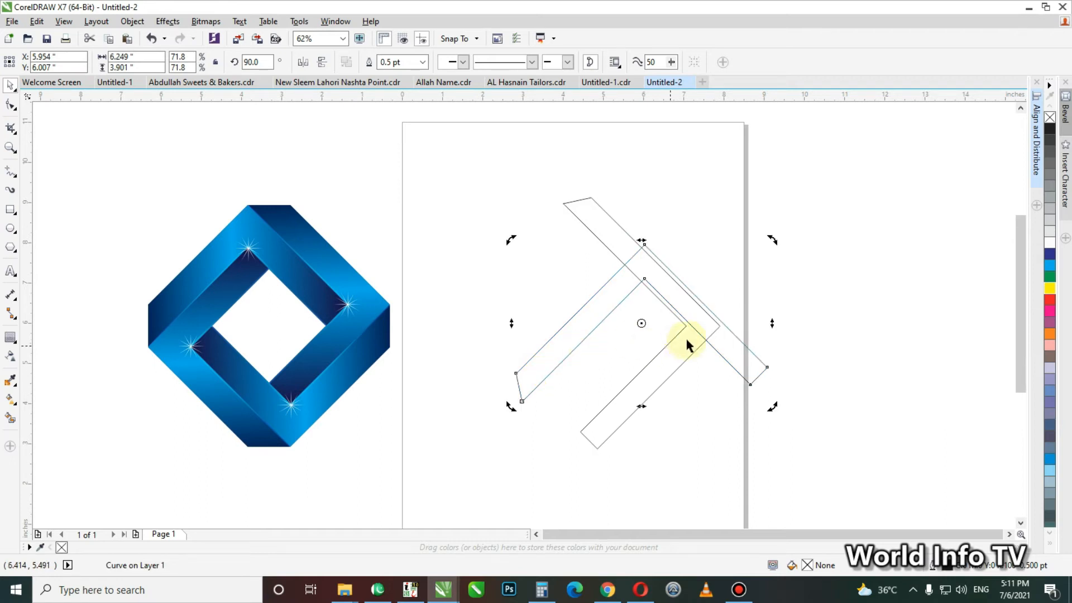
pyautogui.moveTo(728, 327); pyautogui.dragTo(645, 282)
pyautogui.click(785, 344)
# - Fine-position the rotated copy so its apex and outer edge line up with the original band's upper corner and inner edge
pyautogui.press('F2')
pyautogui.moveTo(527, 184); pyautogui.dragTo(703, 355)
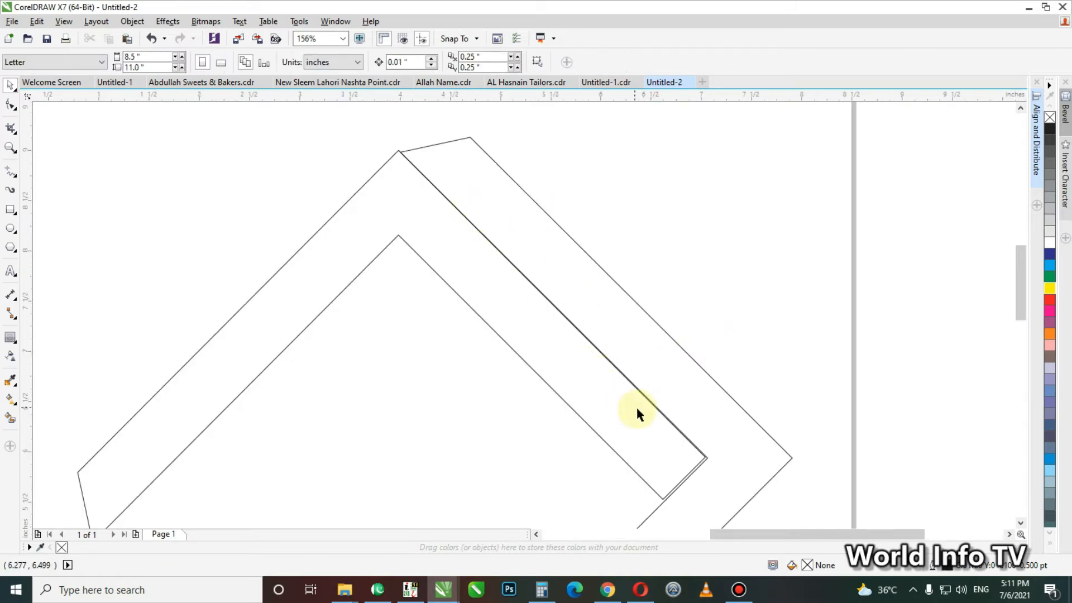
pyautogui.scroll(-2, 620, 363)
pyautogui.moveTo(703, 137); pyautogui.dragTo(752, 181)
pyautogui.click(449, 192)
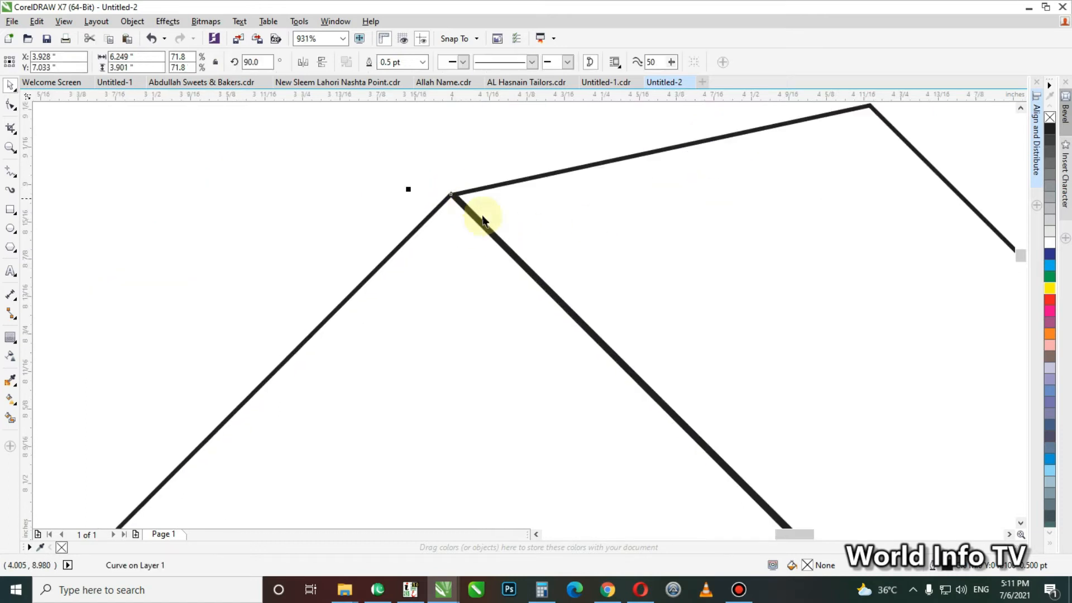
pyautogui.press('F3')
pyautogui.press('F2')
pyautogui.moveTo(854, 306); pyautogui.dragTo(920, 347)
pyautogui.press('F2')
pyautogui.moveTo(613, 322); pyautogui.dragTo(793, 445)
pyautogui.moveTo(621, 339); pyautogui.dragTo(660, 311)
pyautogui.press('F3')
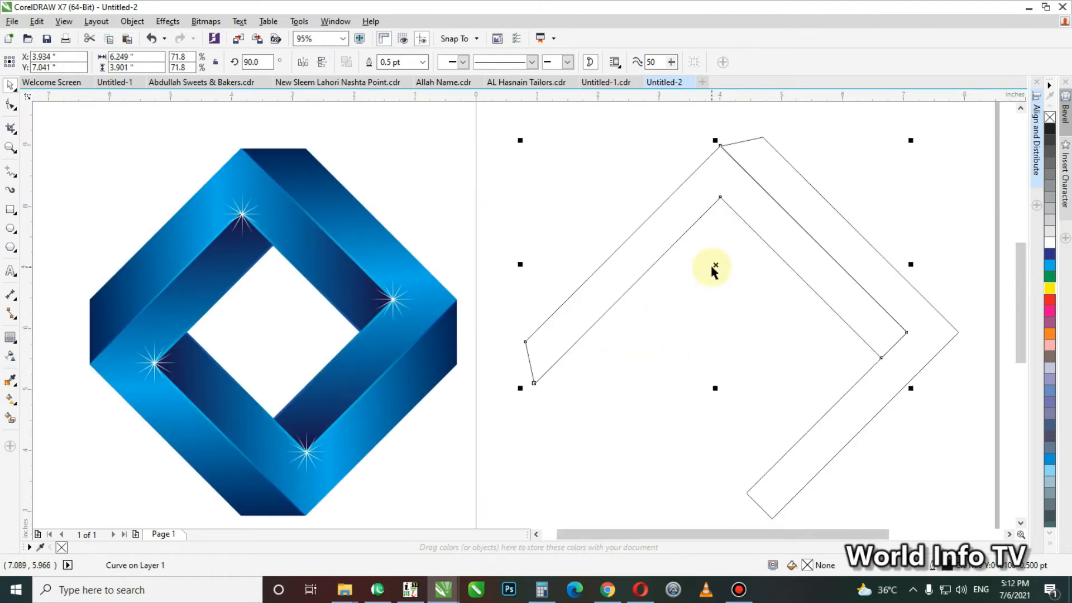
# - Duplicate the top band with another 90-degree rotation and fit the copy in as the frame's left side
pyautogui.press('F2')
pyautogui.moveTo(489, 161)
pyautogui.mouseDown()
pyautogui.moveTo(864, 517)
pyautogui.moveTo(902, 534)
pyautogui.mouseUp()
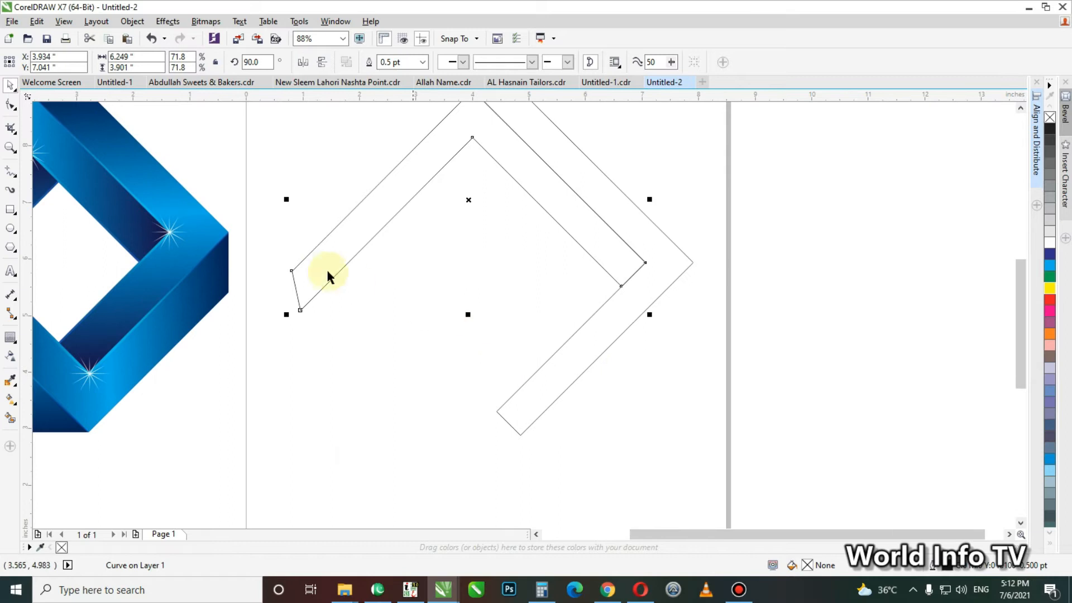
pyautogui.click(302, 307)
pyautogui.moveTo(287, 313); pyautogui.dragTo(594, 425)
pyautogui.moveTo(475, 266); pyautogui.dragTo(424, 378)
pyautogui.click(460, 346)
pyautogui.moveTo(447, 139); pyautogui.dragTo(501, 135)
pyautogui.click(501, 137)
pyautogui.press('F4')
pyautogui.click(849, 472)
# - Duplicate the left band, rotate the copy to 270 degrees and place it as the frame's bottom side
pyautogui.click(694, 483)
pyautogui.scroll(-2, 862, 496)
pyautogui.click(585, 435)
pyautogui.click(696, 472)
pyautogui.moveTo(696, 473); pyautogui.dragTo(694, 474)
pyautogui.moveTo(747, 491); pyautogui.dragTo(752, 223)
pyautogui.moveTo(729, 276); pyautogui.dragTo(838, 334)
# - Fine-position the overlapping bands so their edges meet at the frame's bottom corner
pyautogui.scroll(5, 793, 492)
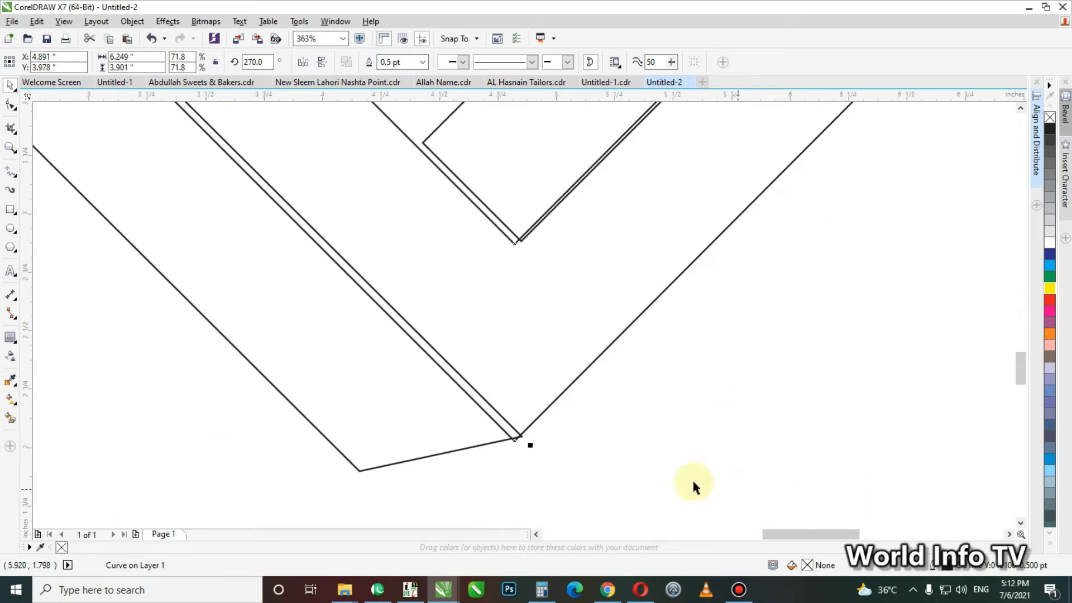
pyautogui.moveTo(534, 425); pyautogui.dragTo(542, 420)
pyautogui.click(558, 440)
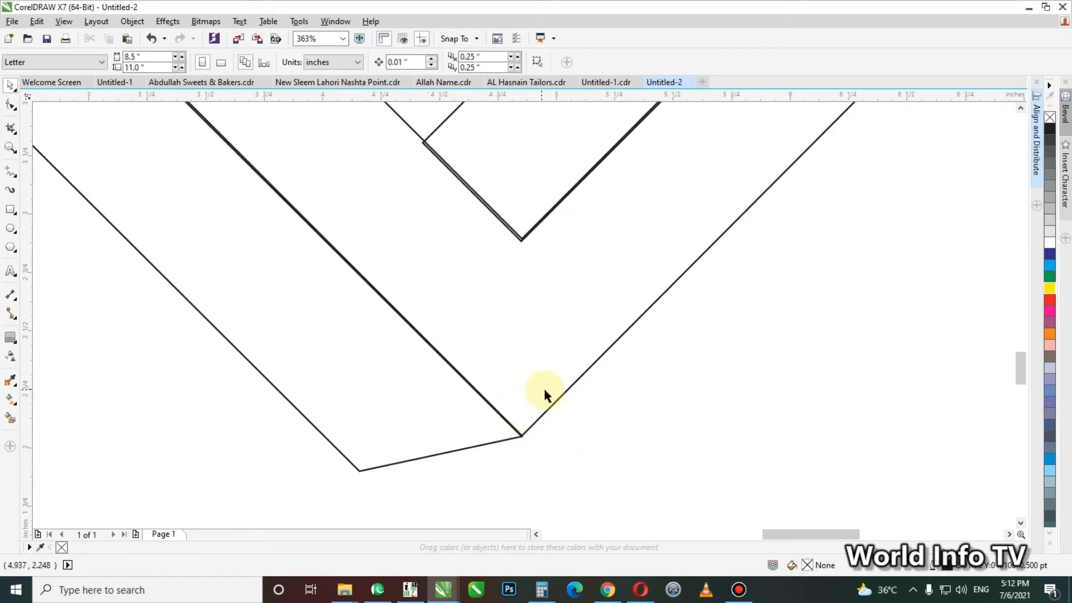
# - Fine-position the overlapping band so its edges meet the neighbouring band at the frame's right corner
pyautogui.press('F4')
pyautogui.press('F2')
pyautogui.moveTo(777, 279); pyautogui.dragTo(881, 376)
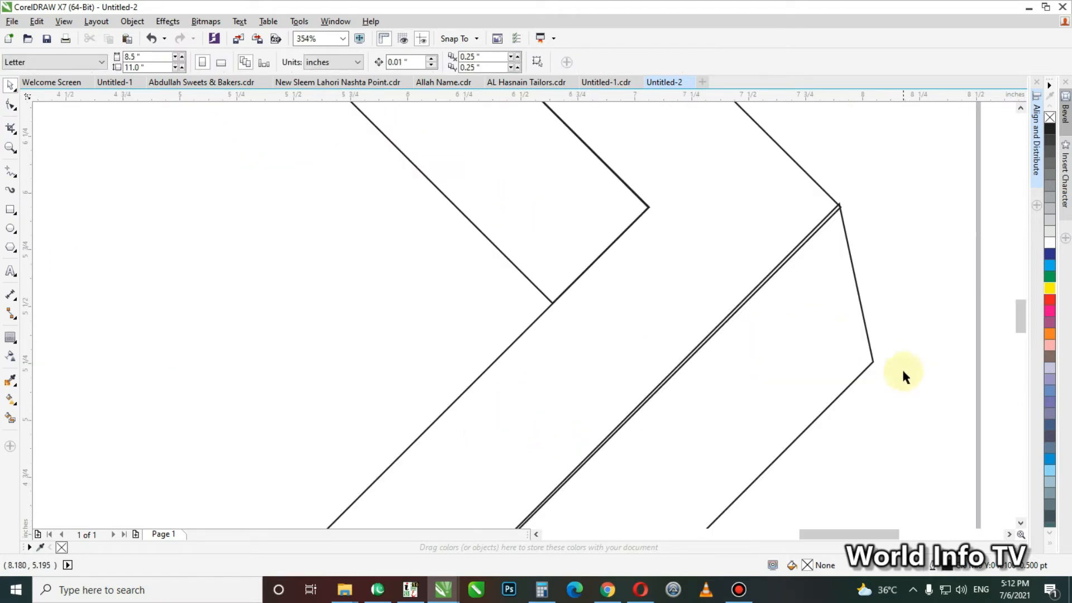
pyautogui.moveTo(809, 184); pyautogui.dragTo(856, 246)
pyautogui.moveTo(578, 280); pyautogui.dragTo(591, 293)
pyautogui.press('F4')
pyautogui.click(852, 233)
# - Nudge the band into alignment with its neighbour at the frame's inner bottom corner
pyautogui.press('F2')
pyautogui.moveTo(611, 353); pyautogui.dragTo(782, 487)
pyautogui.press('F2')
pyautogui.moveTo(514, 299); pyautogui.dragTo(735, 490)
pyautogui.moveTo(585, 463); pyautogui.dragTo(581, 463)
pyautogui.click(603, 468)
pyautogui.press('F4')
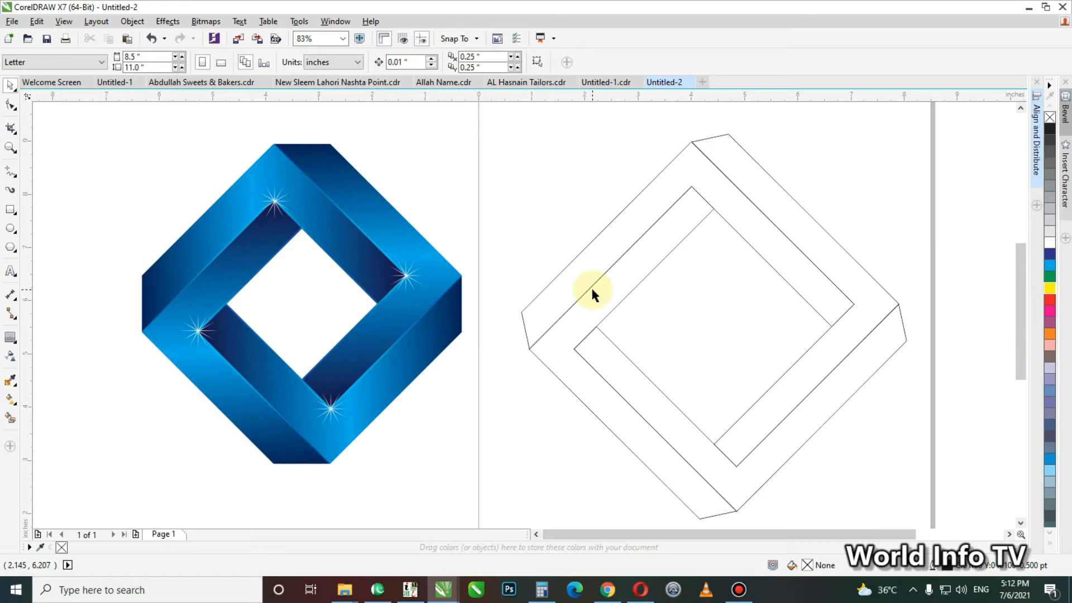
# - Apply a vertical linear fountain fill to the right band, with blue at both ends and an added cyan node near the middle
pyautogui.click(751, 165)
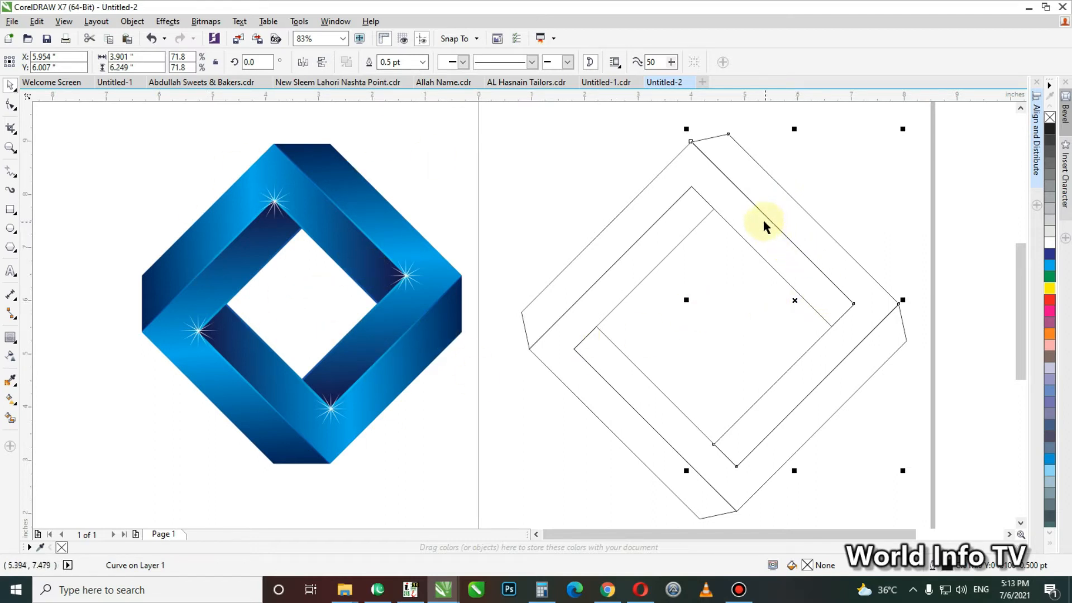
pyautogui.press('g')
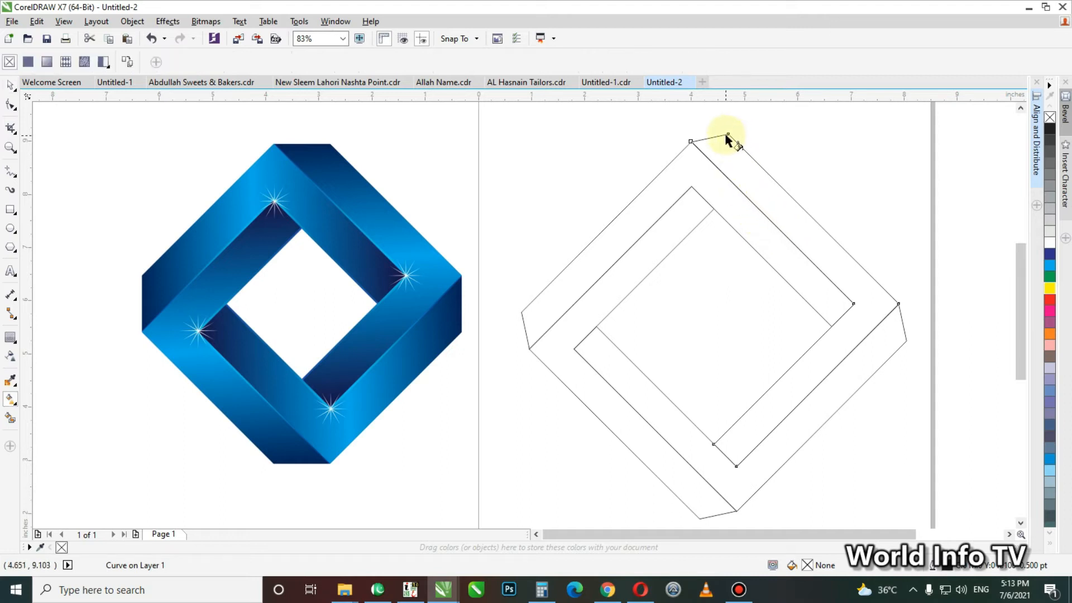
pyautogui.moveTo(726, 134); pyautogui.dragTo(748, 457)
pyautogui.click(725, 133)
pyautogui.click(1050, 254)
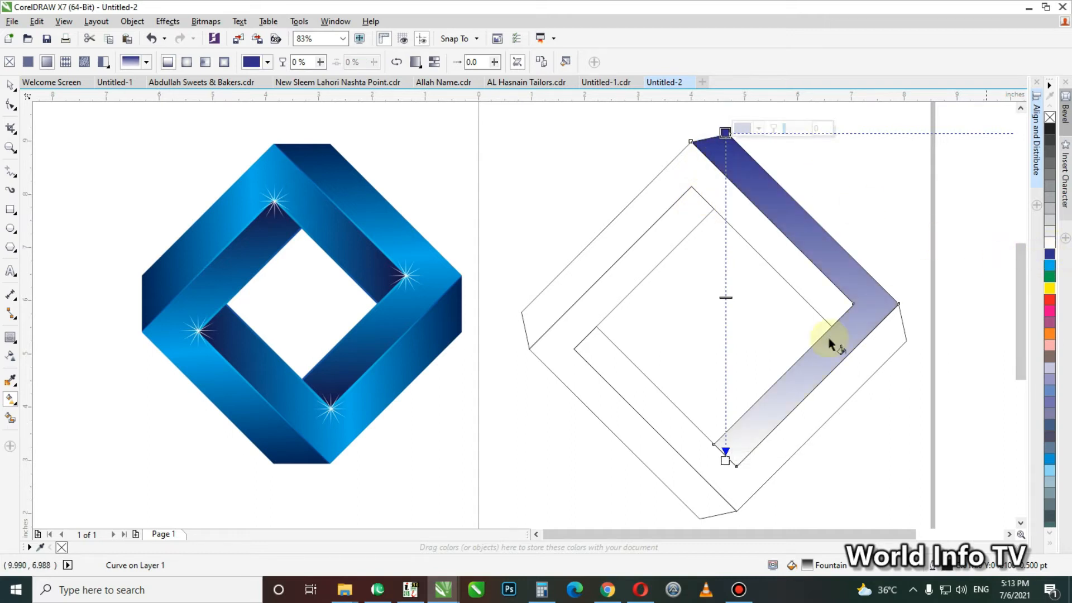
pyautogui.click(725, 461)
pyautogui.click(1050, 255)
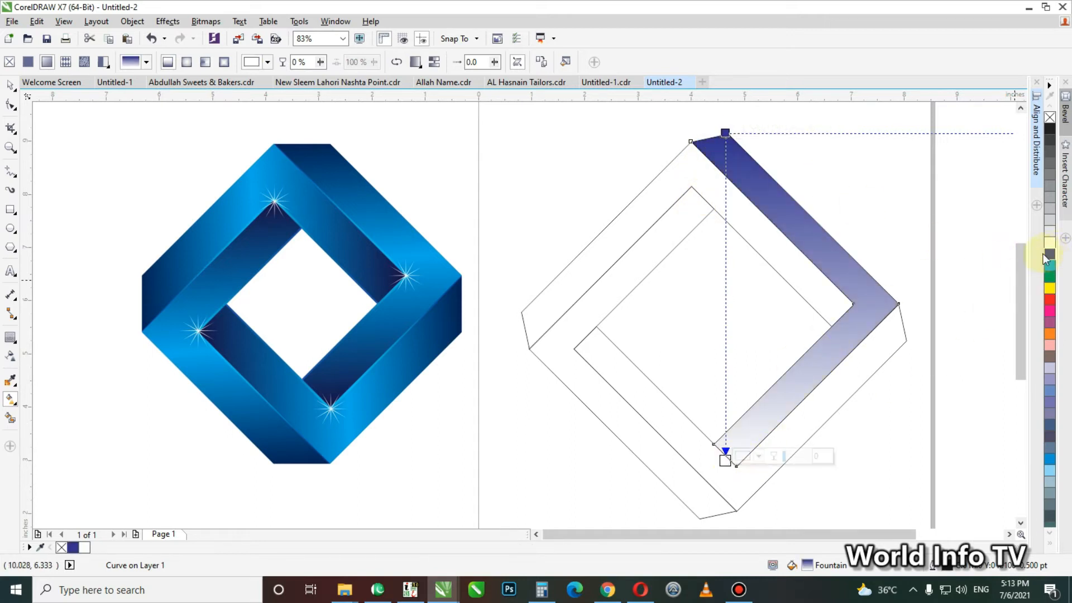
pyautogui.doubleClick(728, 276)
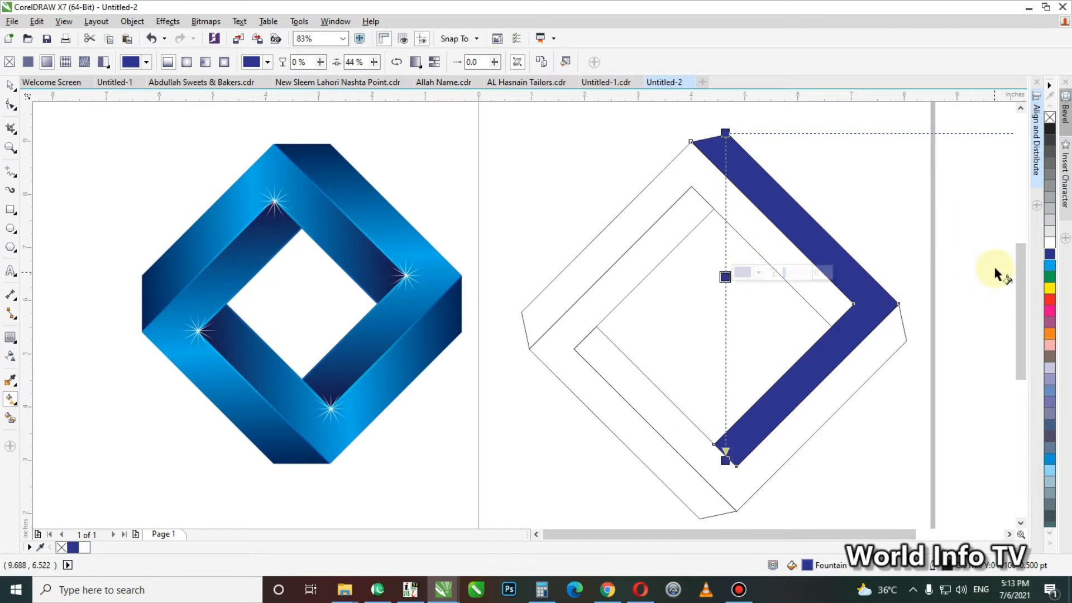
pyautogui.click(1050, 265)
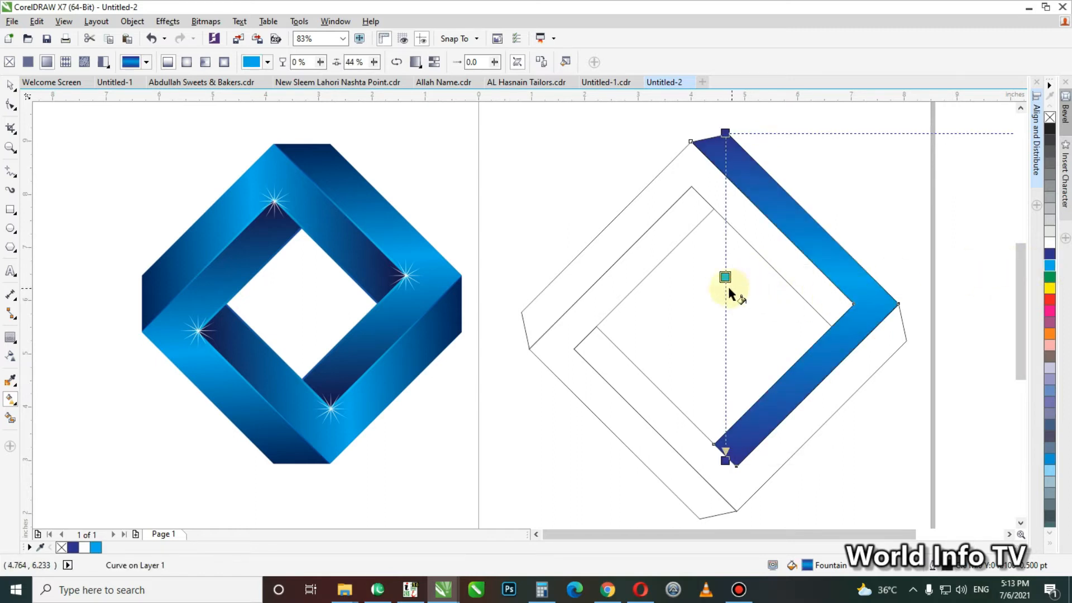
# - Darken both blue end nodes of the right band's gradient by setting their K value to 20
pyautogui.click(725, 133)
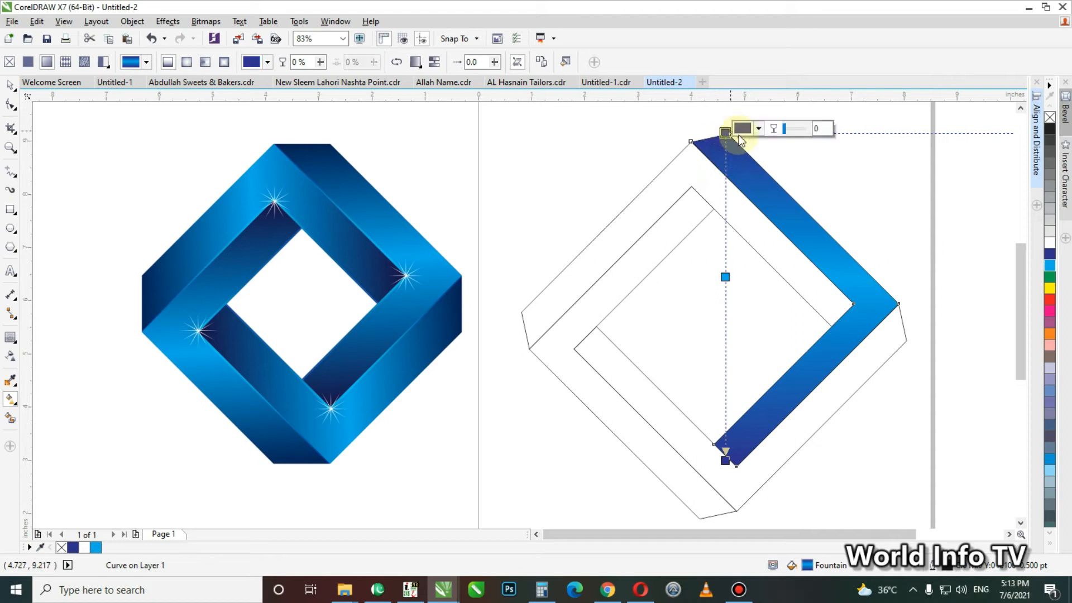
pyautogui.click(759, 129)
pyautogui.write('20')
pyautogui.press('Return')
pyautogui.click(725, 460)
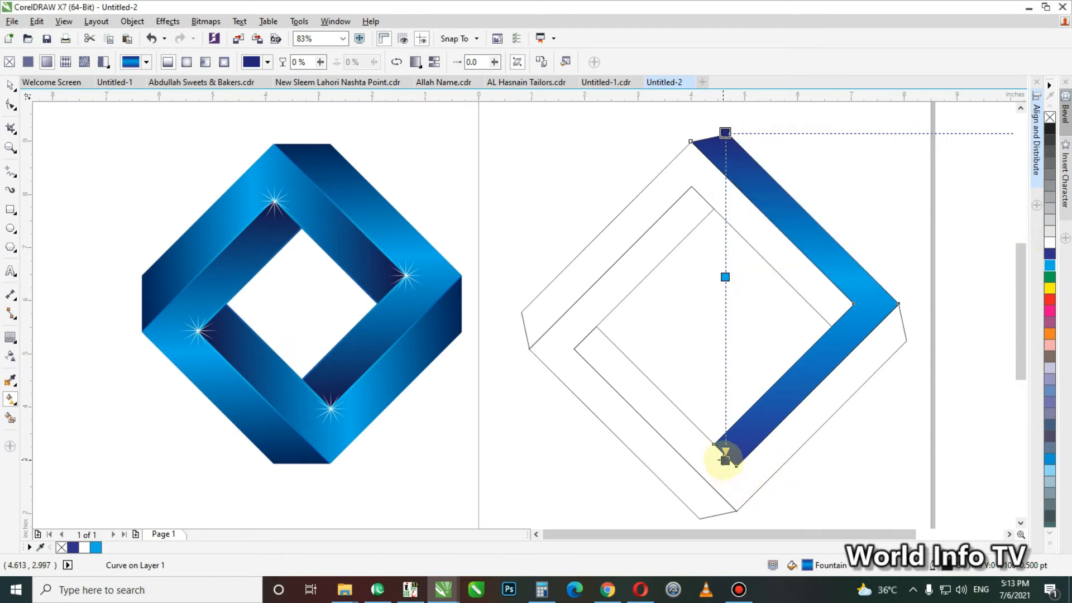
pyautogui.click(758, 457)
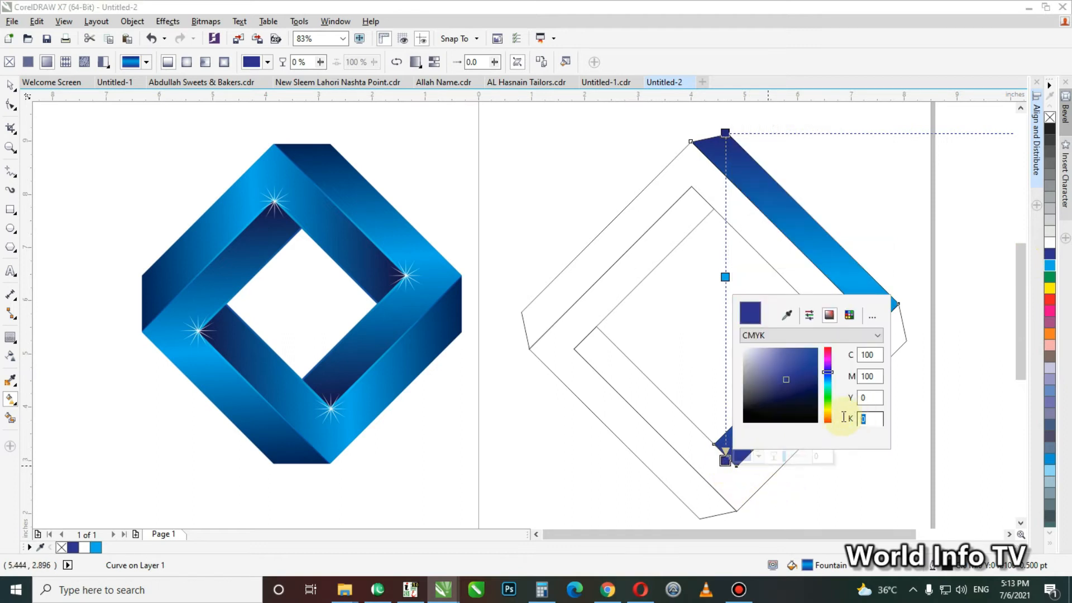
pyautogui.hotkey('shift', 'Tab')
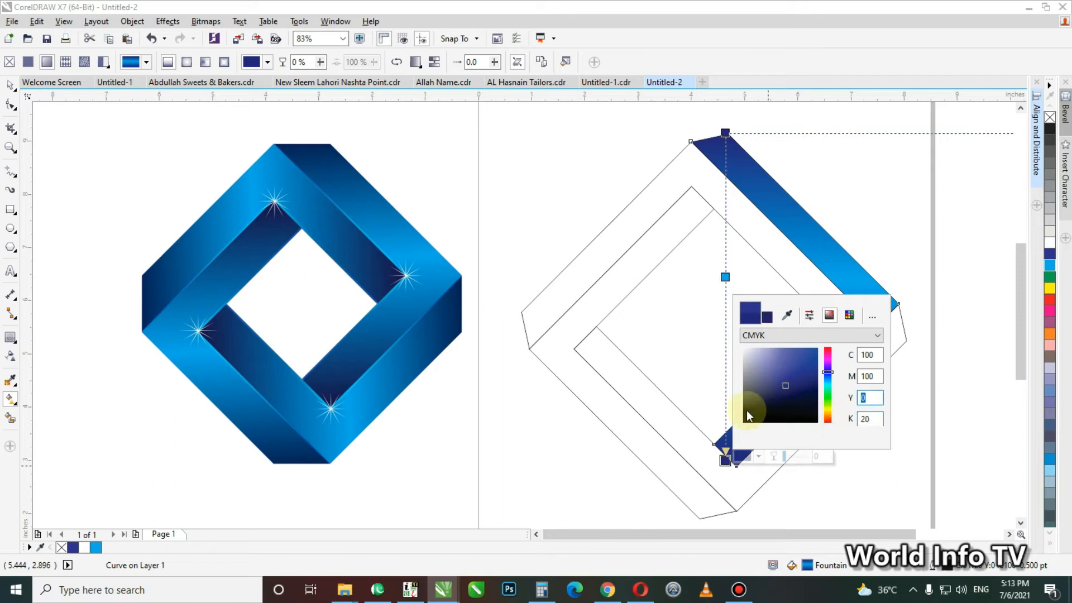
pyautogui.click(675, 362)
pyautogui.press('space')
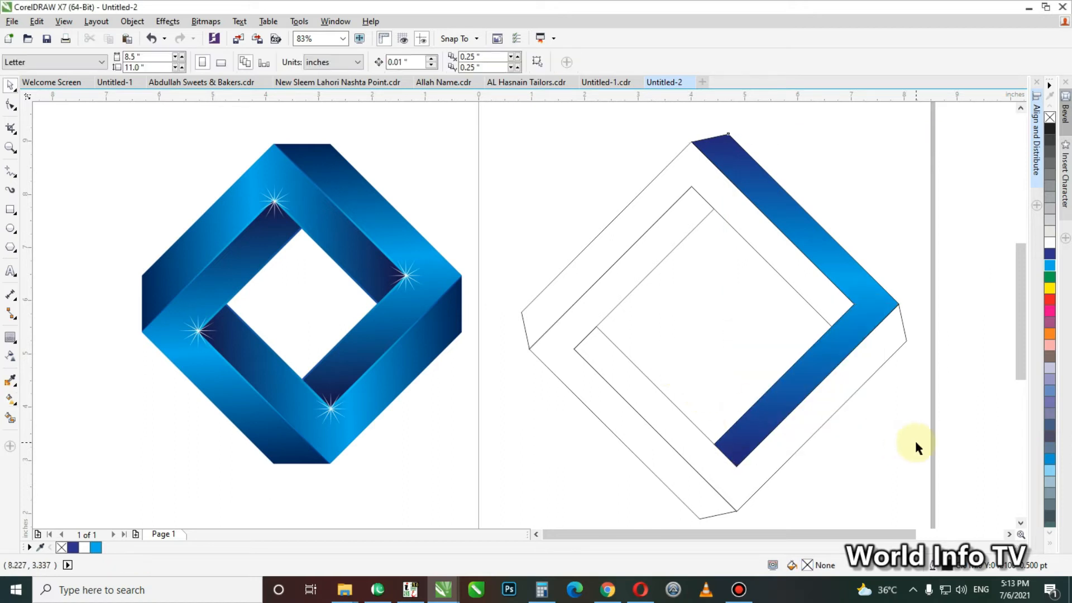
pyautogui.click(847, 284)
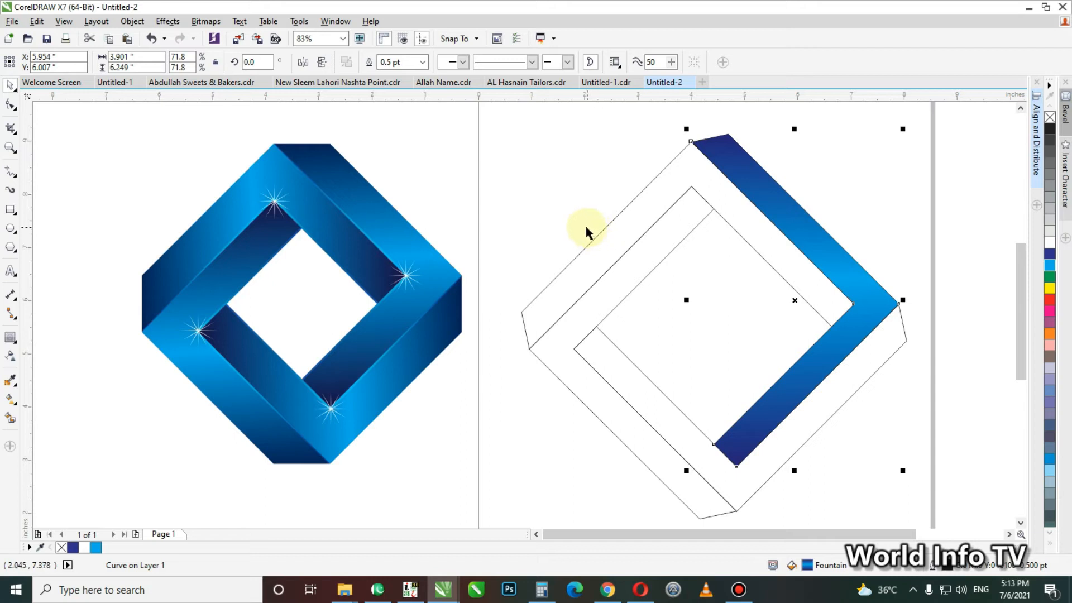
pyautogui.hotkey('alt', 'e')
pyautogui.press('m')
pyautogui.press('Escape')
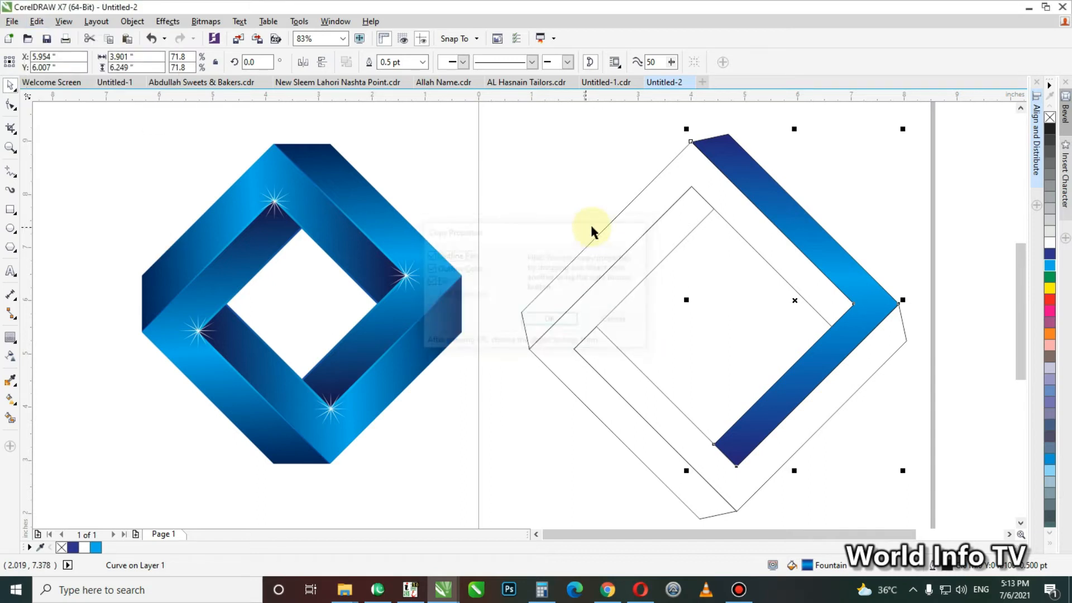
# - Copy the outline pen, outline color and fill properties from the right band to the top band
pyautogui.click(611, 216)
pyautogui.click(613, 220)
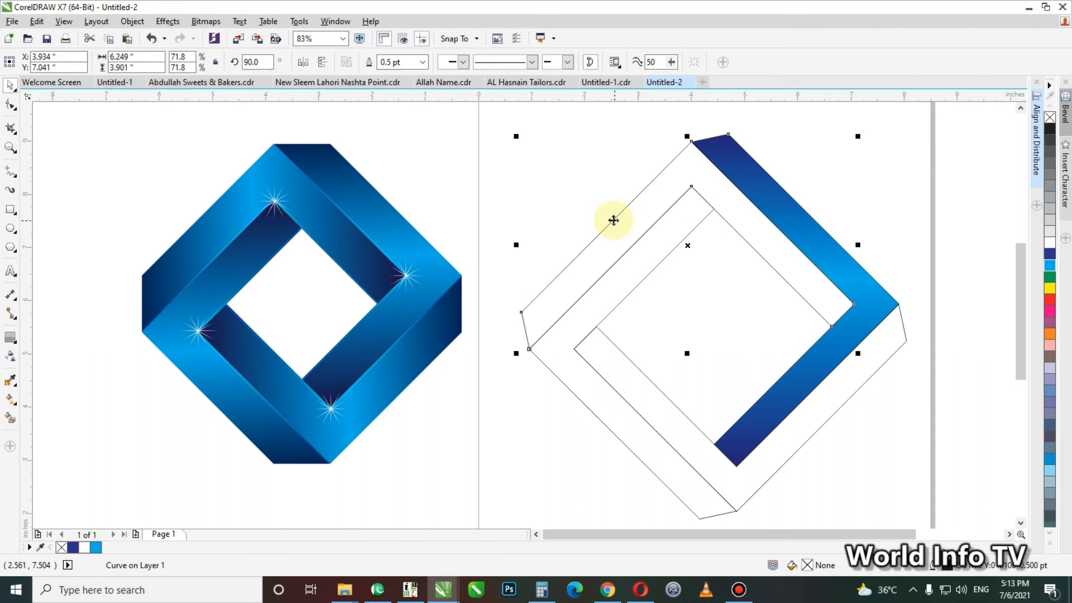
pyautogui.hotkey('alt', 'e')
pyautogui.press('m')
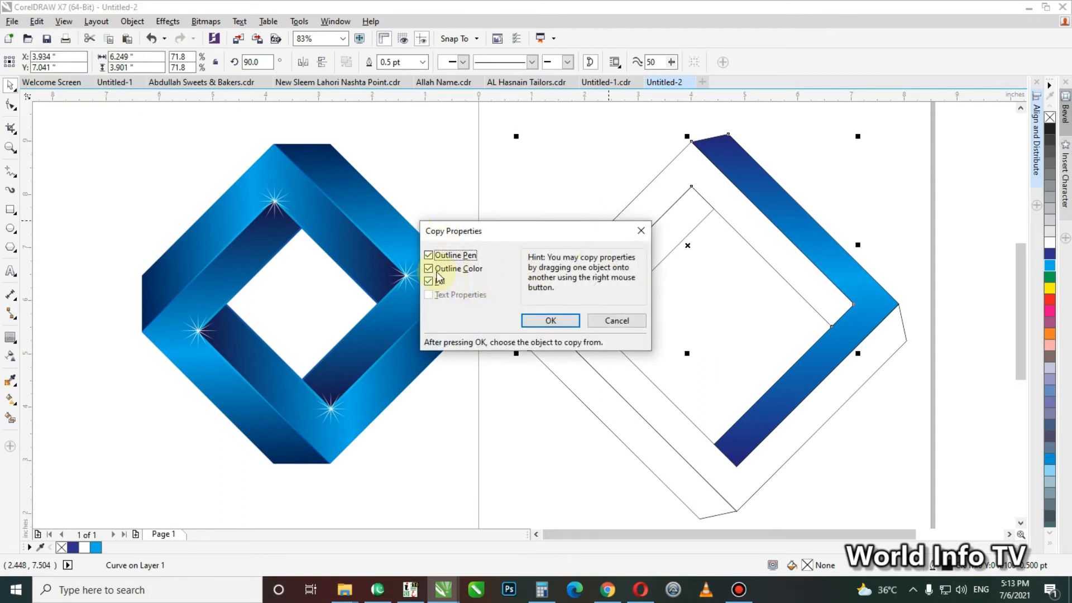
pyautogui.click(573, 331)
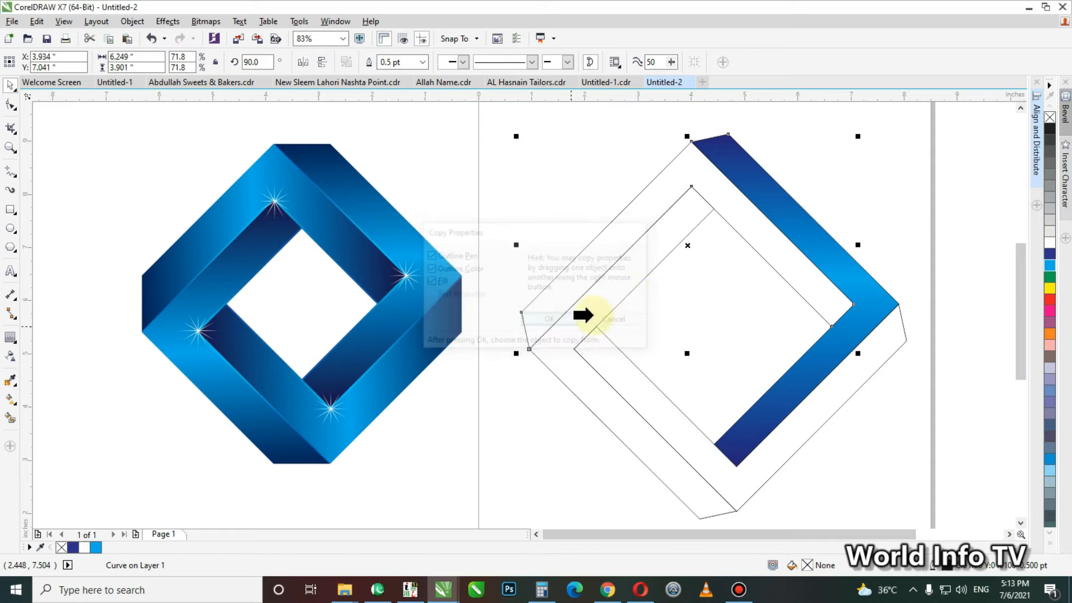
pyautogui.click(749, 199)
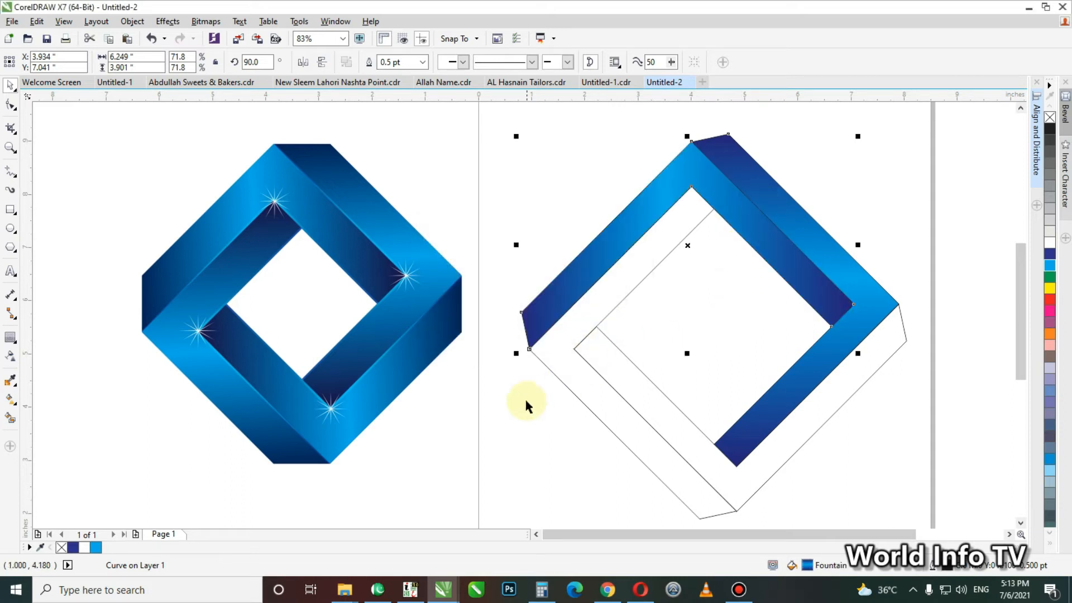
# - Apply the same copied gradient fill and outline properties to the left and bottom bands
pyautogui.moveTo(599, 402); pyautogui.dragTo(597, 396)
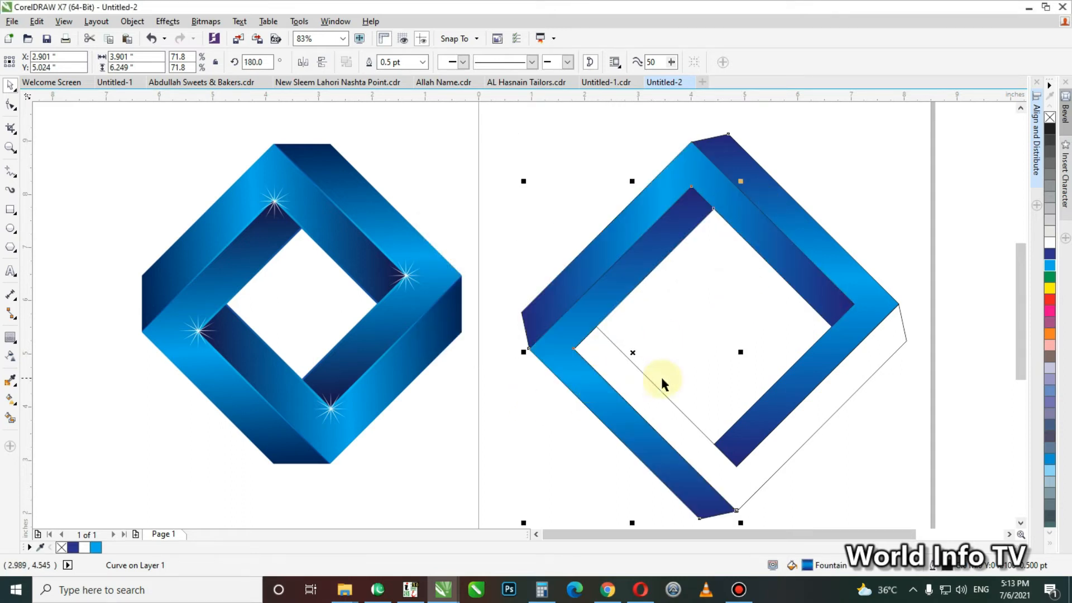
pyautogui.click(688, 384)
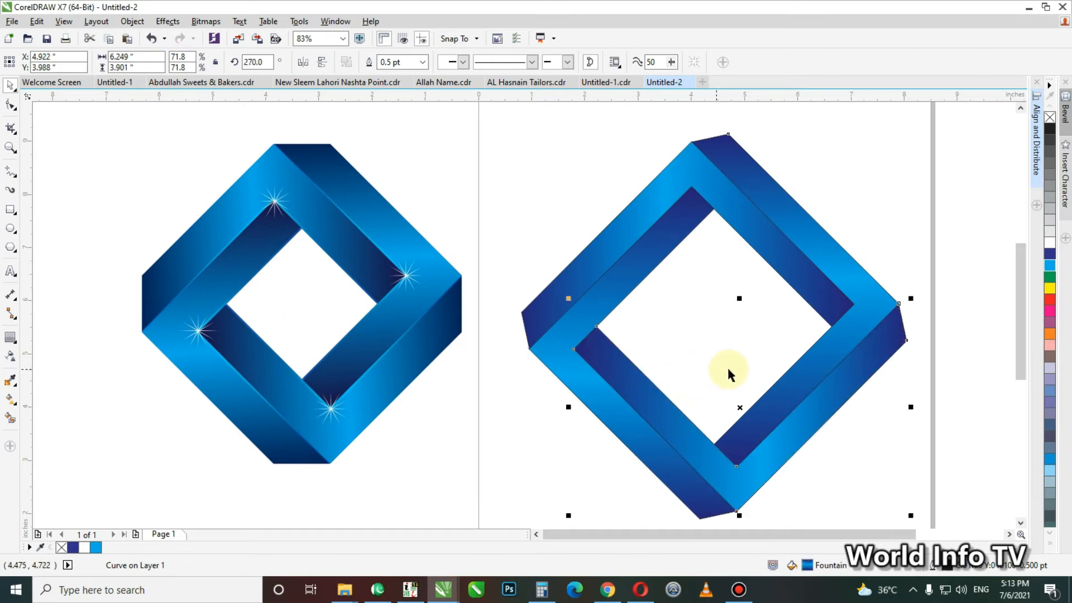
pyautogui.click(752, 363)
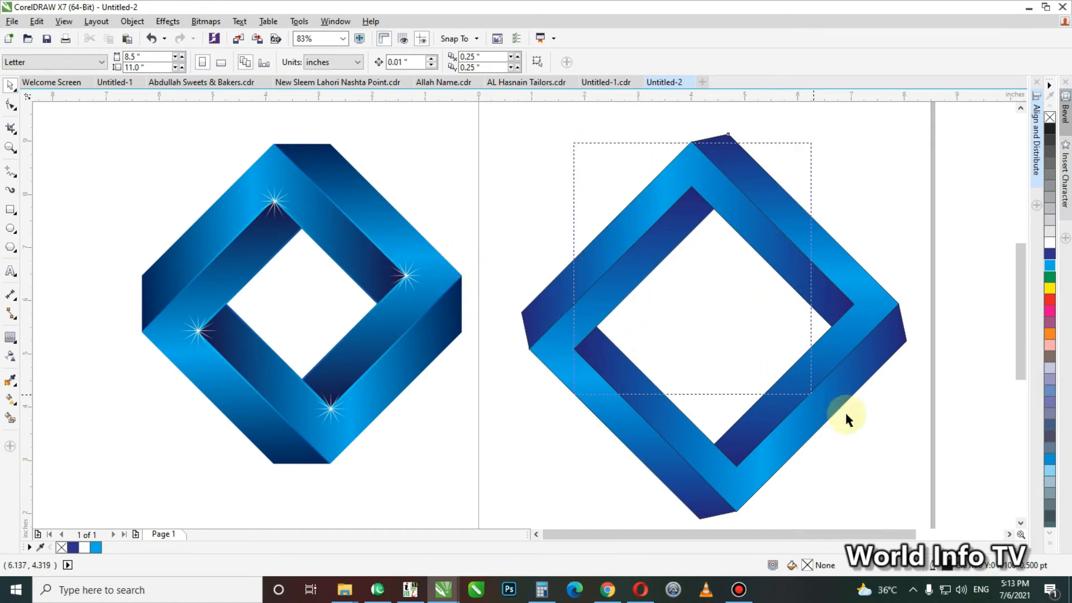
# - Remove the outlines from all four bands of the new frame
pyautogui.moveTo(845, 410); pyautogui.dragTo(906, 447)
pyautogui.rightClick(61, 547)
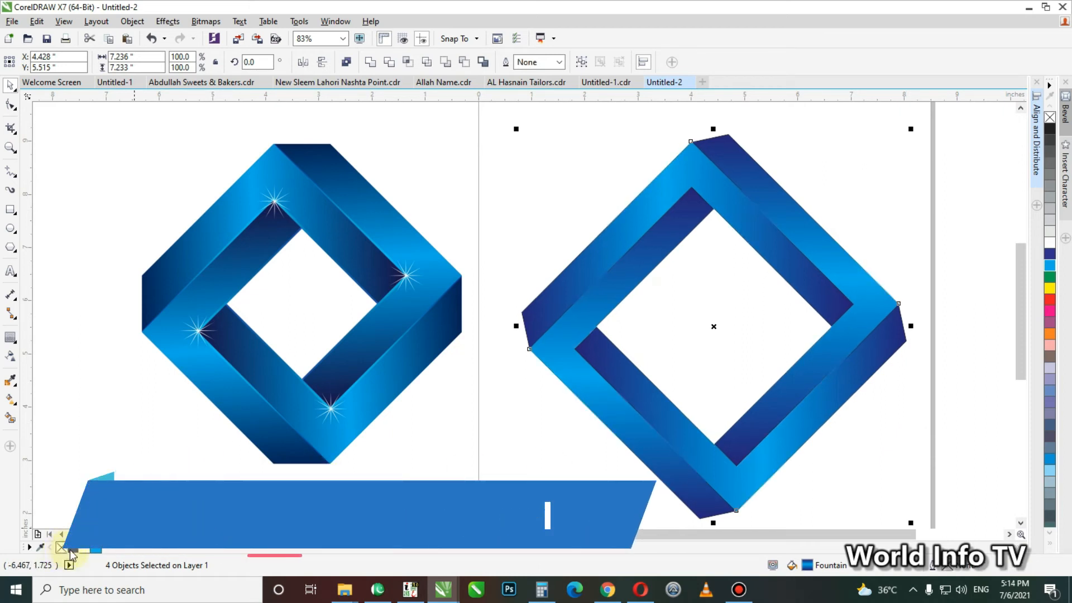
pyautogui.click(551, 467)
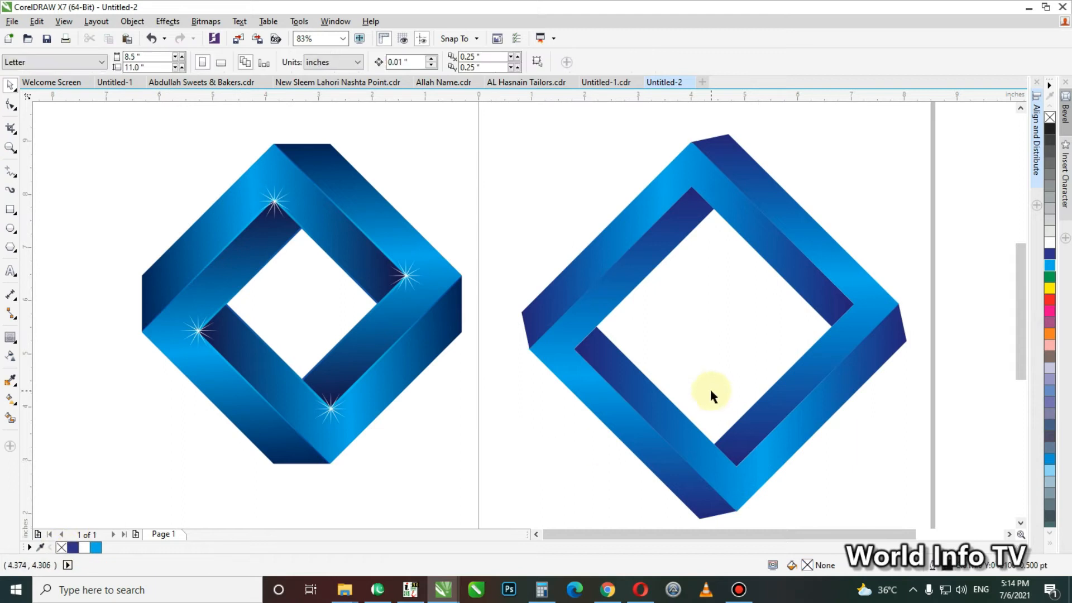
# - Draw a five-sided polygon about 0.56 by 0.53 inches in the empty area beside the frame's top corner
pyautogui.click(270, 198)
pyautogui.click(496, 176)
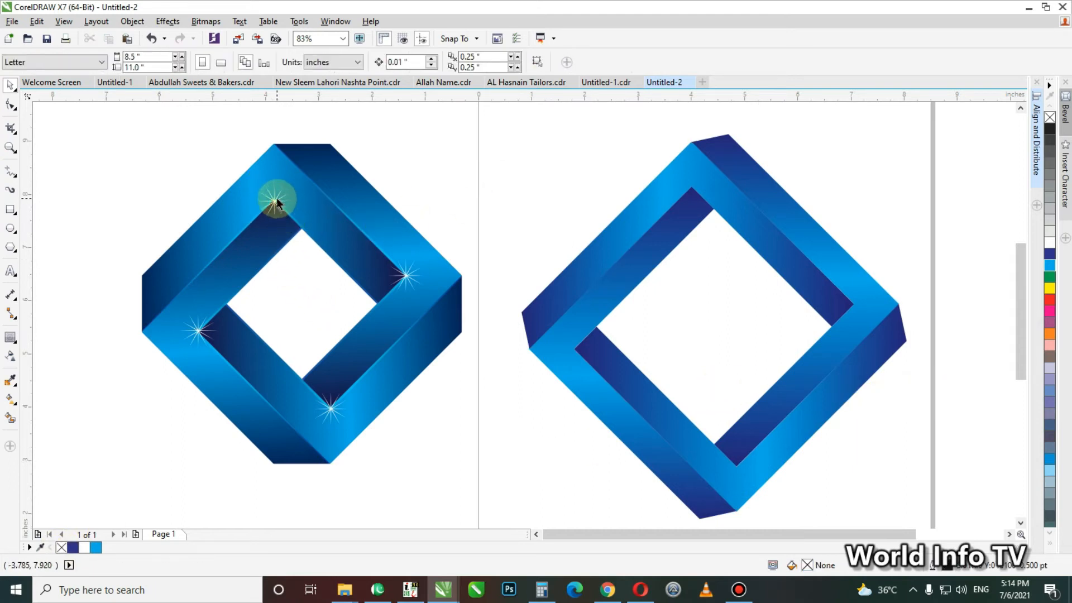
pyautogui.moveTo(622, 139); pyautogui.dragTo(792, 259)
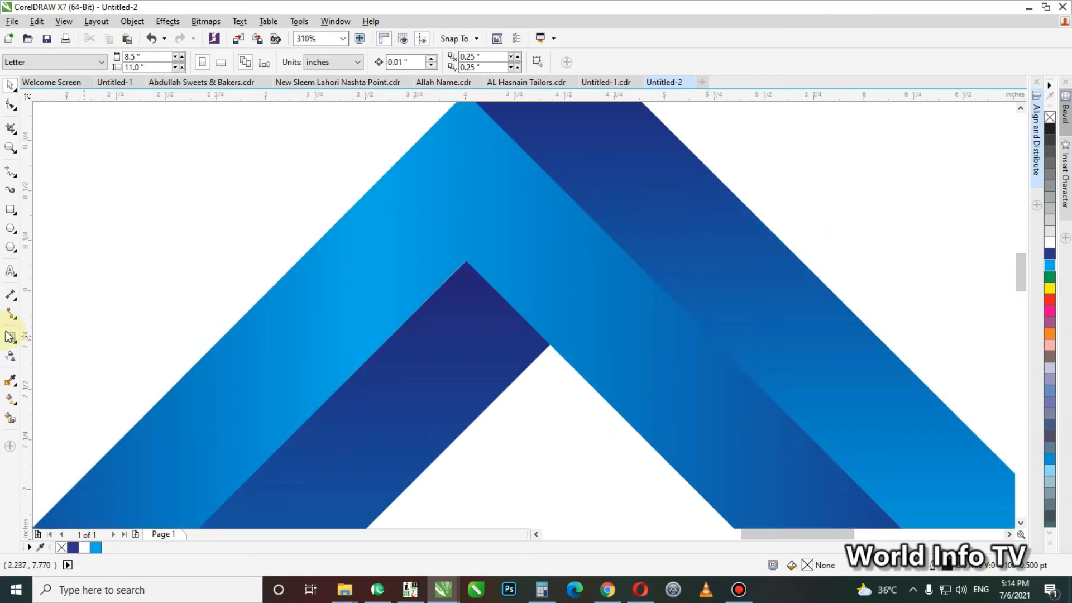
pyautogui.click(11, 249)
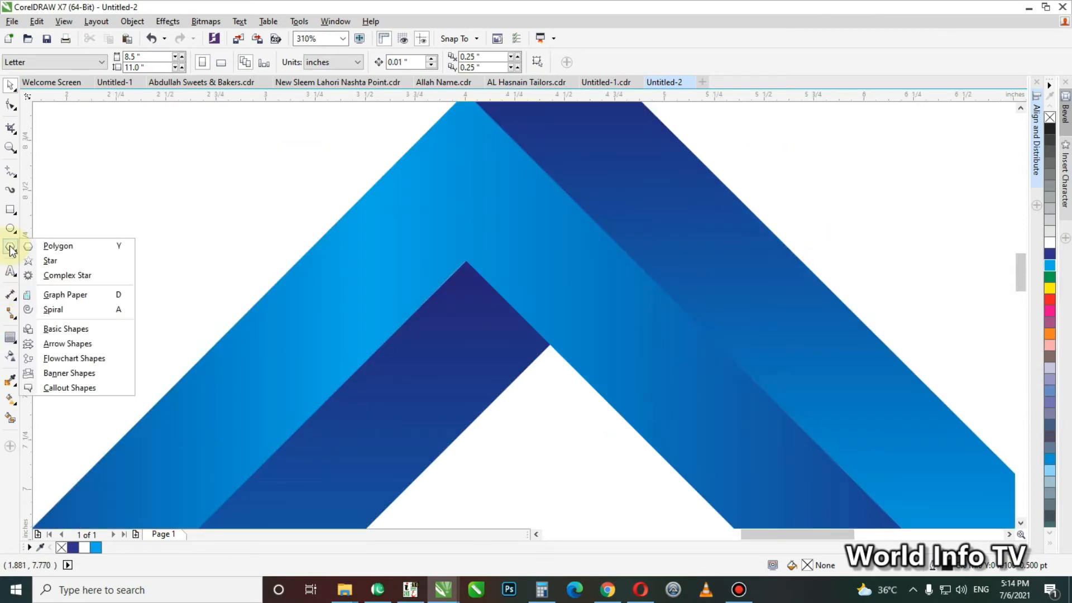
pyautogui.click(50, 248)
pyautogui.moveTo(107, 160); pyautogui.dragTo(218, 272)
pyautogui.press('space')
pyautogui.moveTo(91, 151); pyautogui.dragTo(19, 174)
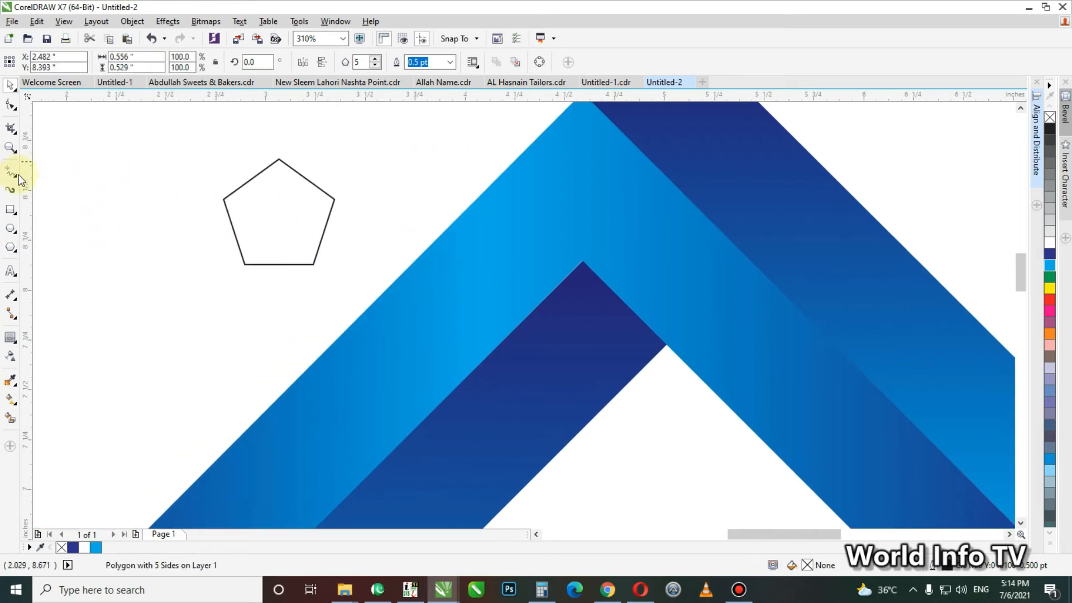
pyautogui.click(252, 178)
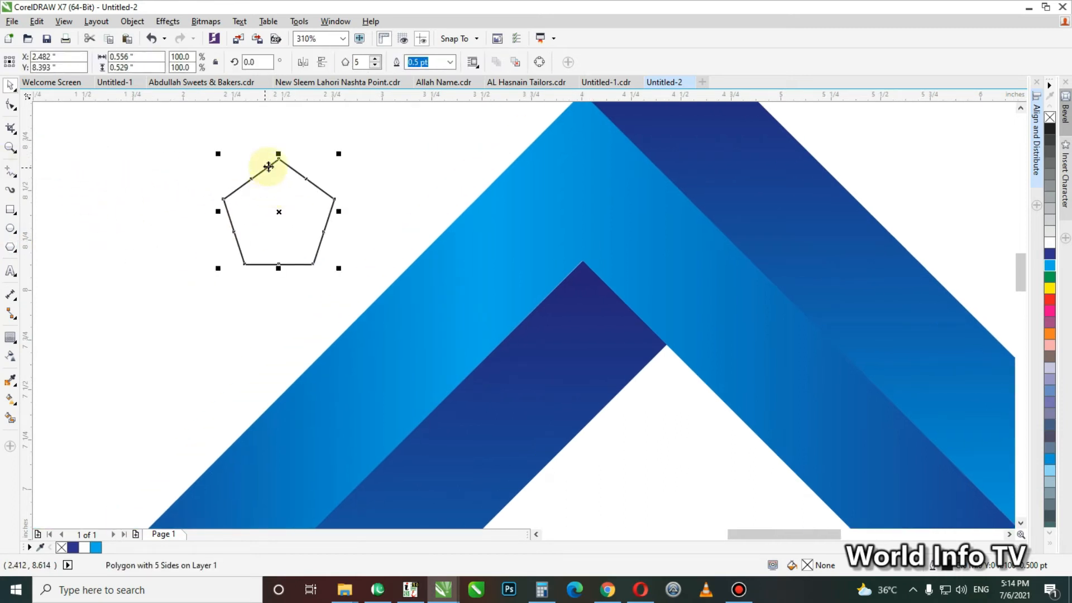
# - Set the polygon's number of sides to 12
pyautogui.doubleClick(360, 62)
pyautogui.write('21')
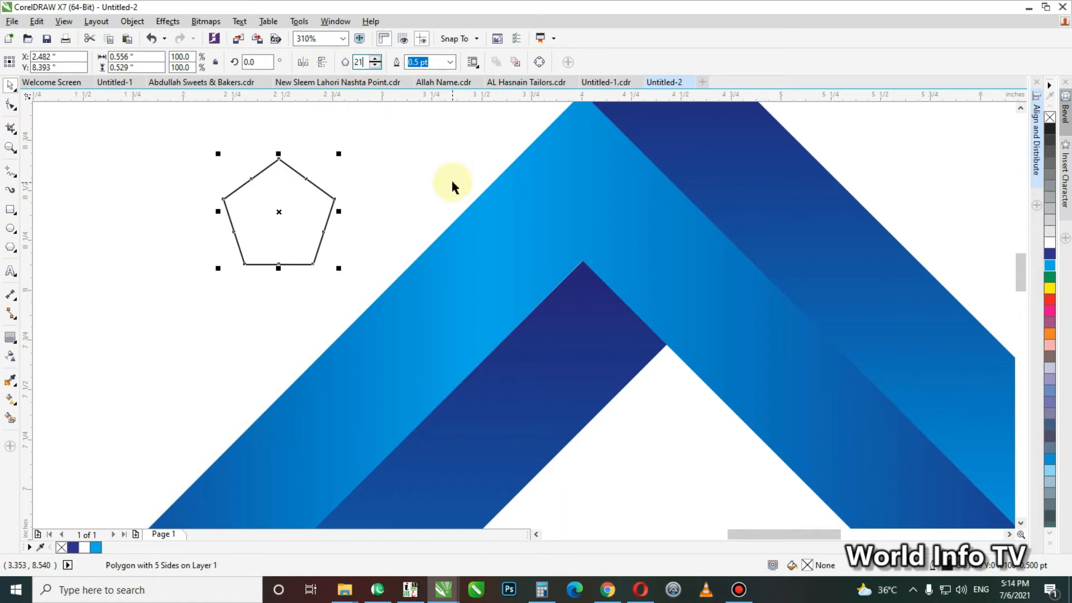
pyautogui.press('BackSpace')
pyautogui.press('BackSpace')
pyautogui.write('12')
pyautogui.press('Return')
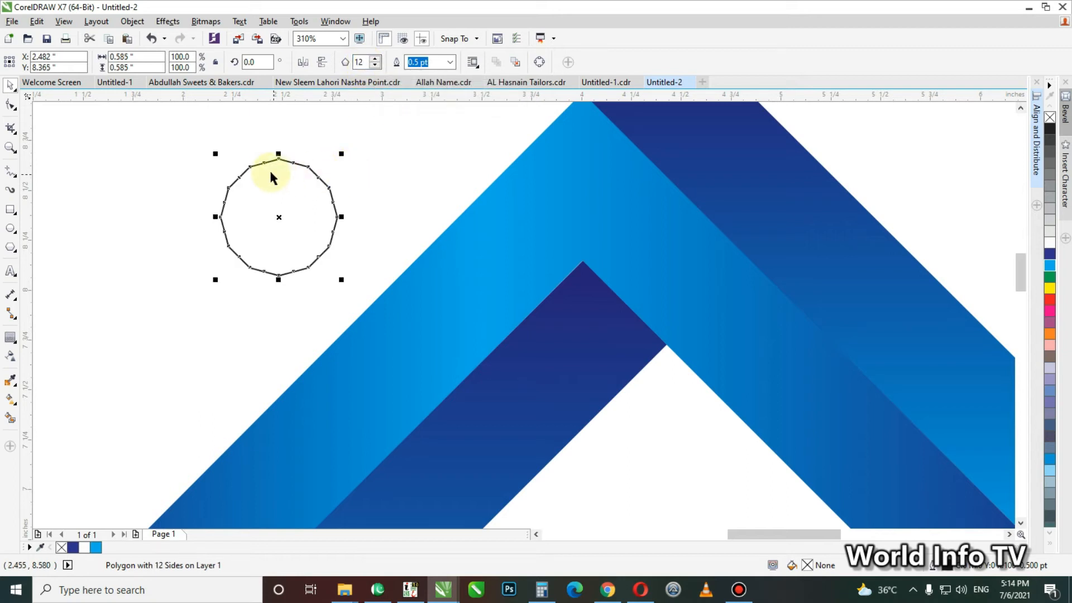
# - Reshape the 12-sided polygon into a thin-rayed starburst by pulling one of its nodes in to the center
pyautogui.doubleClick(253, 169)
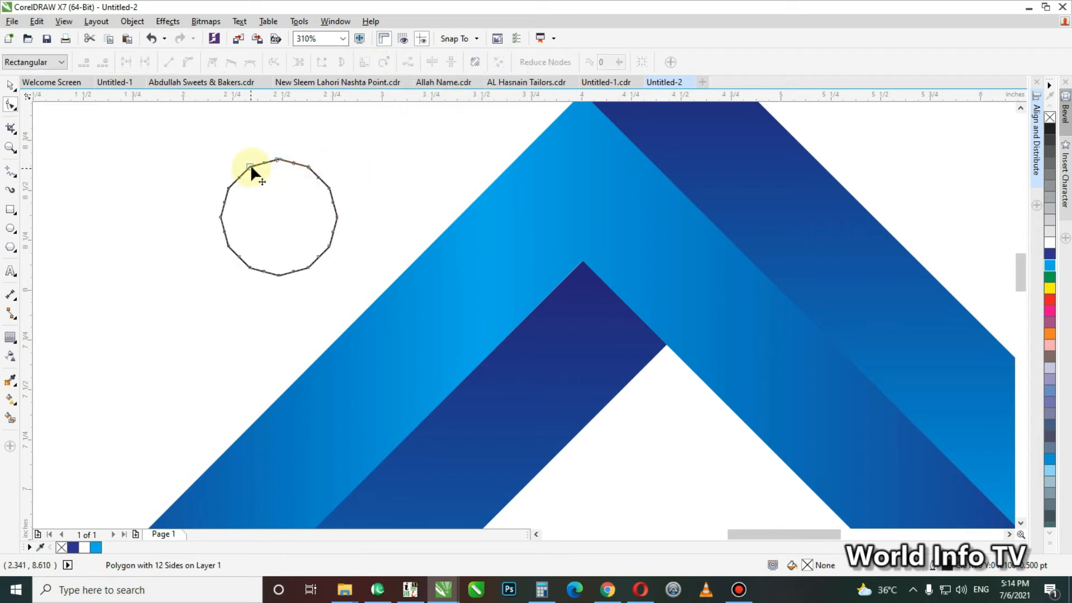
pyautogui.moveTo(250, 164); pyautogui.dragTo(285, 215)
pyautogui.press('space')
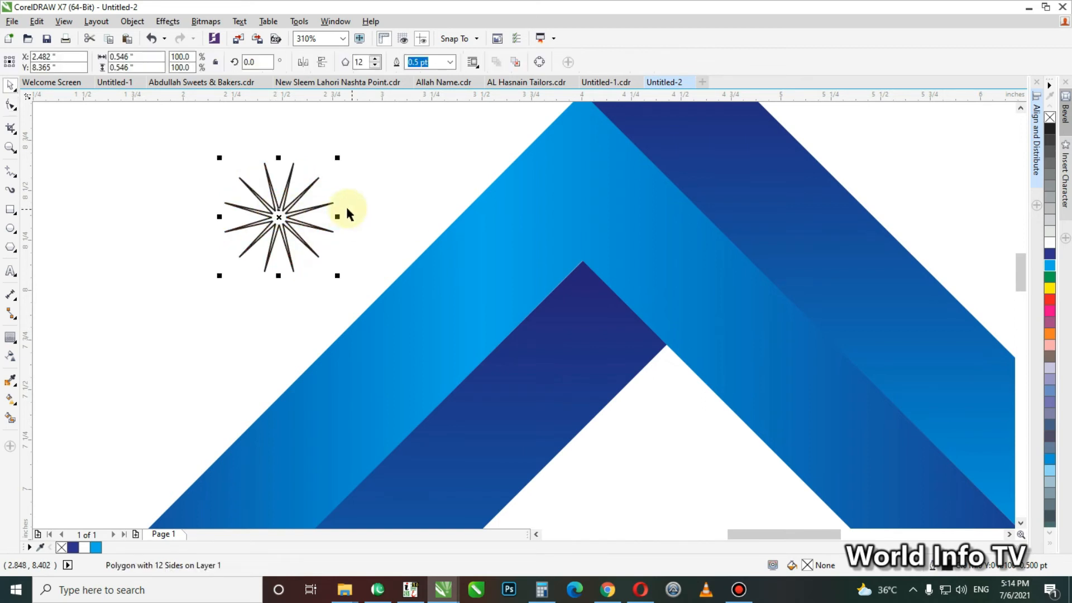
# - Fill the starburst white, remove its outline and center it on the frame's inner top corner
pyautogui.click(1050, 243)
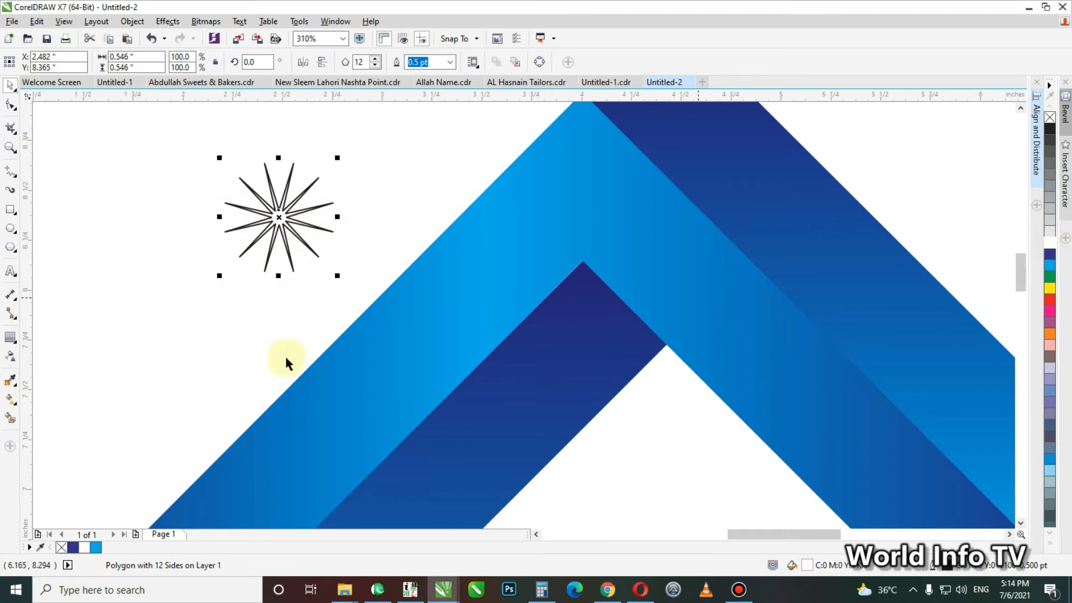
pyautogui.rightClick(61, 548)
pyautogui.moveTo(281, 219); pyautogui.dragTo(583, 267)
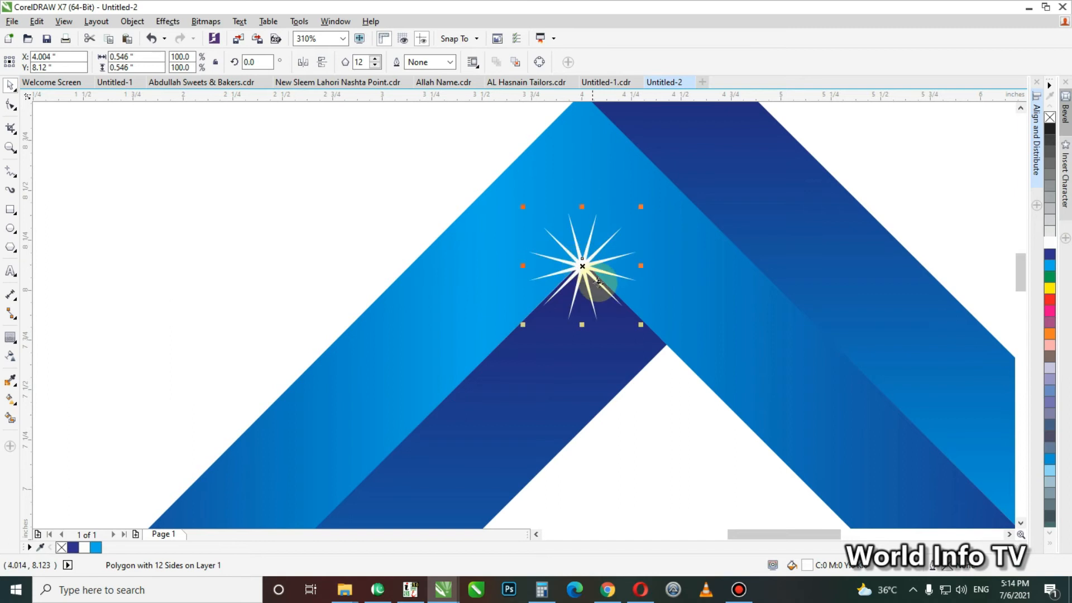
# - Tighten the starburst's core and thin its rays by pulling one inner node closer to the center
pyautogui.press('space')
pyautogui.scroll(3, 497, 243)
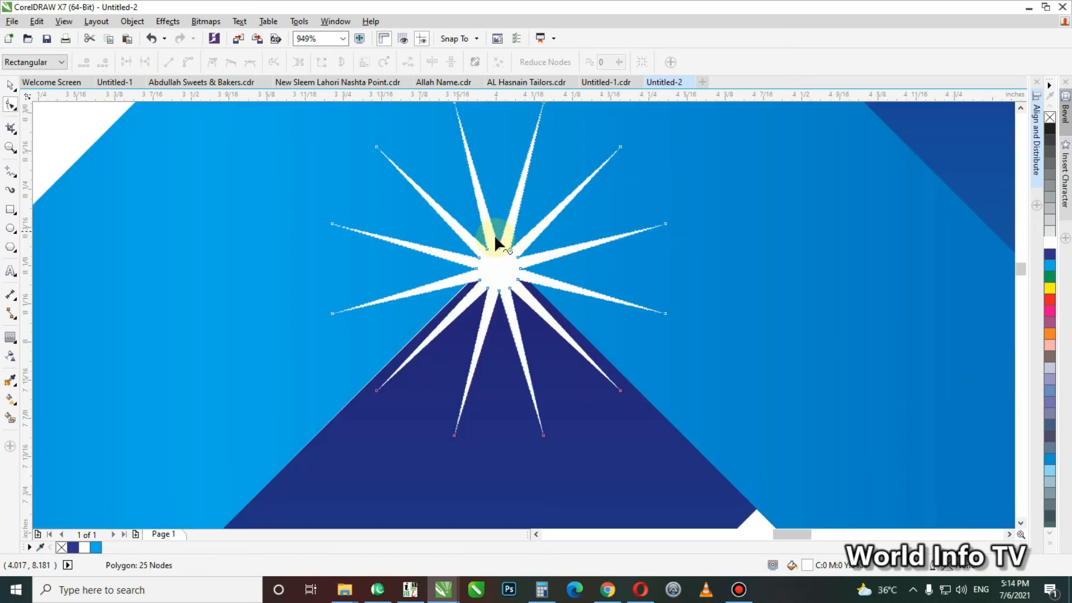
pyautogui.moveTo(497, 242)
pyautogui.mouseDown()
pyautogui.moveTo(513, 269)
pyautogui.moveTo(495, 258)
pyautogui.mouseUp()
pyautogui.press('space')
pyautogui.scroll(-3, 566, 242)
pyautogui.scroll(-2, 560, 240)
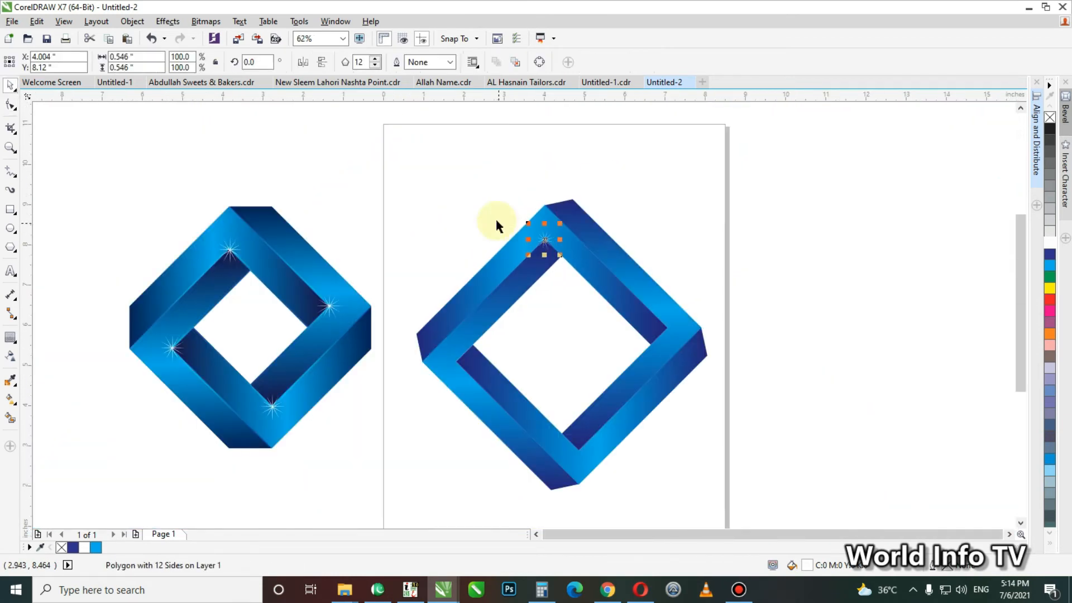
# - Place copies of the starburst on the frame's other three inner corners
pyautogui.click(494, 217)
pyautogui.press('F2')
pyautogui.moveTo(145, 183); pyautogui.dragTo(775, 486)
pyautogui.moveTo(642, 182); pyautogui.dragTo(690, 471)
pyautogui.click(811, 448)
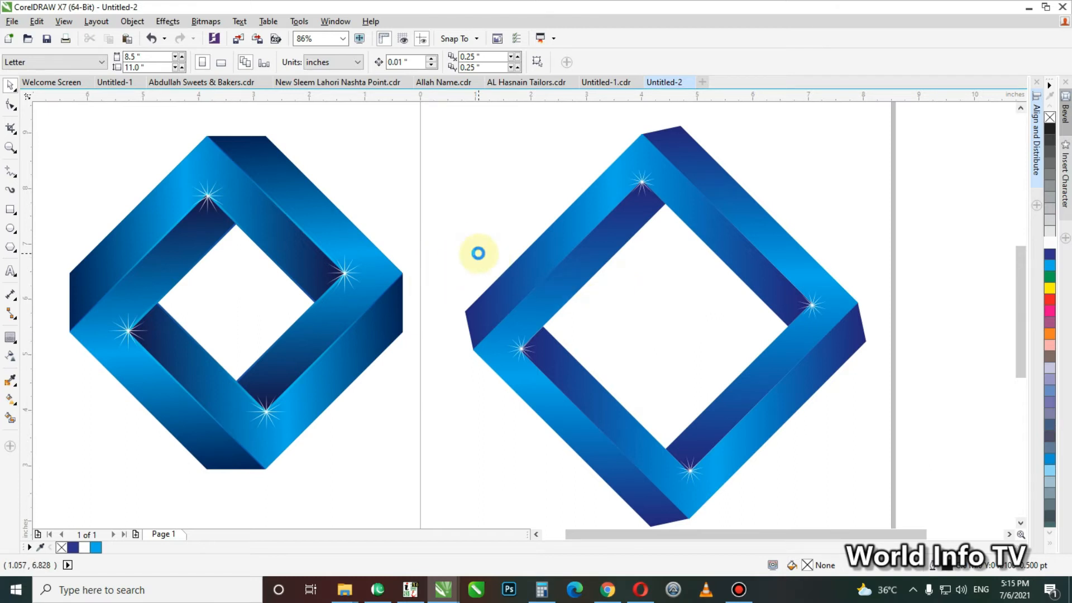
pyautogui.hotkey('ctrl', 's')
pyautogui.press('BackSpace')
pyautogui.press('Escape')
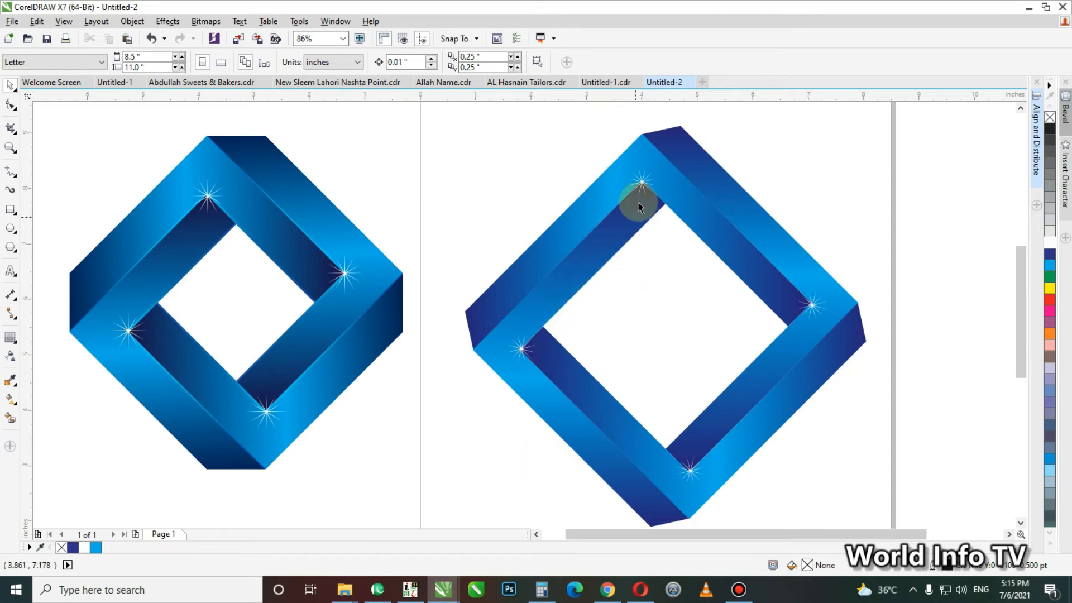
# - Move all four starbursts together off the frame into the empty area beside it and fill them yellow
pyautogui.moveTo(617, 125); pyautogui.dragTo(892, 373)
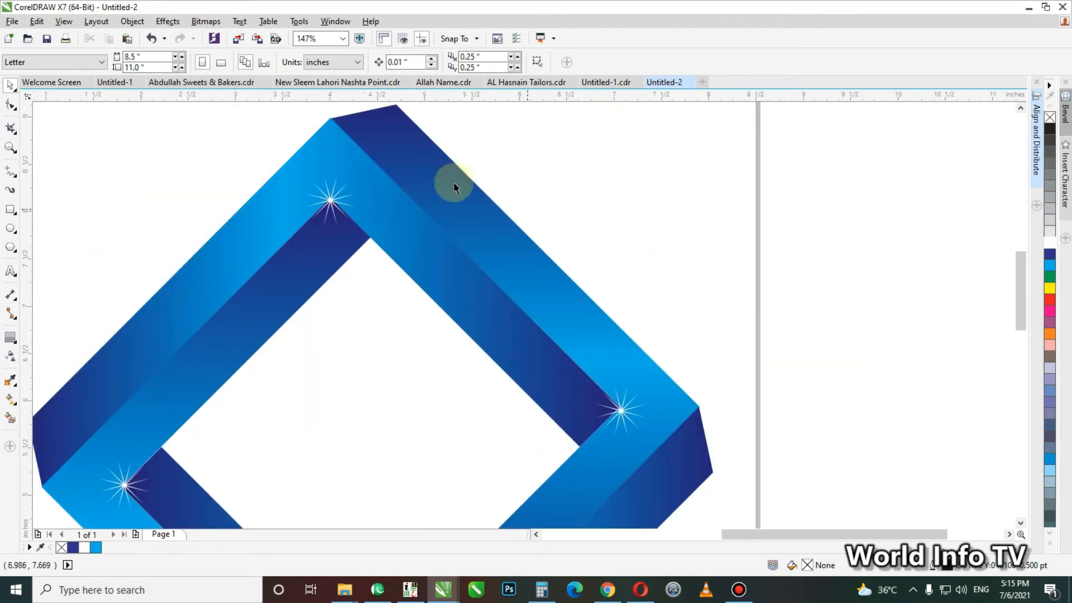
pyautogui.click(624, 413)
pyautogui.keyDown('shift'); pyautogui.click(329, 198); pyautogui.keyUp('shift')
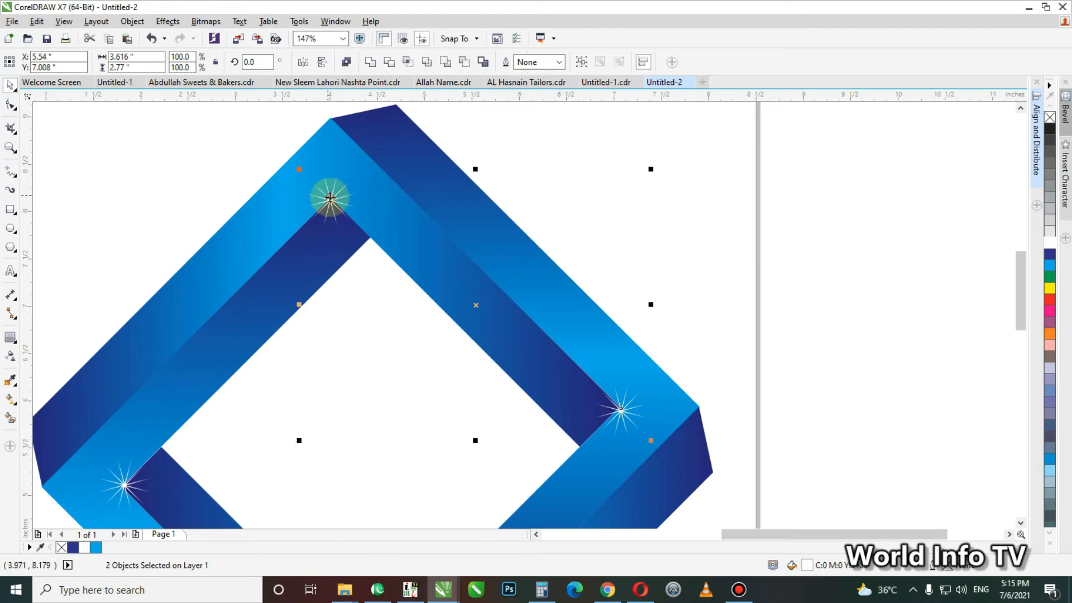
pyautogui.press('F4')
pyautogui.keyDown('shift'); pyautogui.click(576, 351); pyautogui.keyUp('shift')
pyautogui.keyDown('shift'); pyautogui.click(737, 463); pyautogui.keyUp('shift')
pyautogui.moveTo(741, 462); pyautogui.dragTo(963, 237)
pyautogui.click(1050, 290)
pyautogui.click(914, 242)
# - Draw a straight line about 3.07 by 3.07 inches along the band edge from the frame's outer top corner to its inner right corner
pyautogui.press('F2')
pyautogui.moveTo(621, 123); pyautogui.dragTo(913, 384)
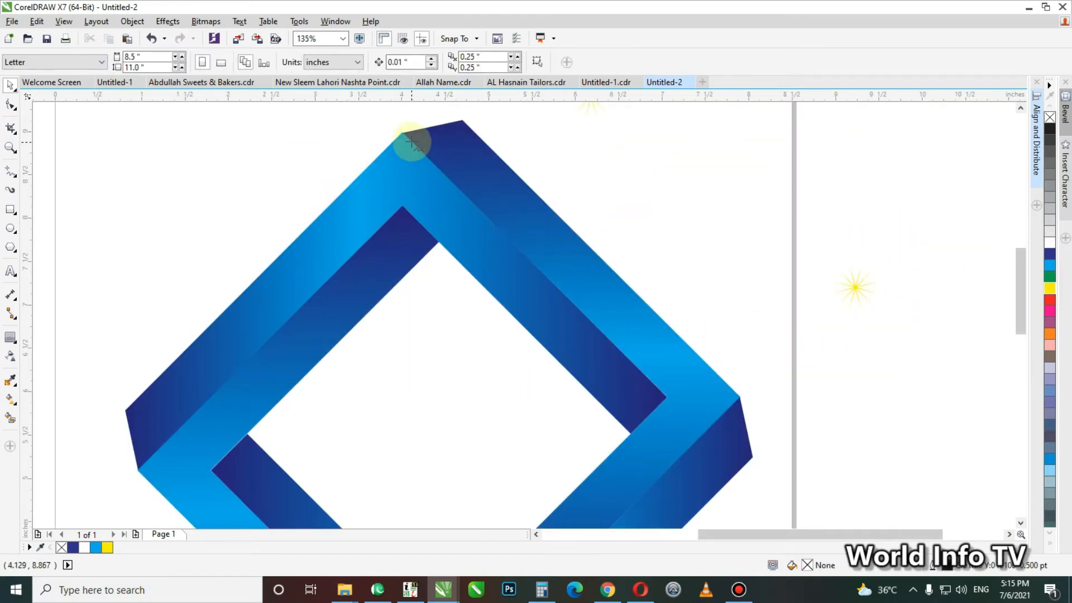
pyautogui.press('F5')
pyautogui.press('F2')
pyautogui.moveTo(361, 103); pyautogui.dragTo(735, 431)
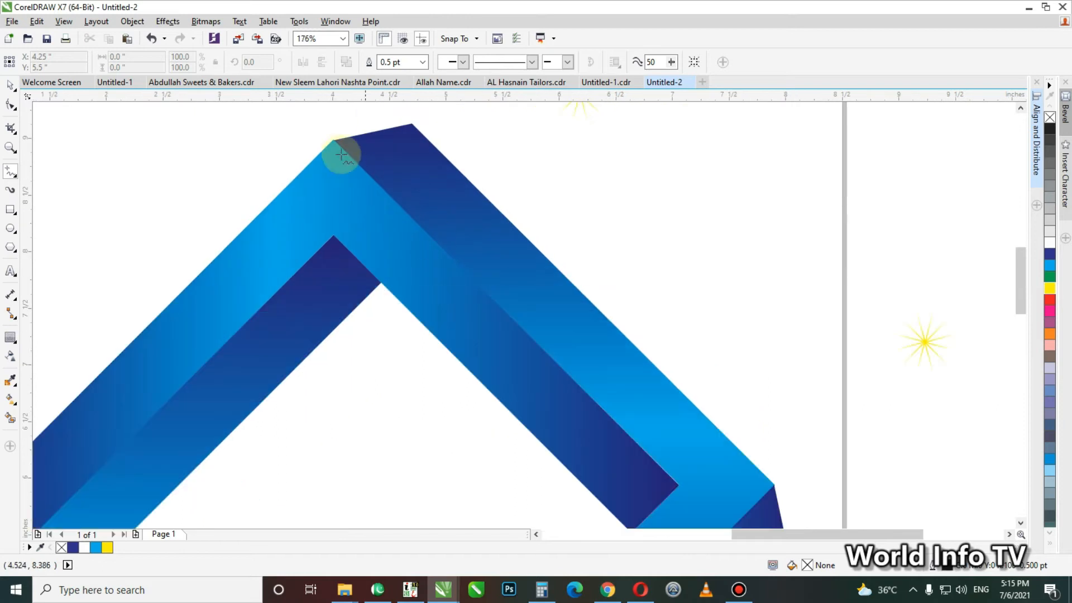
pyautogui.moveTo(333, 139)
pyautogui.mouseDown()
pyautogui.moveTo(643, 407)
pyautogui.moveTo(682, 478)
pyautogui.mouseUp()
pyautogui.press('space')
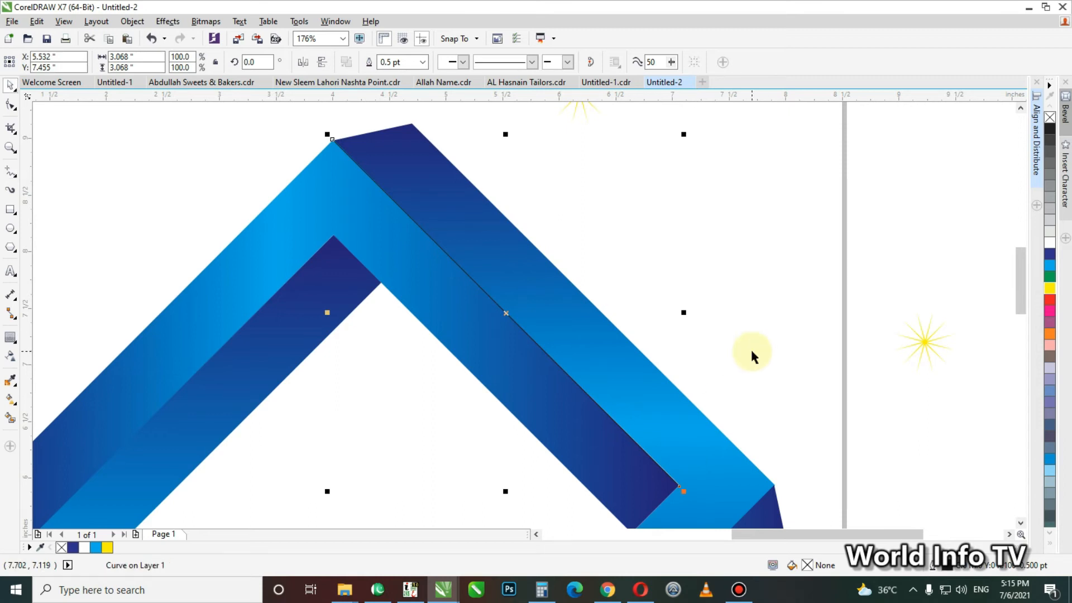
# - Try a 3 pt outline width on the line, return it to 2 pt and color it light blue
pyautogui.press('F12')
pyautogui.press('Return')
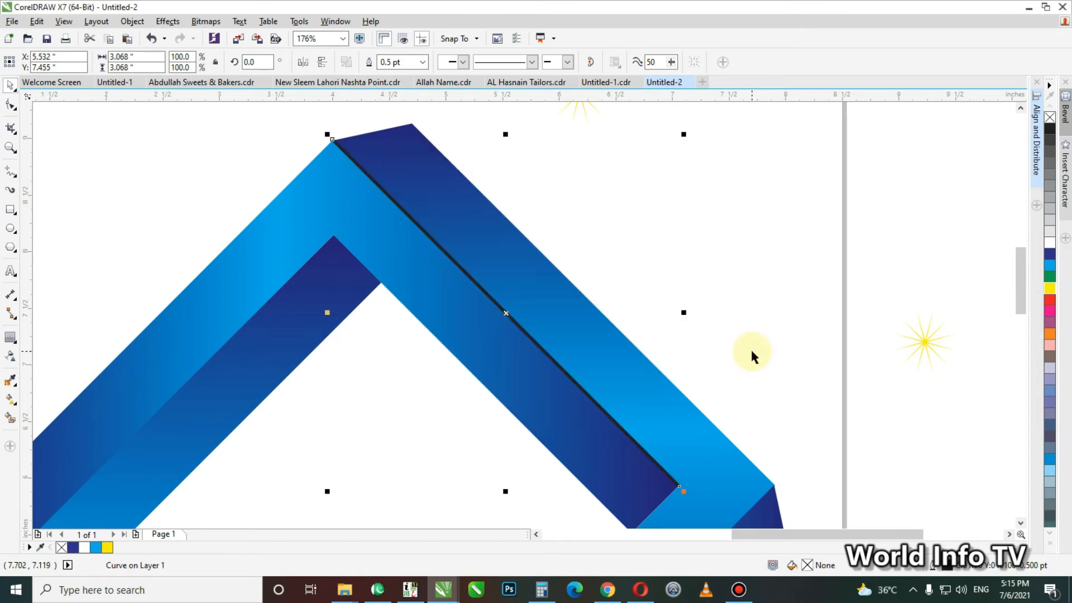
pyautogui.press('F12')
pyautogui.write('3')
pyautogui.press('Return')
pyautogui.hotkey('ctrl', 'z')
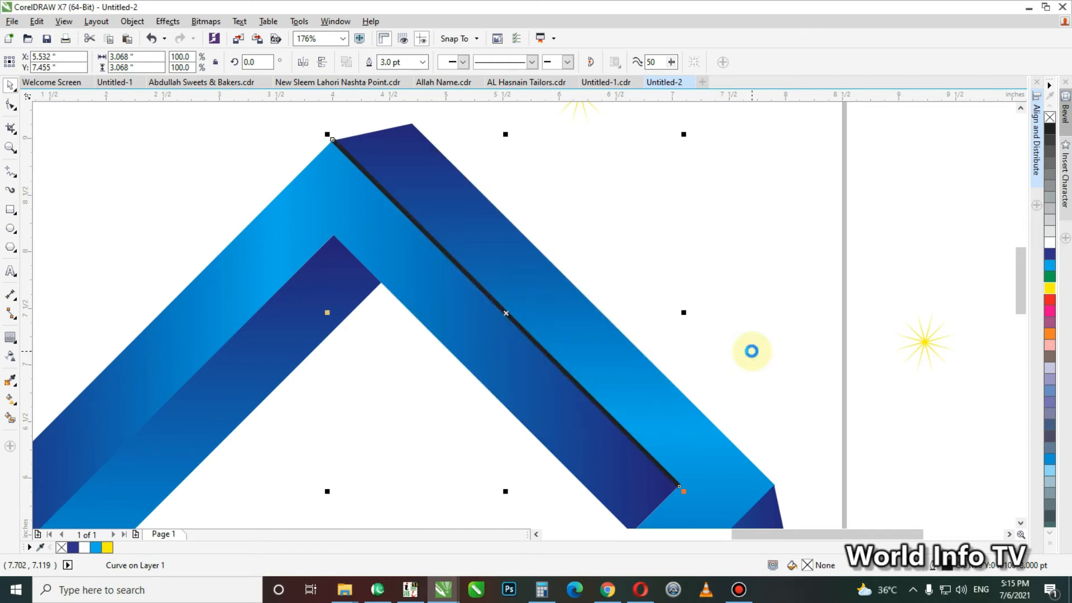
pyautogui.click(752, 352)
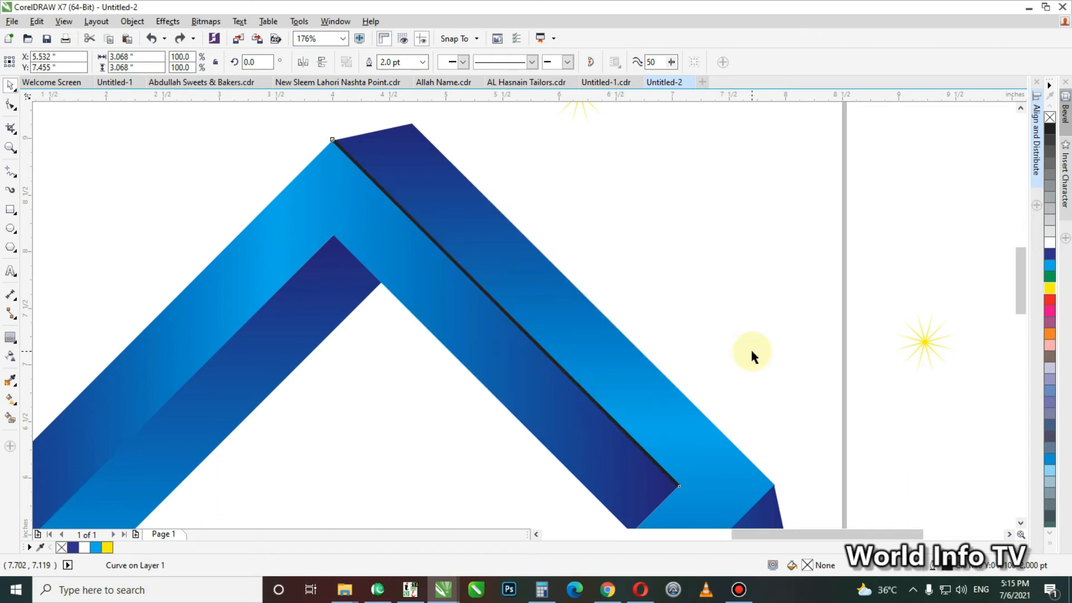
pyautogui.click(596, 404)
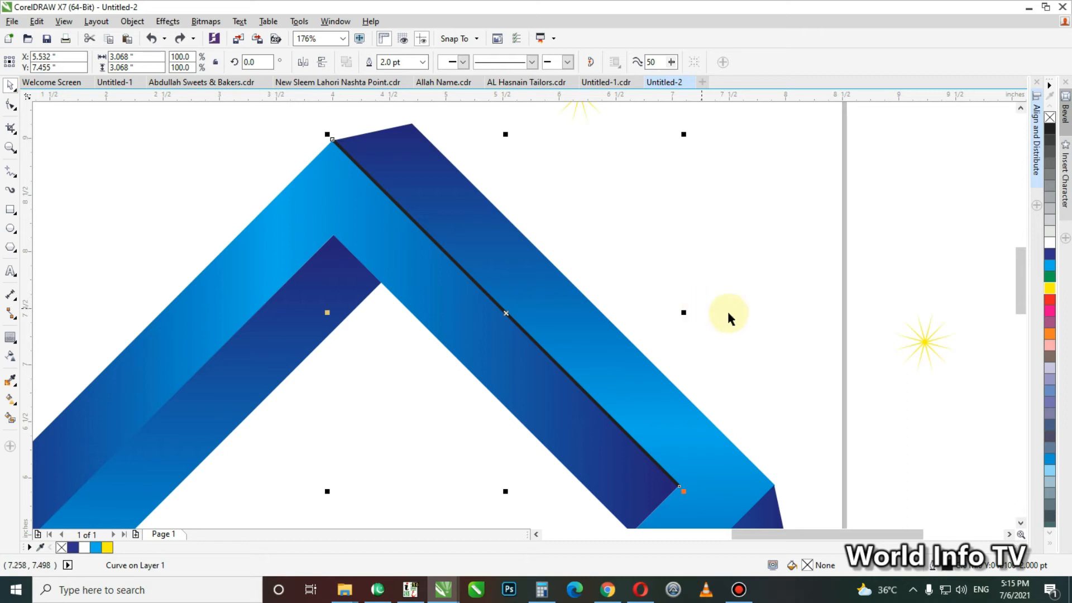
pyautogui.rightClick(1050, 266)
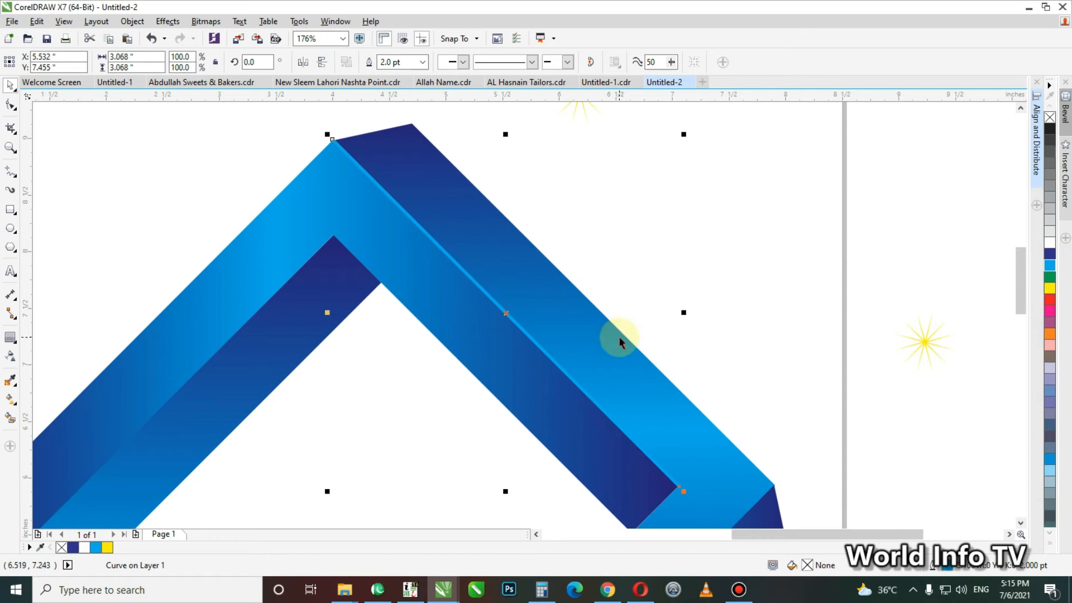
# - Compare the line with the reference logo's edge highlights and convert its outline to an object
pyautogui.press('F4')
pyautogui.press('F2')
pyautogui.moveTo(276, 249); pyautogui.dragTo(395, 383)
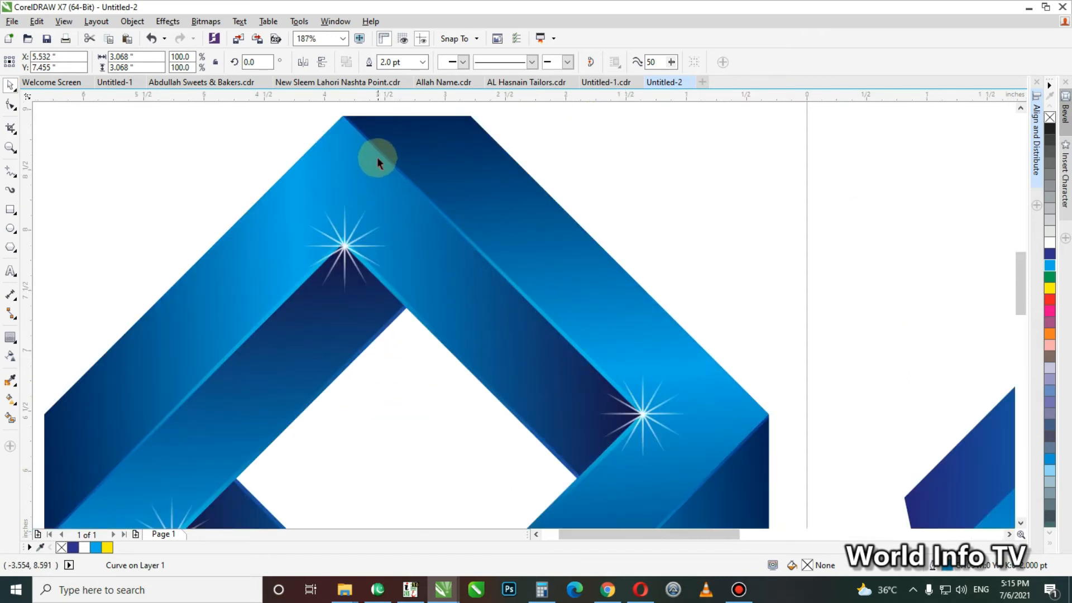
pyautogui.press('F4')
pyautogui.press('F2')
pyautogui.moveTo(511, 212); pyautogui.dragTo(723, 385)
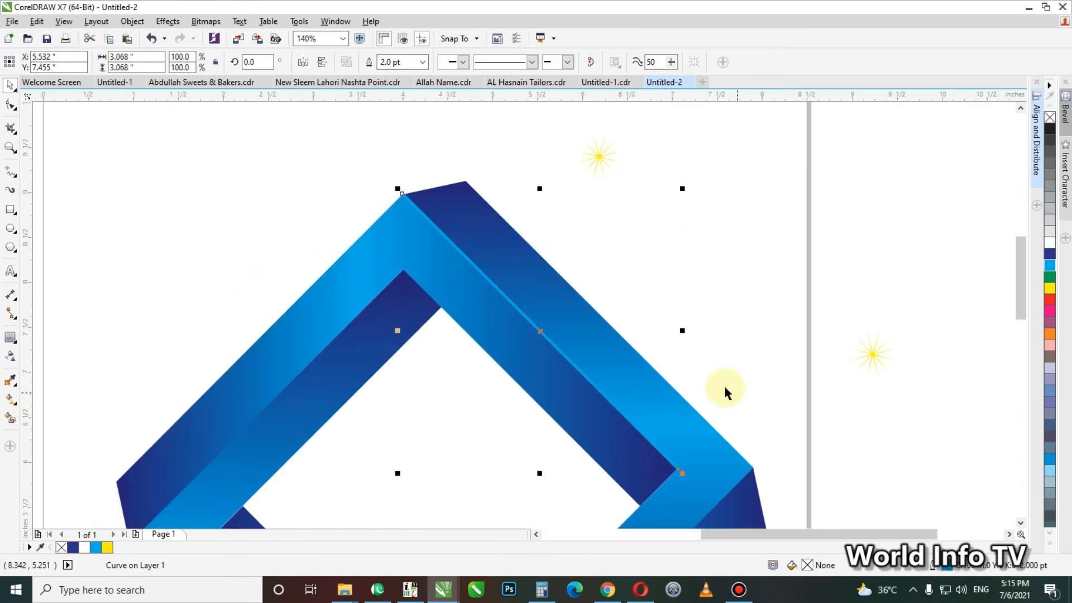
pyautogui.moveTo(472, 262); pyautogui.dragTo(564, 224)
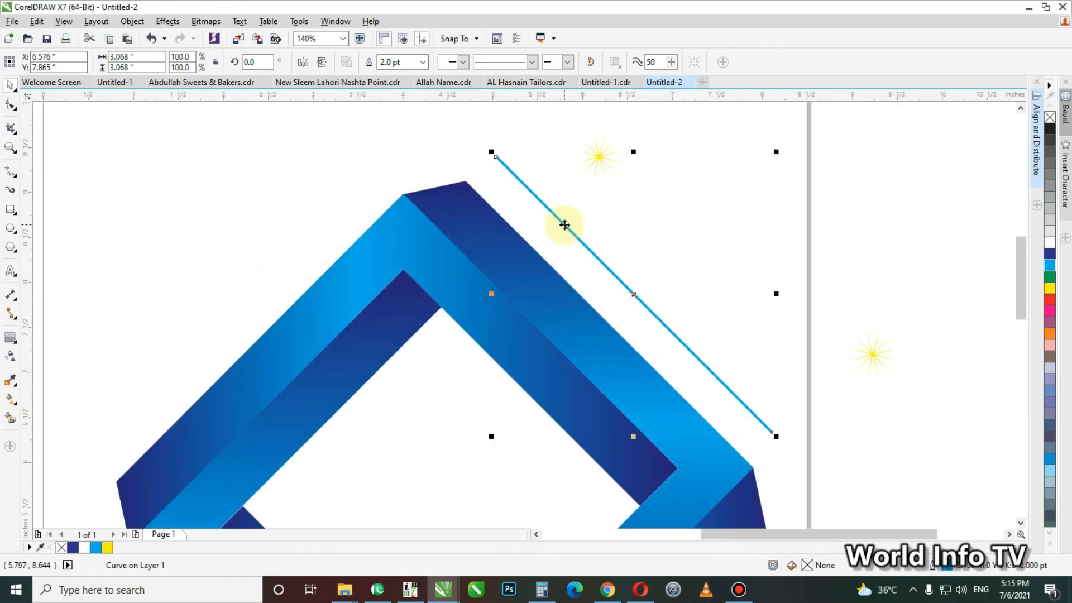
pyautogui.hotkey('ctrl', 'z')
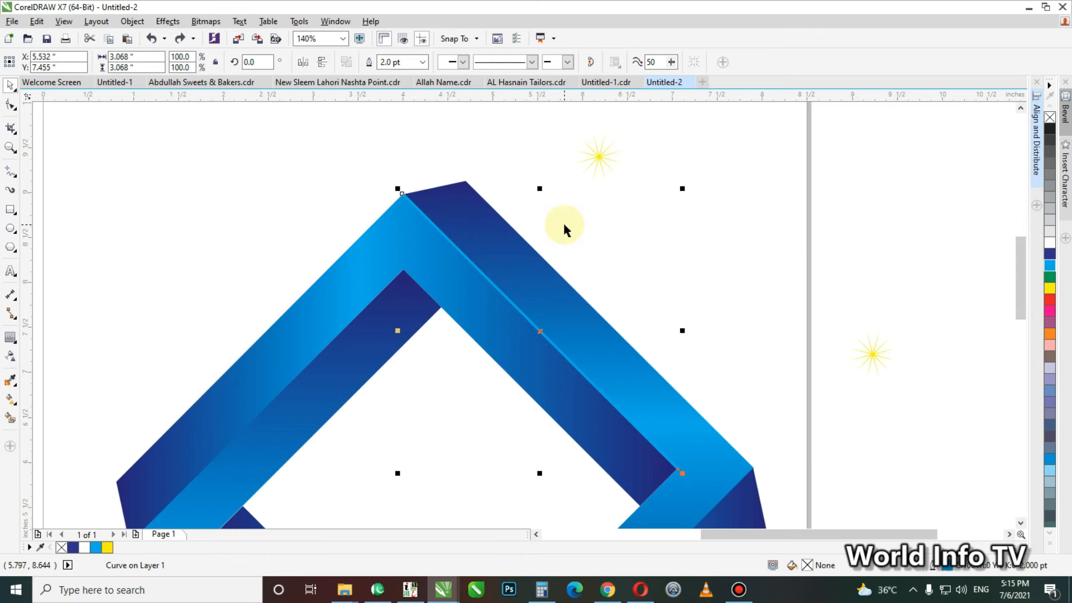
pyautogui.hotkey('ctrl', 'shift', 'q')
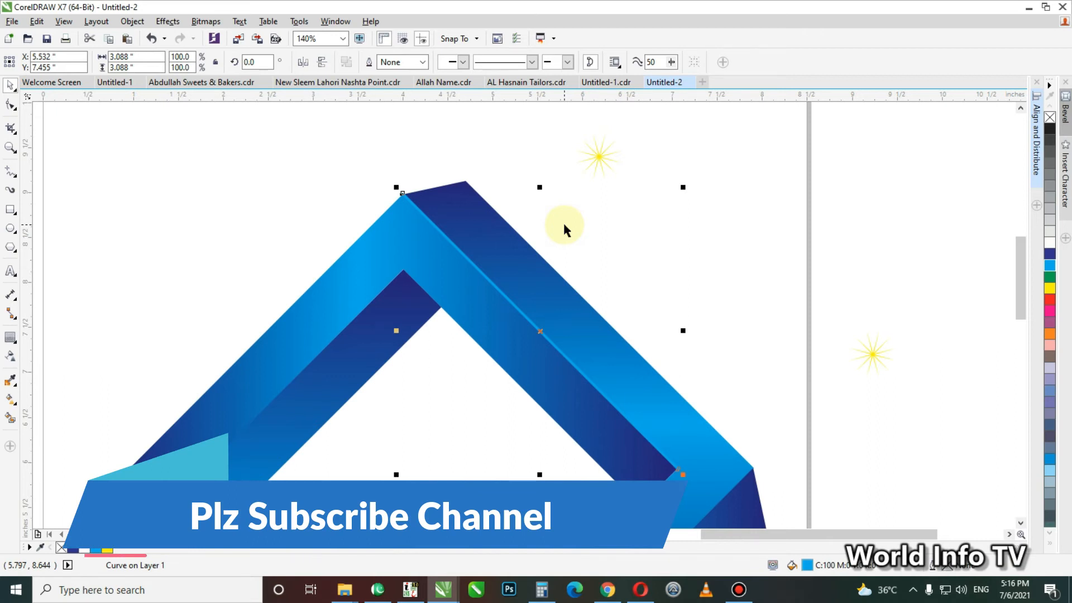
# - Try a white fill and green outline on the converted line after moving it off the frame
pyautogui.moveTo(492, 286); pyautogui.dragTo(689, 284)
pyautogui.click(1050, 244)
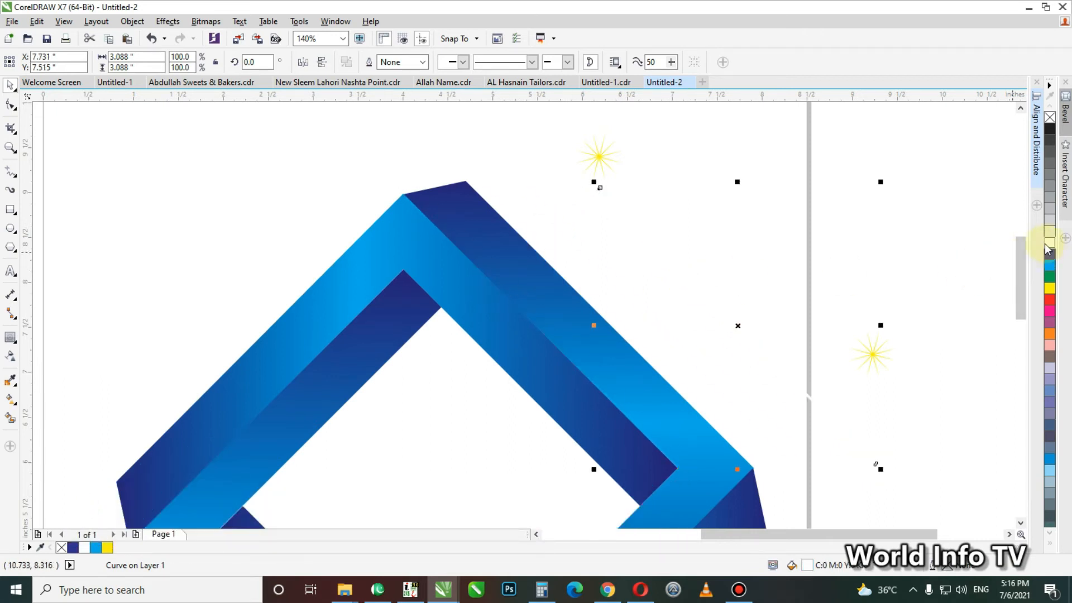
pyautogui.rightClick(1049, 279)
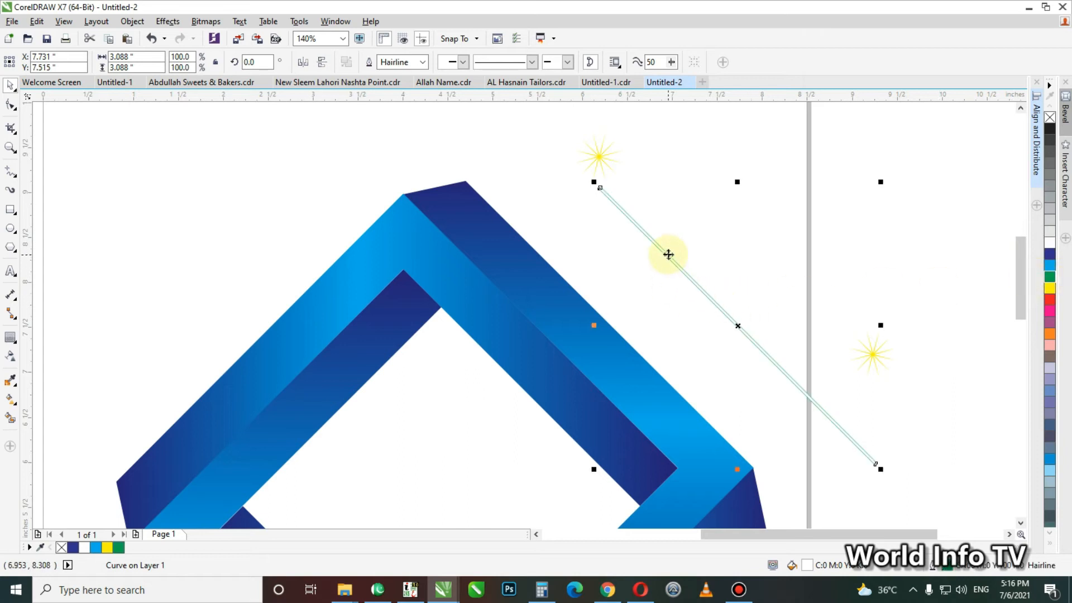
pyautogui.hotkey('ctrl', 'z')
pyautogui.hotkey('ctrl', 'z')
pyautogui.hotkey('ctrl', 'z')
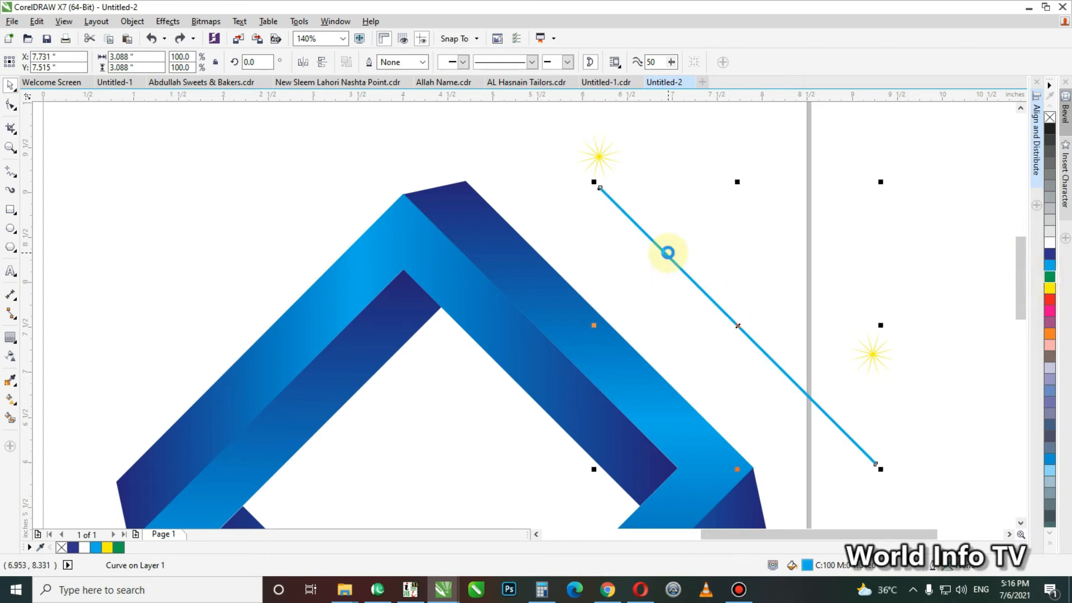
# - Fill the converted line with a linear gradient from light blue at its upper end to dark blue at its lower end
pyautogui.press('g')
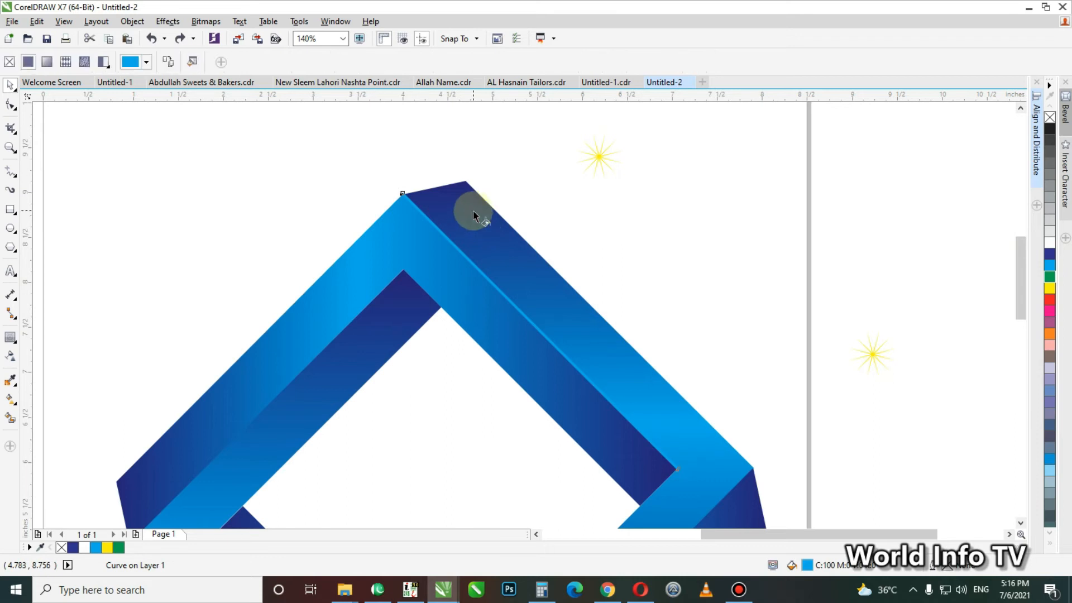
pyautogui.moveTo(402, 194); pyautogui.dragTo(672, 462)
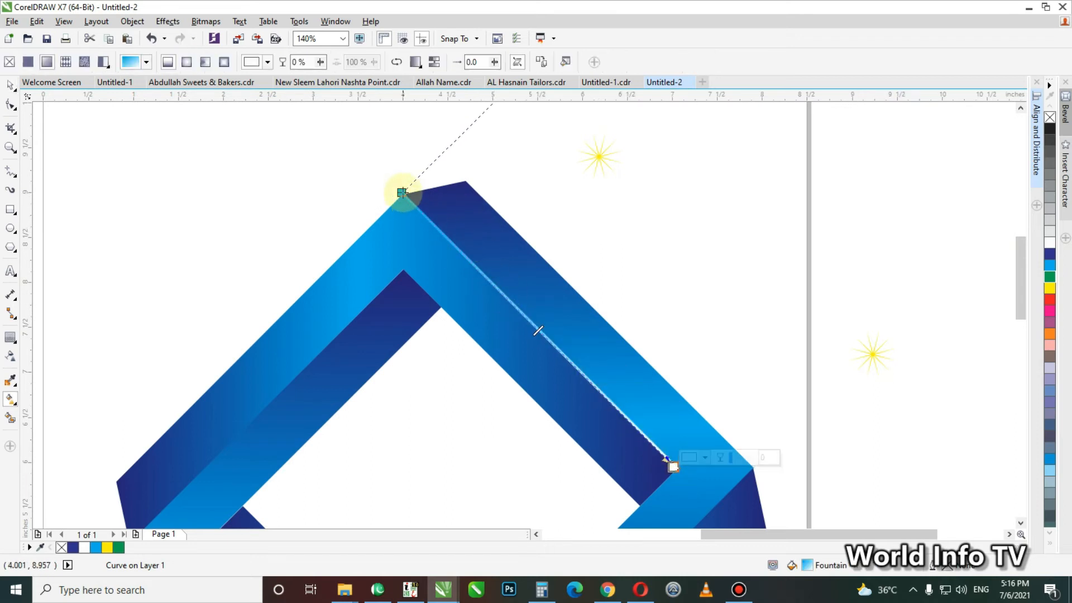
pyautogui.click(401, 193)
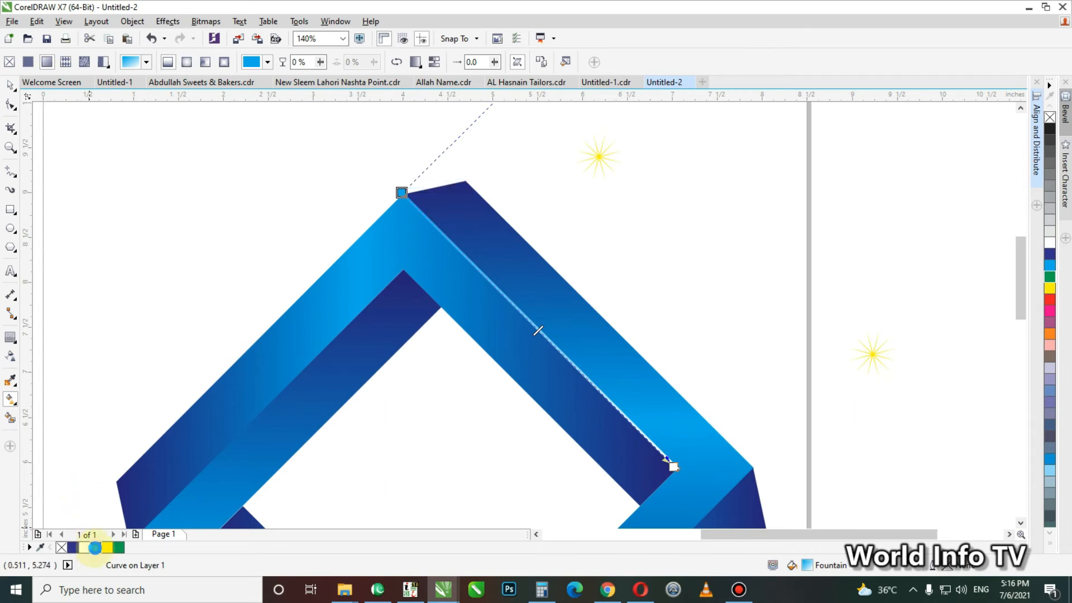
pyautogui.click(673, 466)
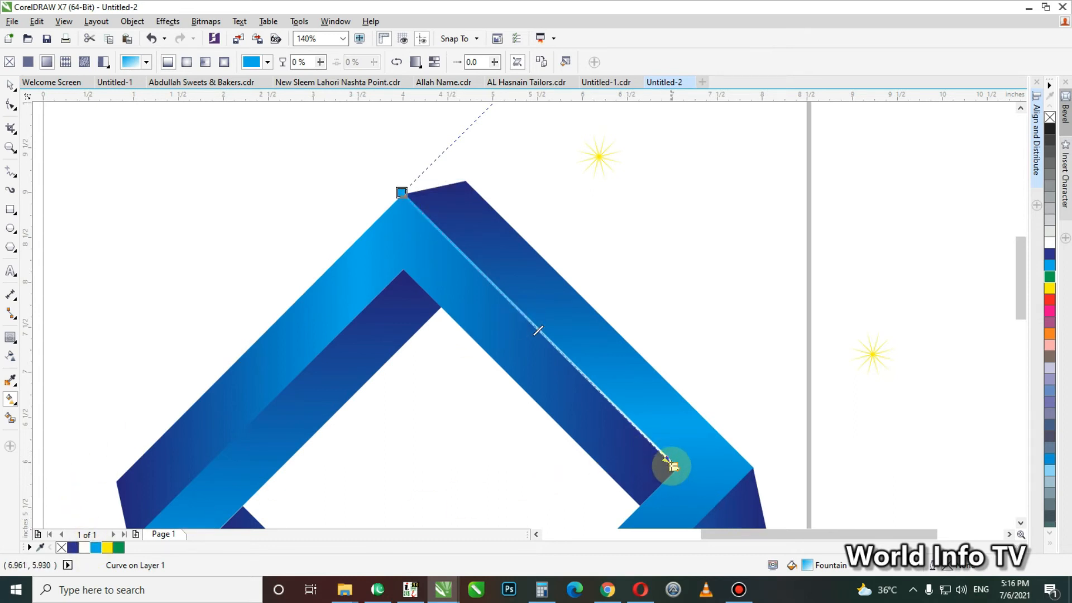
pyautogui.click(75, 548)
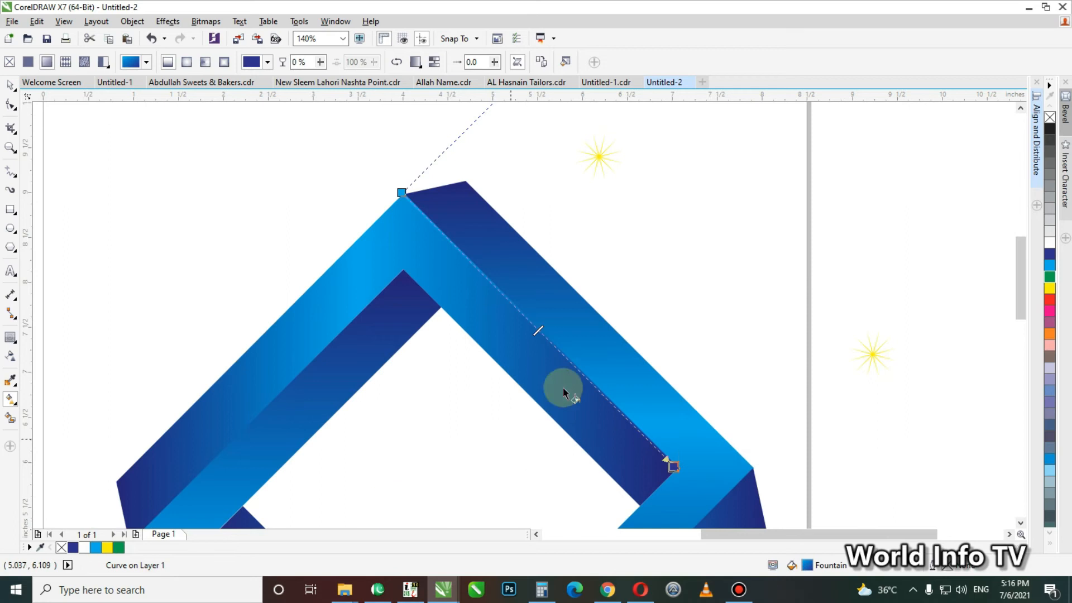
pyautogui.click(690, 347)
pyautogui.press('space')
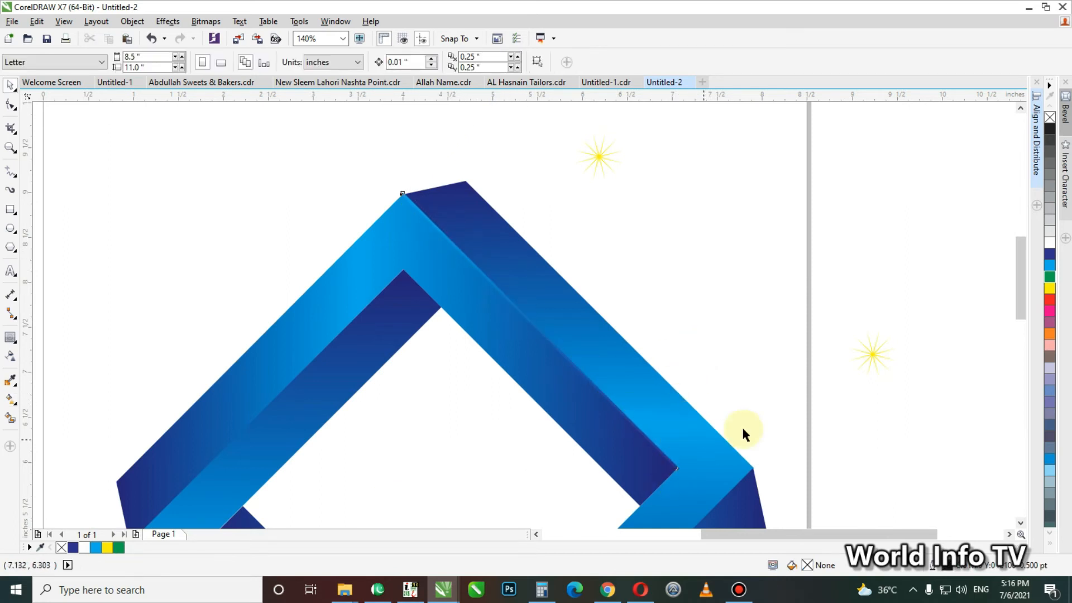
# - Undo the line's gradient, object conversion, light blue color and outline width changes
pyautogui.scroll(-3, 742, 433)
pyautogui.scroll(2, 569, 224)
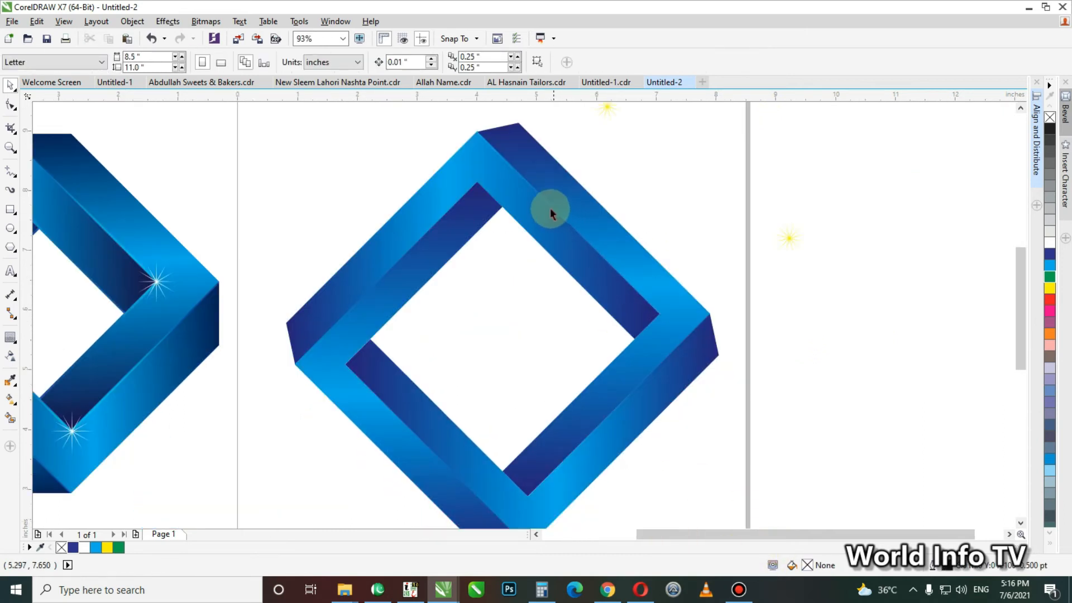
pyautogui.hotkey('ctrl', 'z')
pyautogui.hotkey('ctrl', 'z')
pyautogui.hotkey('ctrl', 'z')
pyautogui.hotkey('ctrl', 'z')
pyautogui.press('F2')
pyautogui.moveTo(784, 387); pyautogui.dragTo(225, 42)
pyautogui.hotkey('ctrl', 'z')
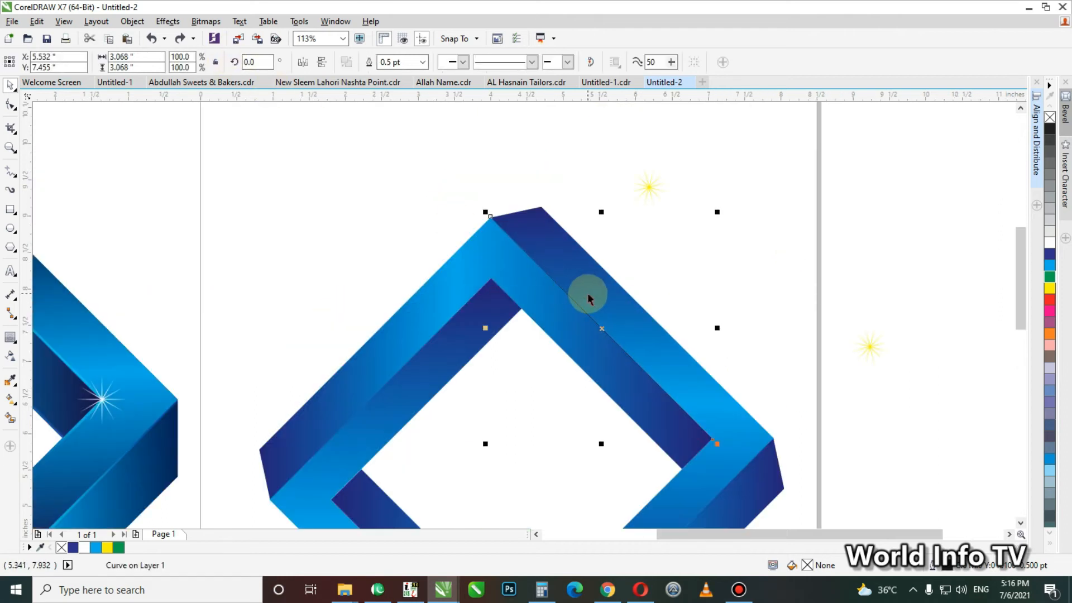
# - Set the line's outline width to 3 pt
pyautogui.press('F12')
pyautogui.write('3')
pyautogui.press('Return')
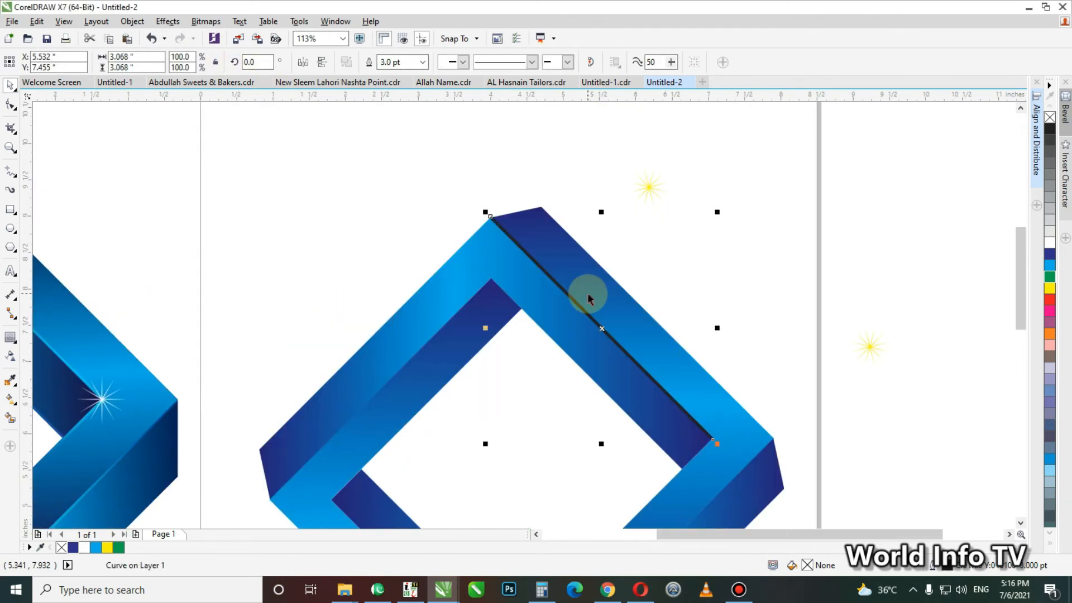
# - Fill the converted line on the upper-right side with a linear gradient from light blue at its upper end to dark blue at its lower end
pyautogui.press('g')
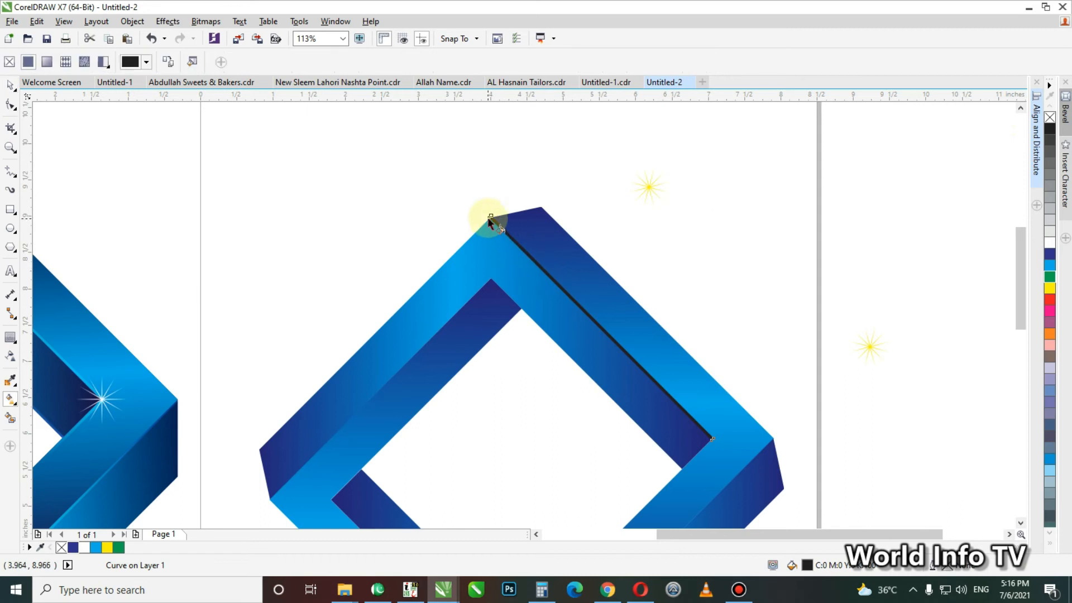
pyautogui.moveTo(491, 217); pyautogui.dragTo(711, 439)
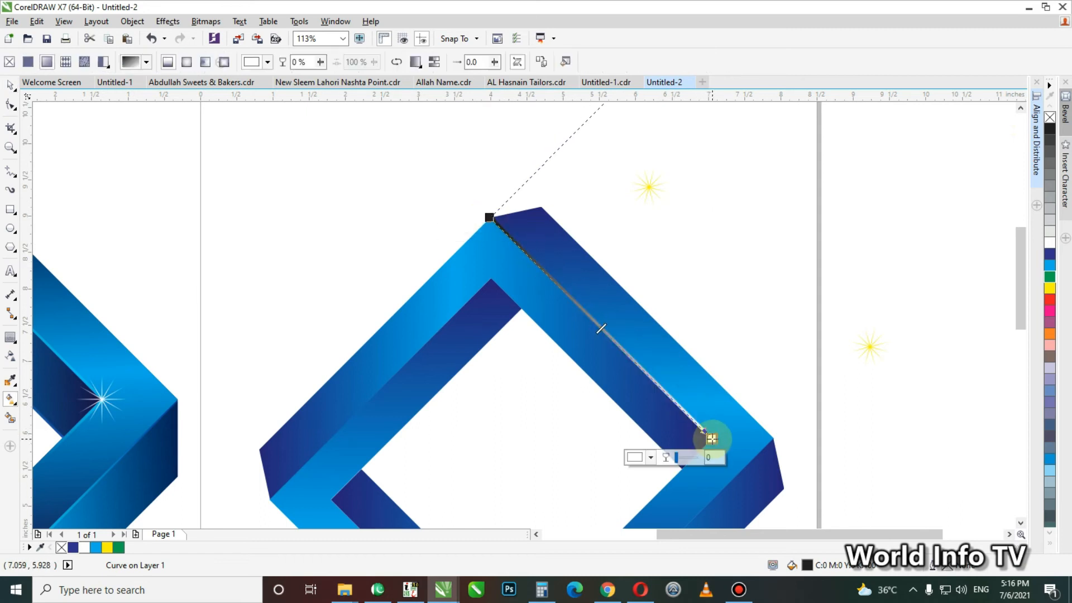
pyautogui.click(72, 547)
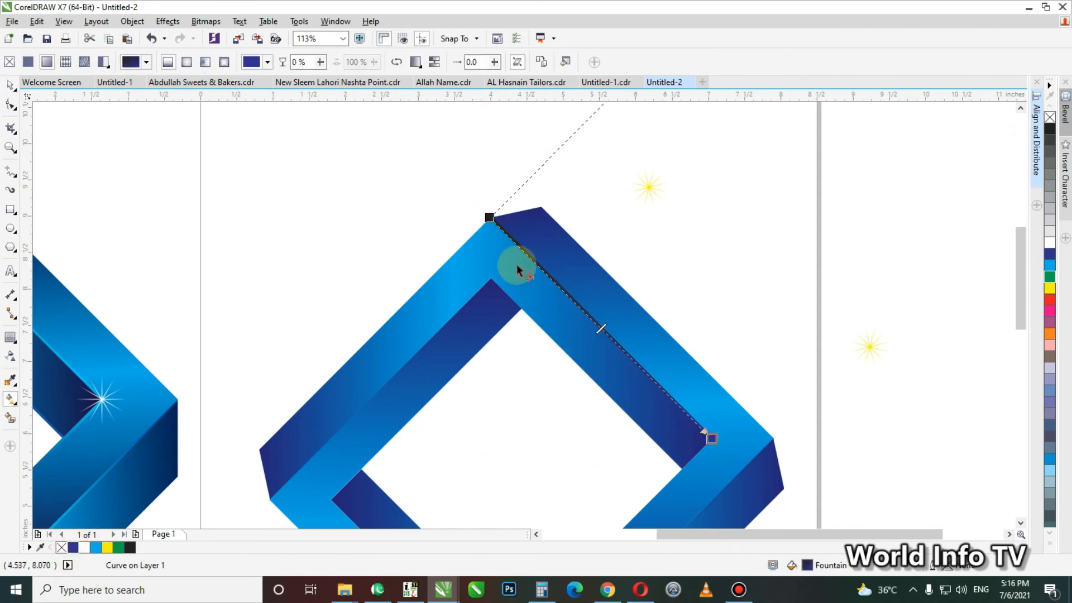
pyautogui.click(489, 217)
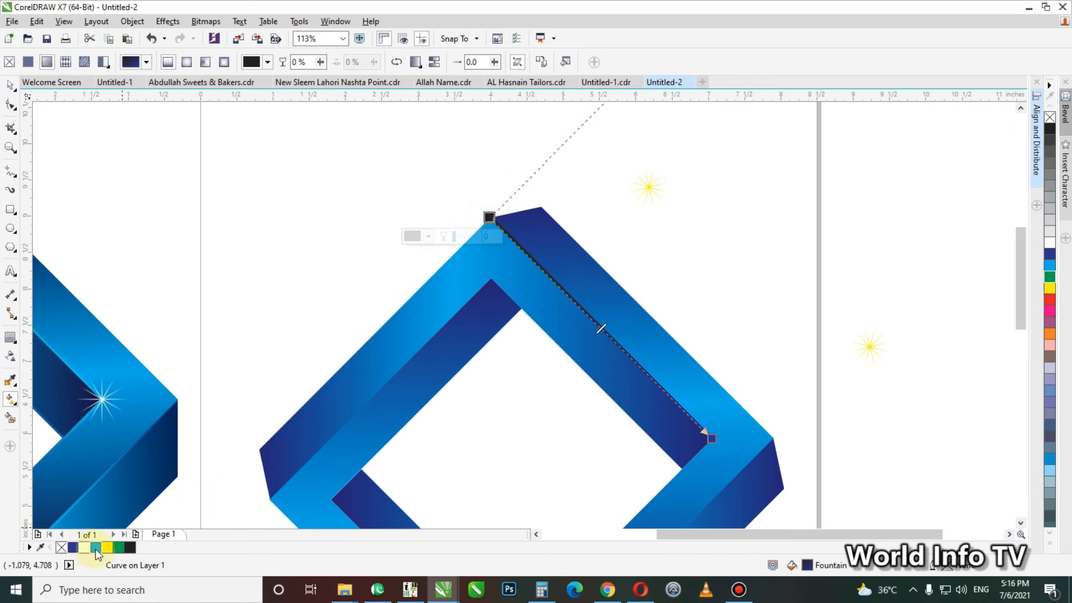
pyautogui.click(95, 547)
pyautogui.press('space')
pyautogui.click(766, 289)
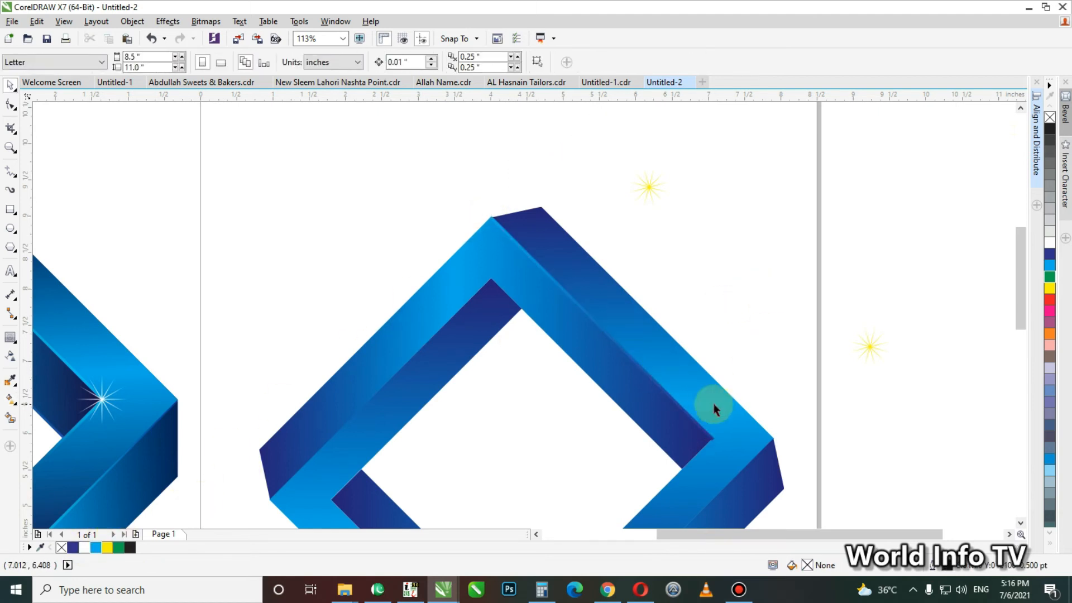
# - Draw a straight line along the lower-right edge of the central opening, from the right inner corner to the opening's bottom corner
pyautogui.scroll(-2, 709, 373)
pyautogui.press('F2')
pyautogui.moveTo(472, 304); pyautogui.dragTo(751, 516)
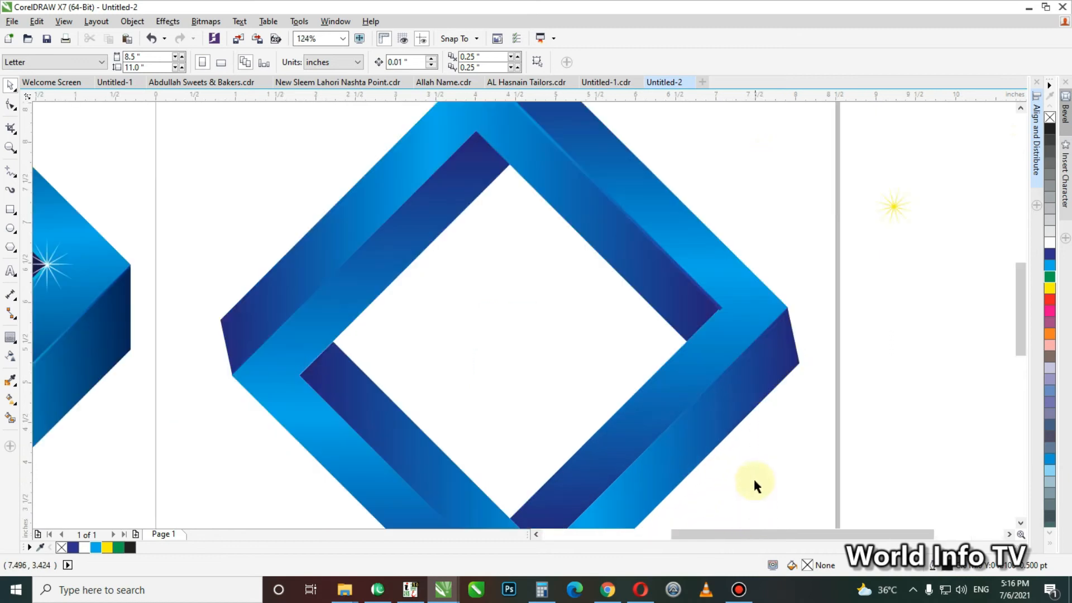
pyautogui.press('F5')
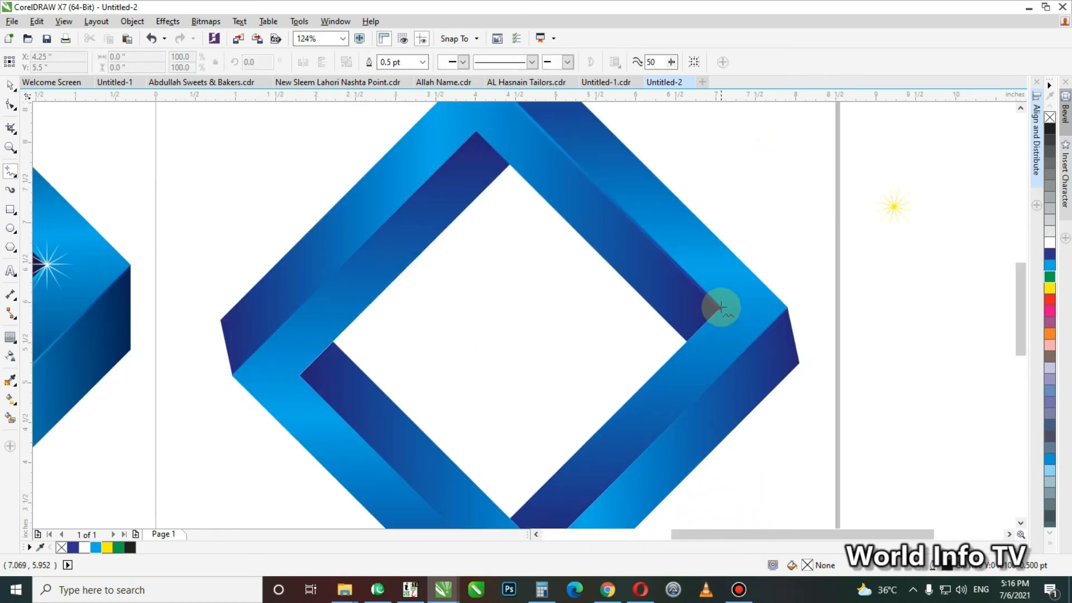
pyautogui.click(717, 314)
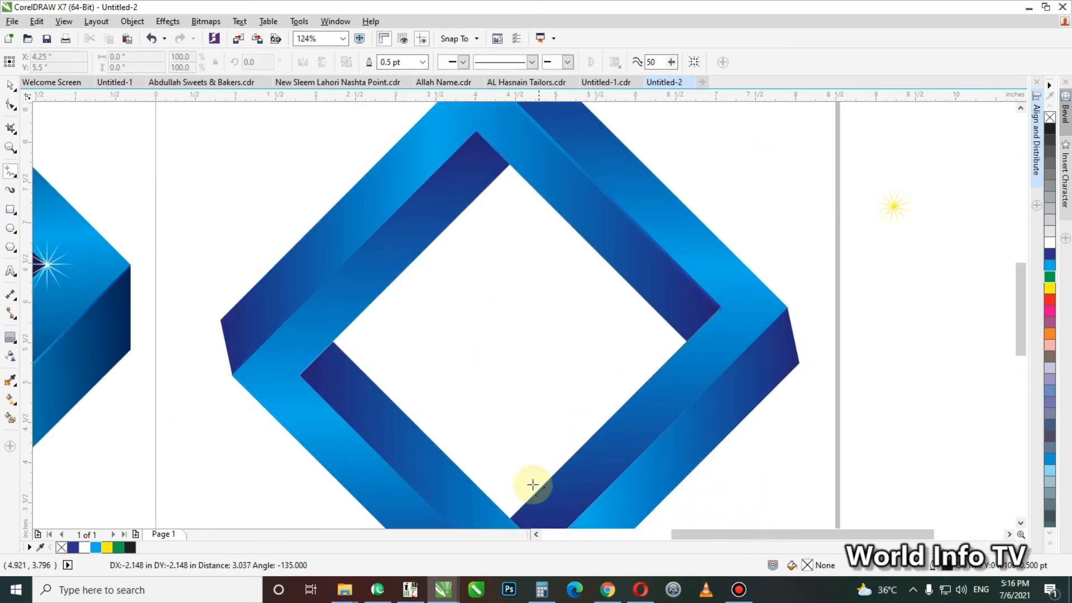
pyautogui.click(506, 518)
# - Set the new line's outline width to 3 pt and convert its outline to an object
pyautogui.press('space')
pyautogui.press('F12')
pyautogui.write('3')
pyautogui.press('Return')
pyautogui.hotkey('ctrl', 'shift', 'q')
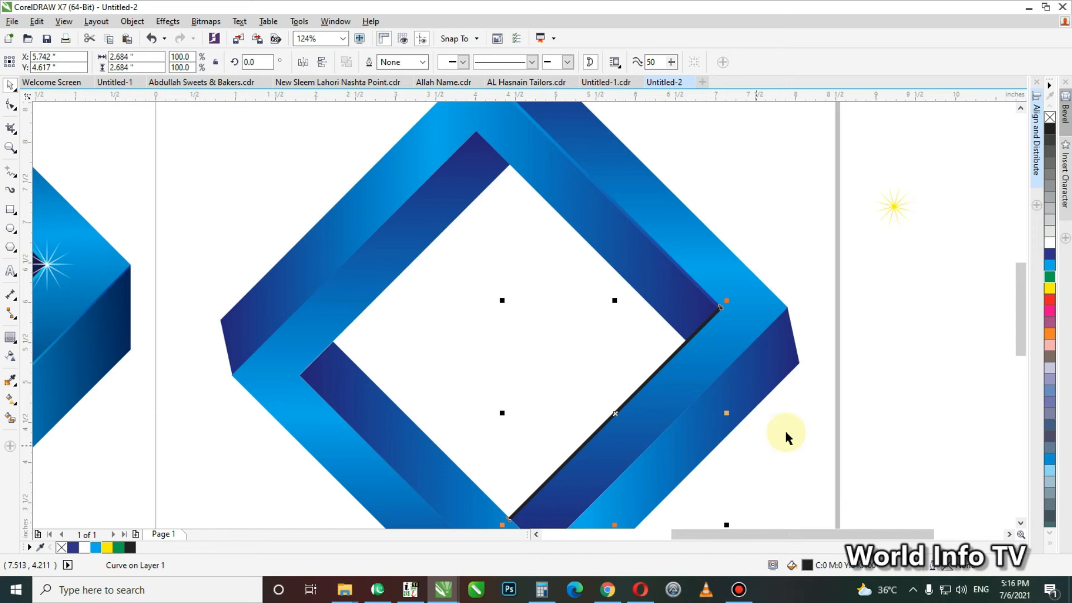
# - Copy the gradient fill of the finished upper-right highlight line onto the converted line along the opening's lower-right edge
pyautogui.hotkey('alt', 'e')
pyautogui.press('m')
pyautogui.press('Return')
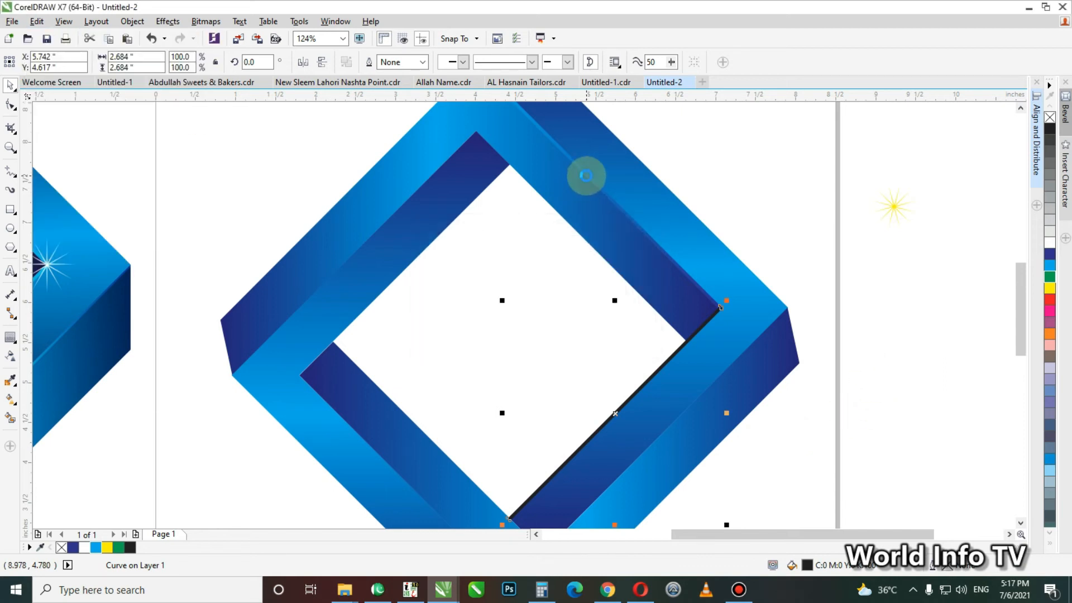
pyautogui.click(586, 176)
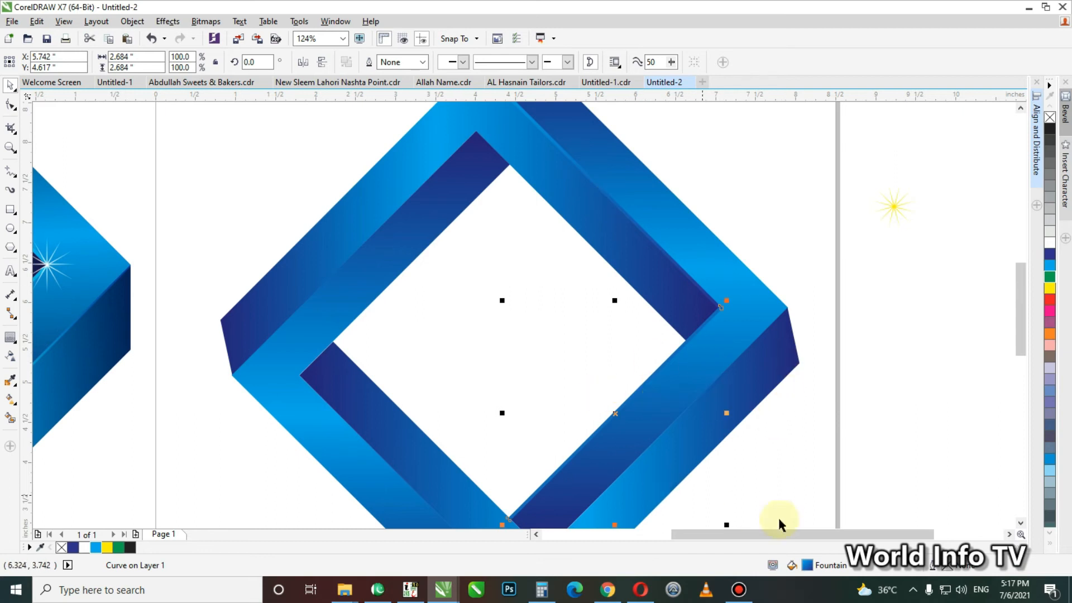
pyautogui.scroll(-1, 846, 530)
pyautogui.click(730, 425)
# - Draw two lines on the lower-left side: opening's edge to the bottom inner corner, and left inner corner to the frame's bottom corner
pyautogui.scroll(-1, 730, 424)
pyautogui.press('F2')
pyautogui.moveTo(249, 171); pyautogui.dragTo(835, 511)
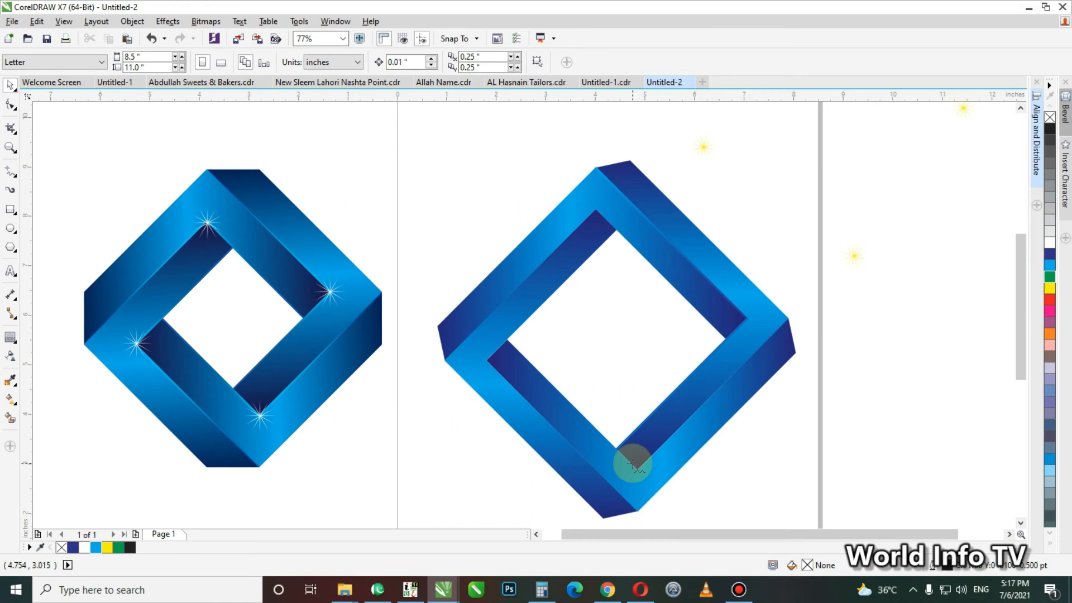
pyautogui.press('F5')
pyautogui.press('F2')
pyautogui.moveTo(450, 301); pyautogui.dragTo(636, 497)
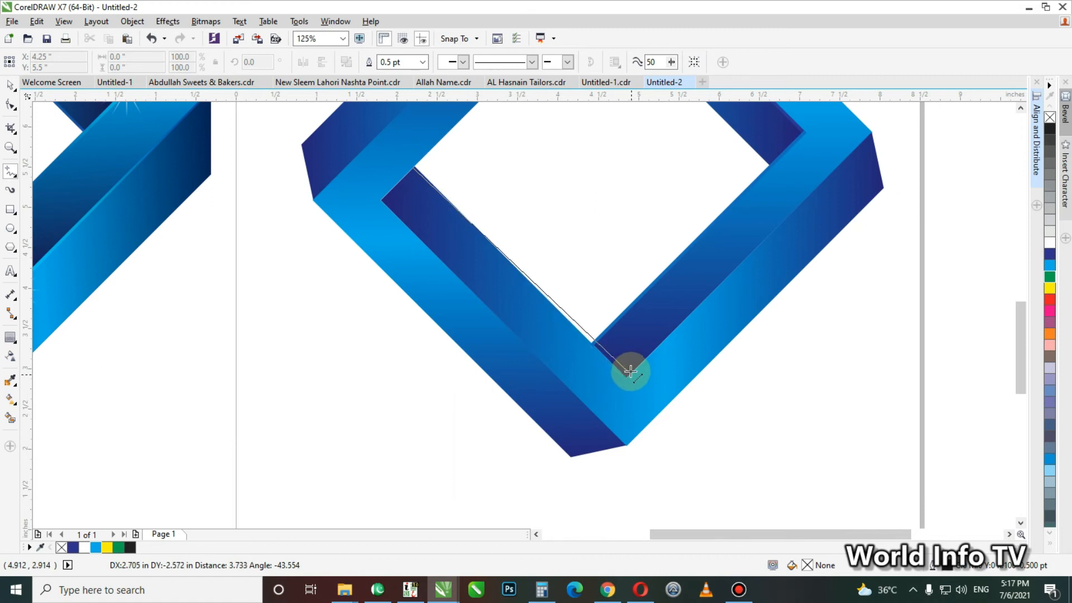
pyautogui.press('Escape')
pyautogui.click(415, 167)
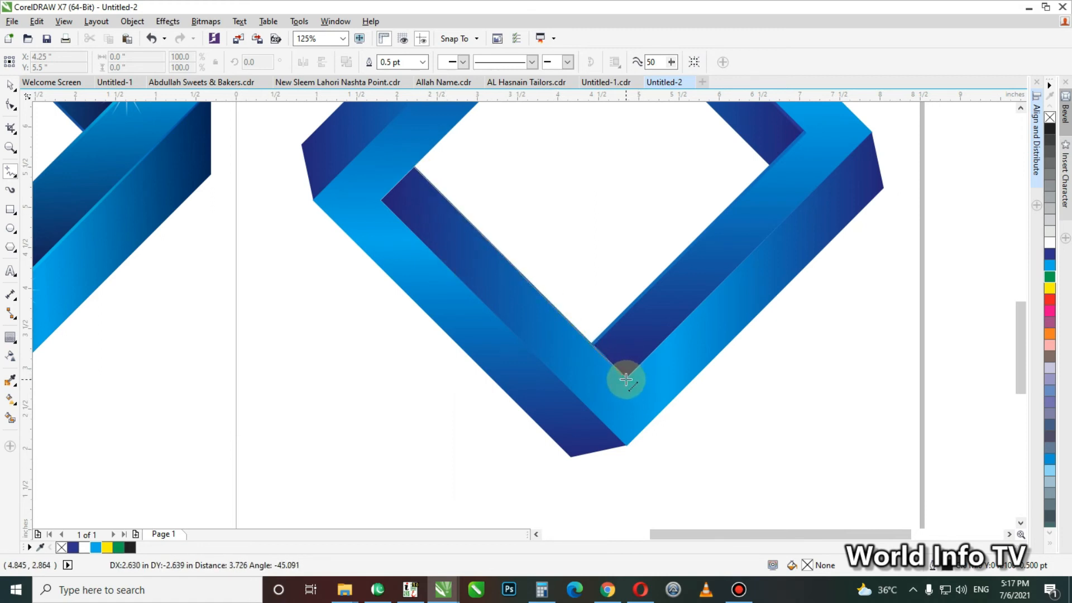
pyautogui.click(627, 378)
pyautogui.click(381, 202)
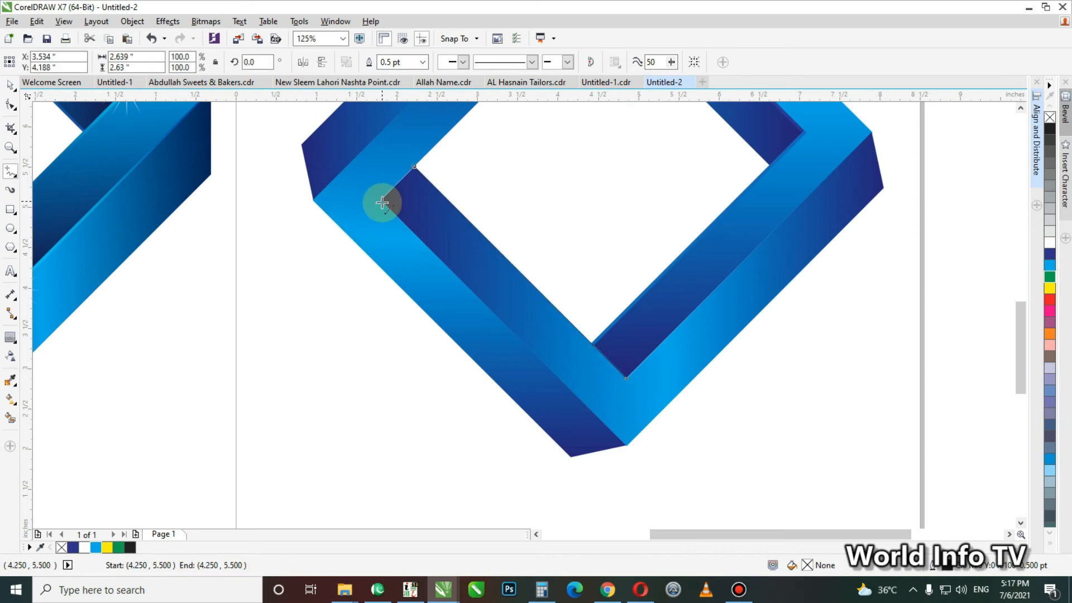
pyautogui.click(627, 446)
pyautogui.press('space')
# - Draw two lines on the upper-left side: top inner corner to the frame's left corner, and along the opening's edge to the left inner corner
pyautogui.scroll(-1, 567, 276)
pyautogui.press('F4')
pyautogui.press('F2')
pyautogui.moveTo(342, 201); pyautogui.dragTo(762, 510)
pyautogui.press('F5')
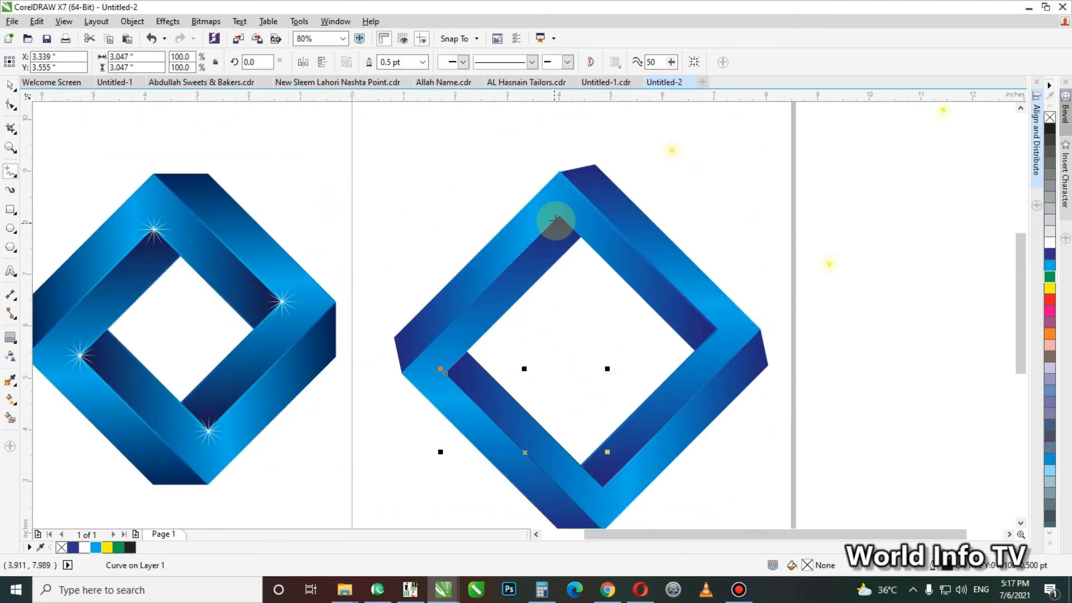
pyautogui.click(559, 218)
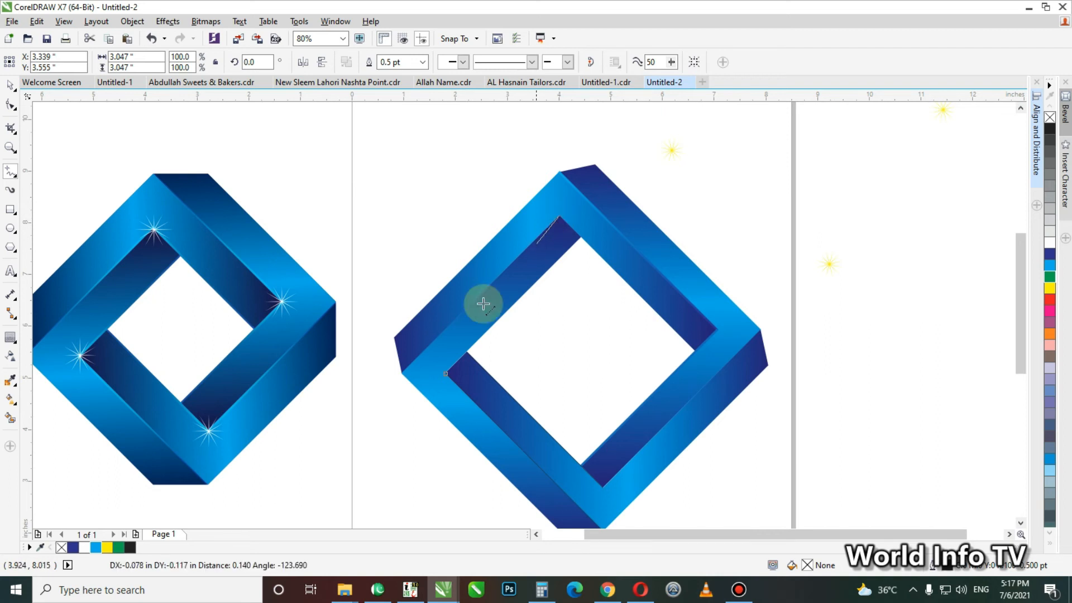
pyautogui.click(399, 375)
pyautogui.click(580, 238)
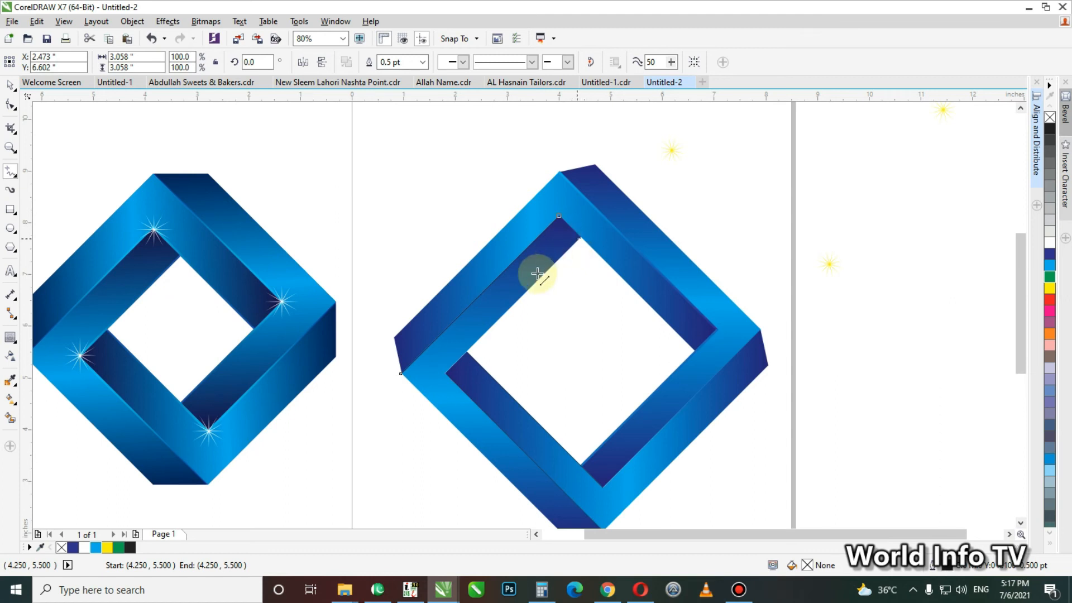
pyautogui.click(447, 373)
pyautogui.press('space')
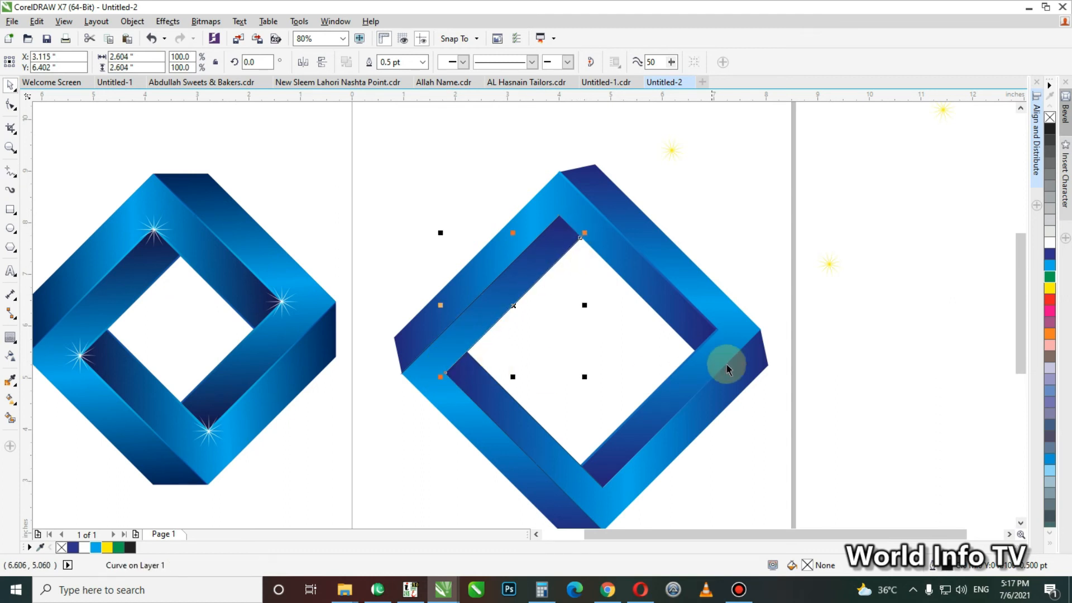
# - Draw a line from the bottom inner corner to the frame's right corner and set its outline width to 3 pt
pyautogui.press('space')
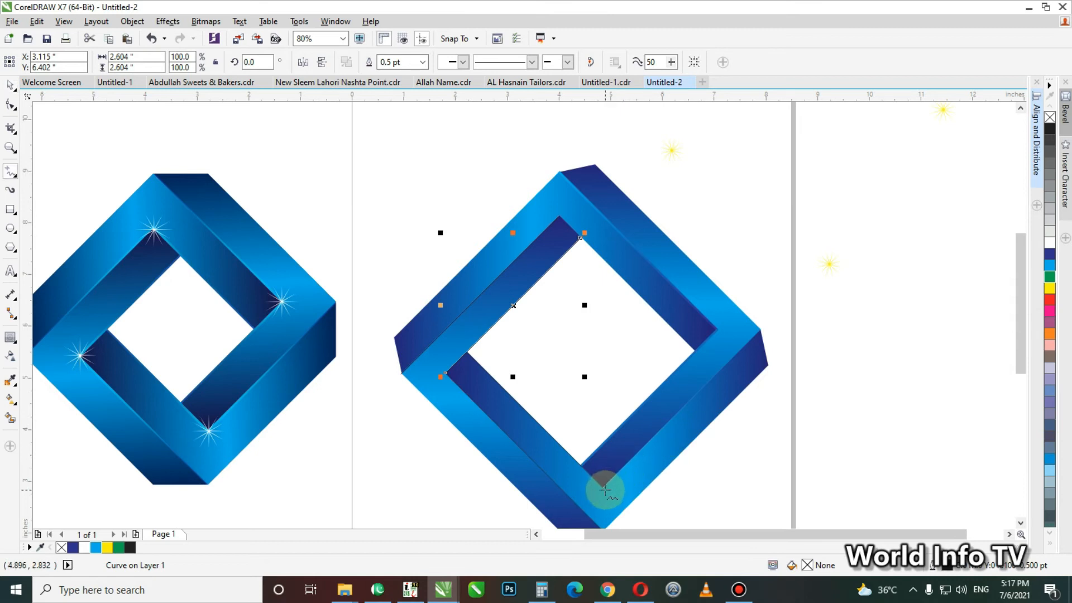
pyautogui.click(604, 488)
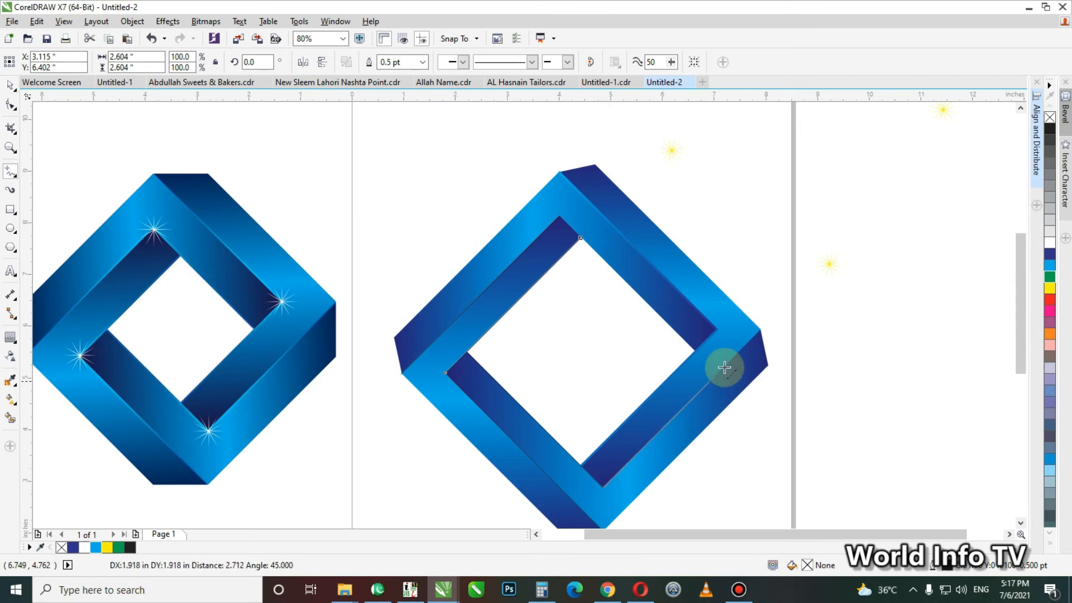
pyautogui.click(758, 329)
pyautogui.press('space')
pyautogui.press('F2')
pyautogui.moveTo(347, 251); pyautogui.dragTo(861, 544)
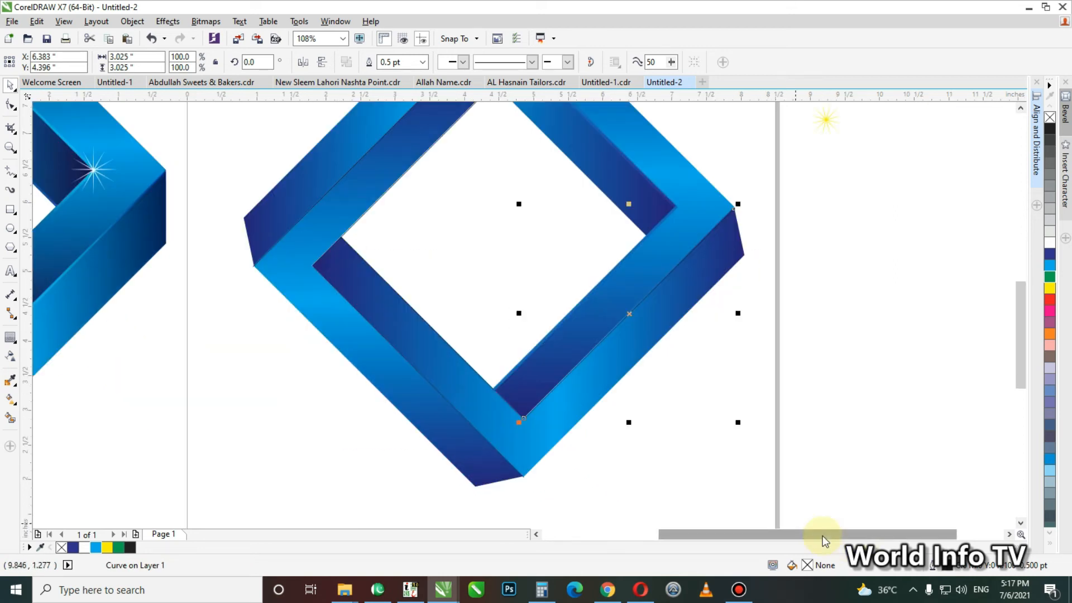
pyautogui.press('F12')
pyautogui.write('3')
pyautogui.press('Return')
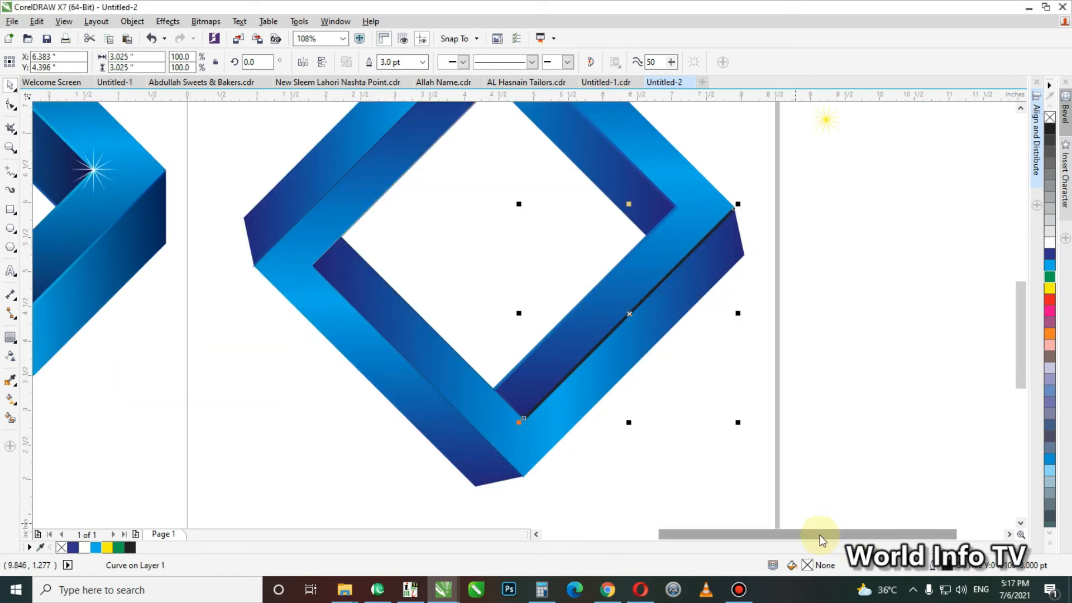
pyautogui.press('F12')
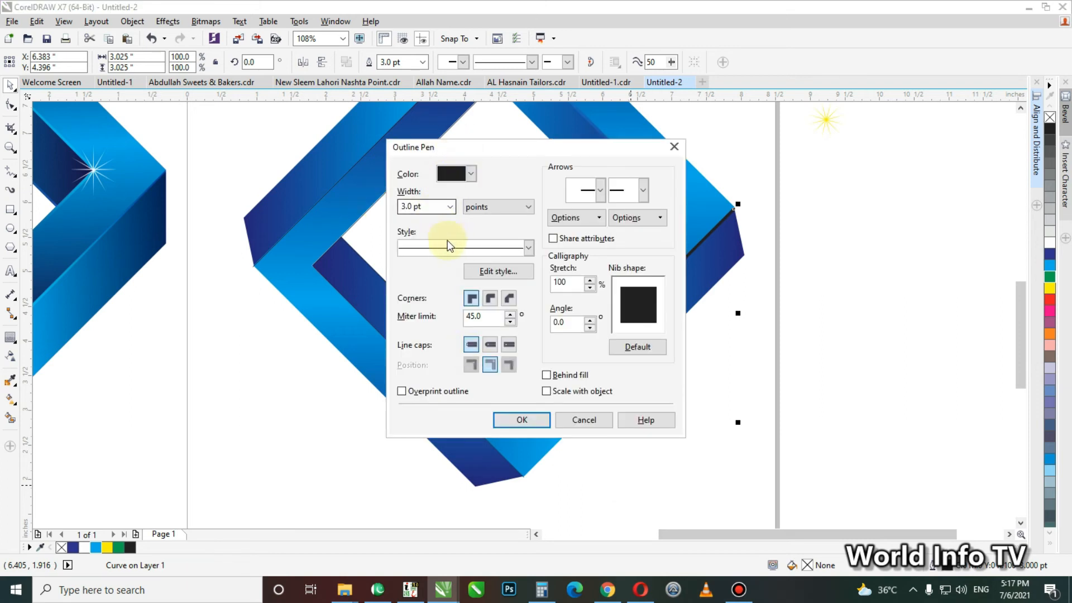
pyautogui.click(525, 419)
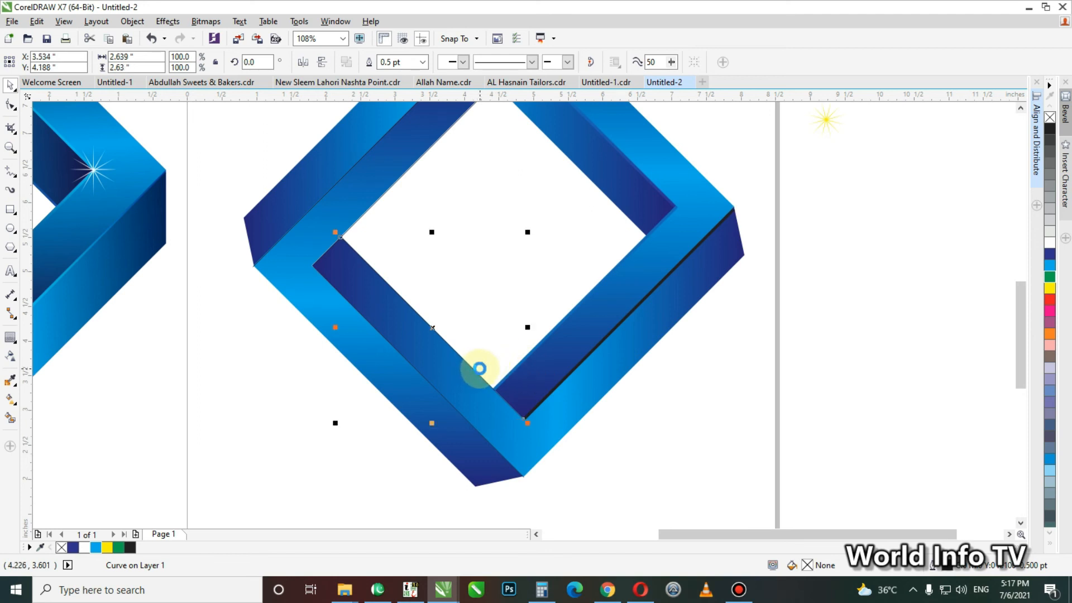
pyautogui.hotkey('ctrl', 'z')
pyautogui.moveTo(516, 412); pyautogui.dragTo(493, 403)
pyautogui.hotkey('ctrl', 'z')
# - Set the outline width of the remaining thin lines on the left side of the frame to 3 pt
pyautogui.press('F12')
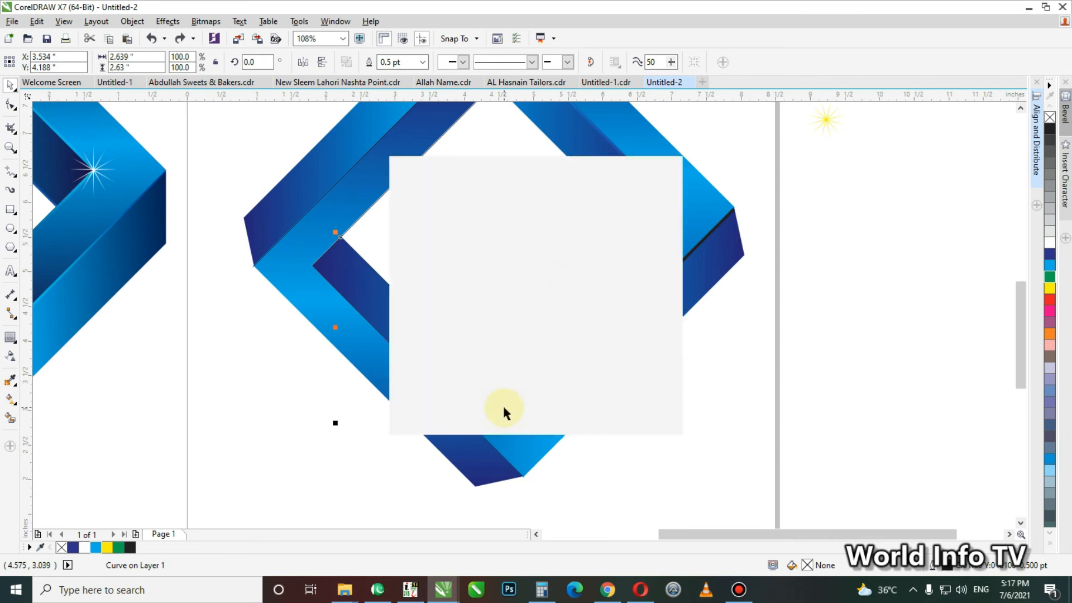
pyautogui.write('3')
pyautogui.press('Return')
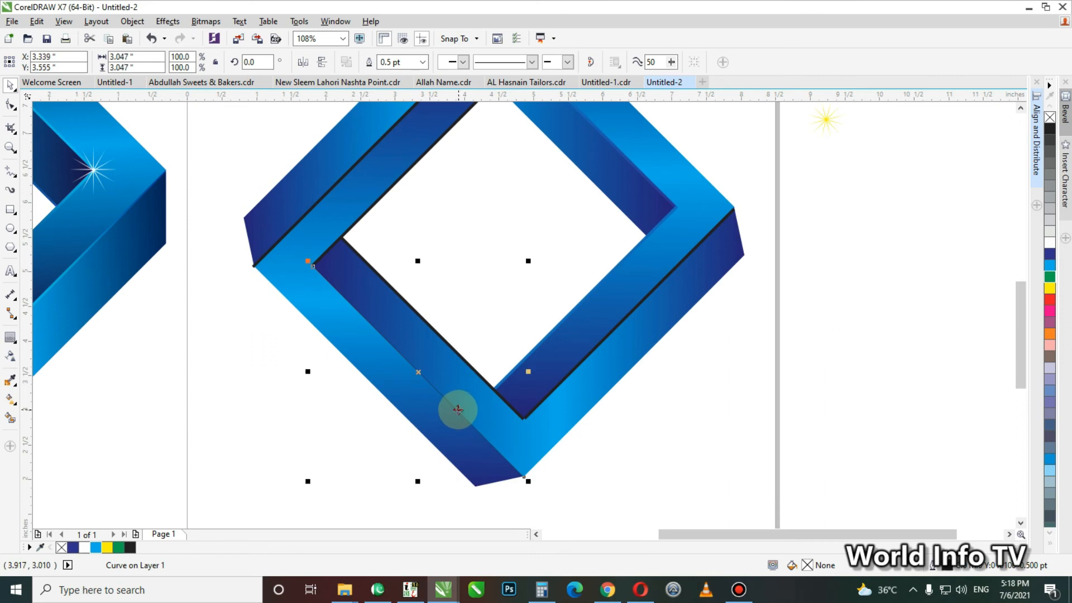
pyautogui.click(259, 319)
# - Convert the outlines of the five black 3 pt lines on the frame to objects
pyautogui.press('F4')
pyautogui.press('F2')
pyautogui.moveTo(169, 249); pyautogui.dragTo(817, 526)
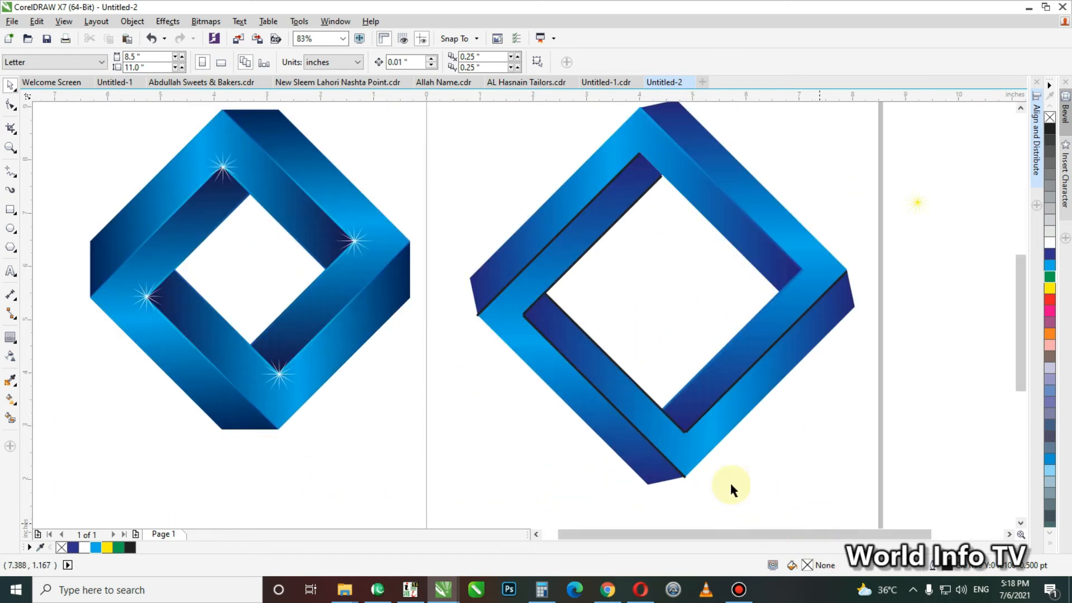
pyautogui.click(537, 304)
pyautogui.click(560, 307)
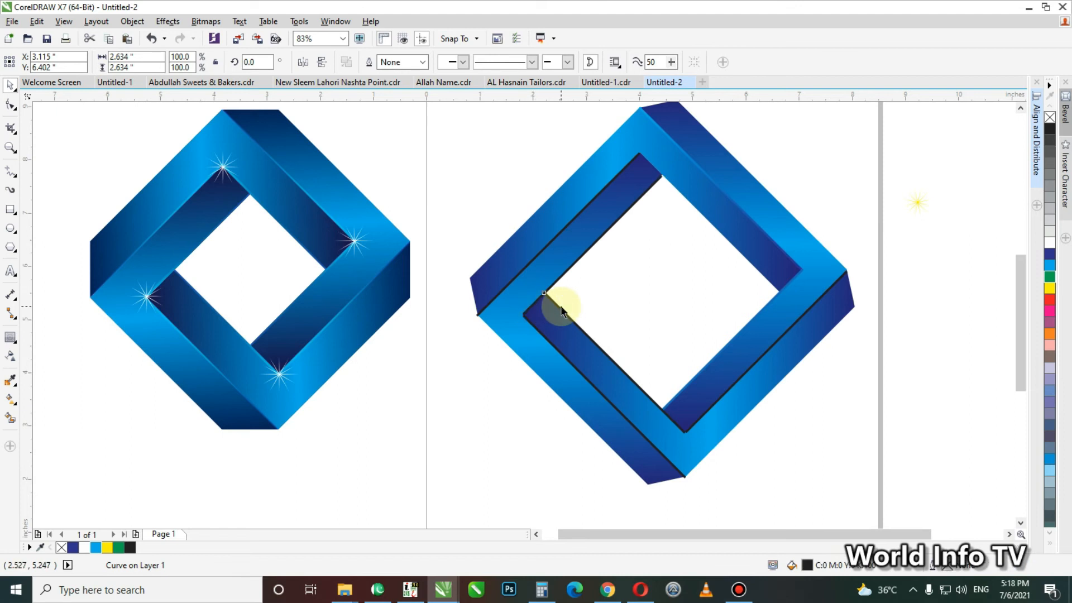
pyautogui.click(530, 323)
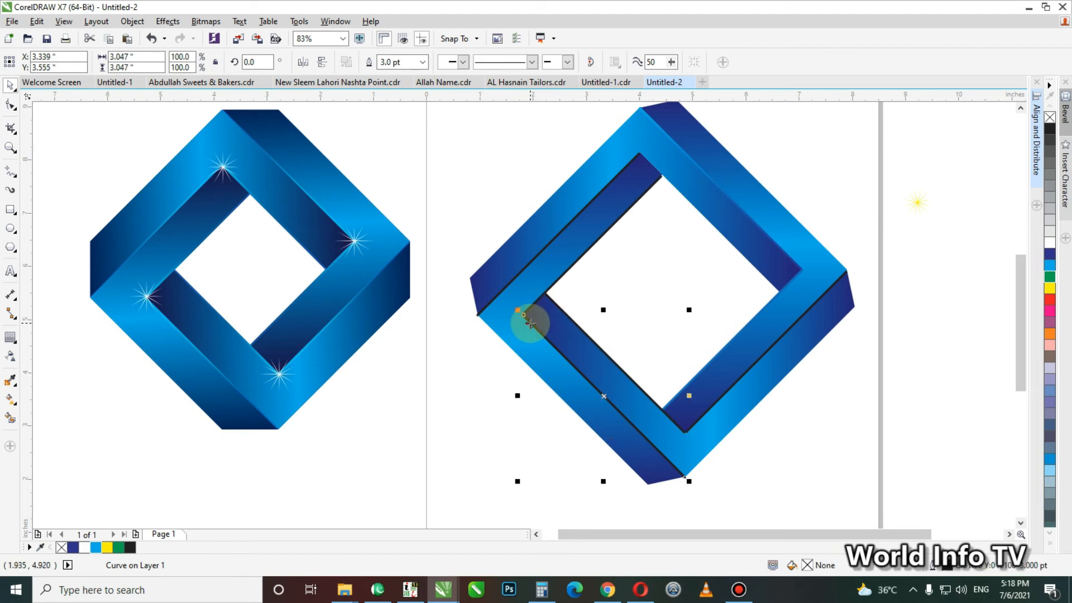
pyautogui.click(483, 310)
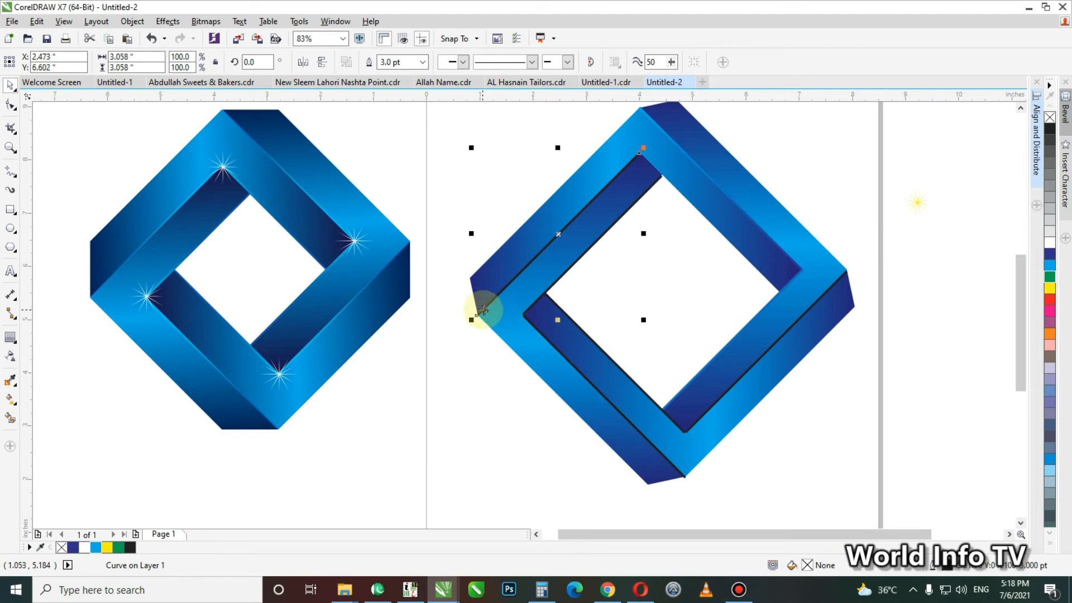
pyautogui.click(724, 393)
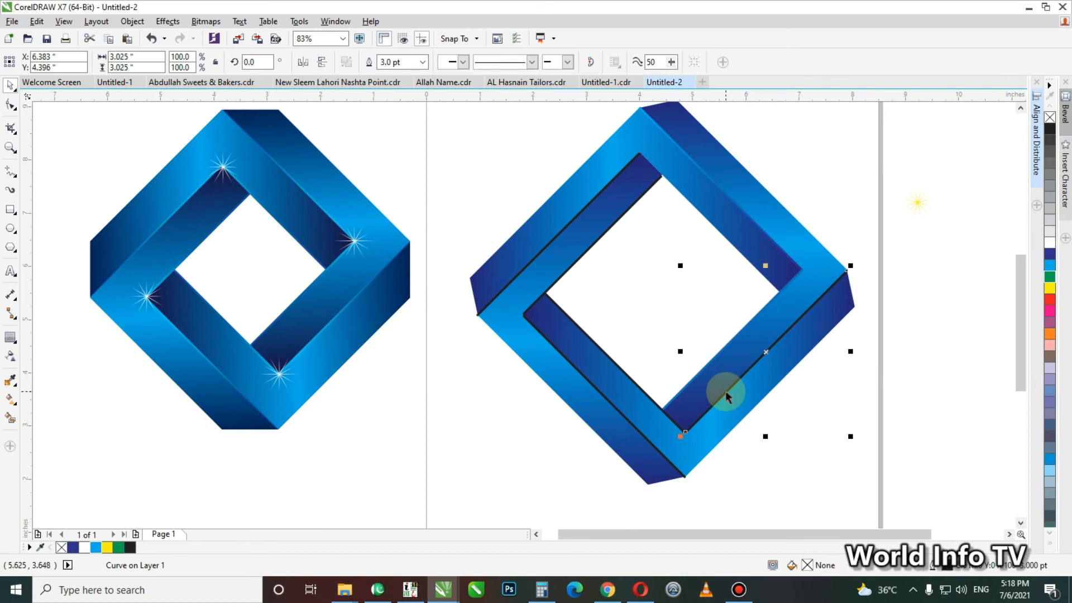
pyautogui.hotkey('ctrl', 'shift', 'q')
# - Copy the gradient fill of the finished upper-right highlight line onto the converted line between the two lower-right bands
pyautogui.hotkey('alt', 'e')
pyautogui.press('m')
pyautogui.press('Return')
pyautogui.click(701, 171)
# - Apply the same gradient fill to the remaining black highlight lines on the left side of the frame
pyautogui.click(644, 200)
pyautogui.click(579, 212)
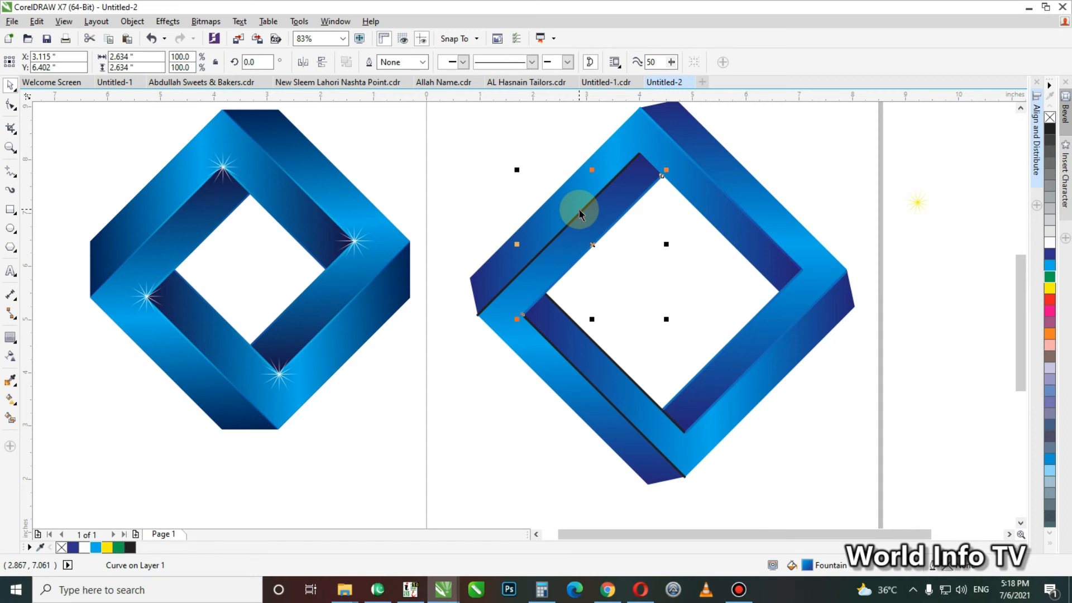
pyautogui.click(582, 210)
pyautogui.hotkey('ctrl', 'r')
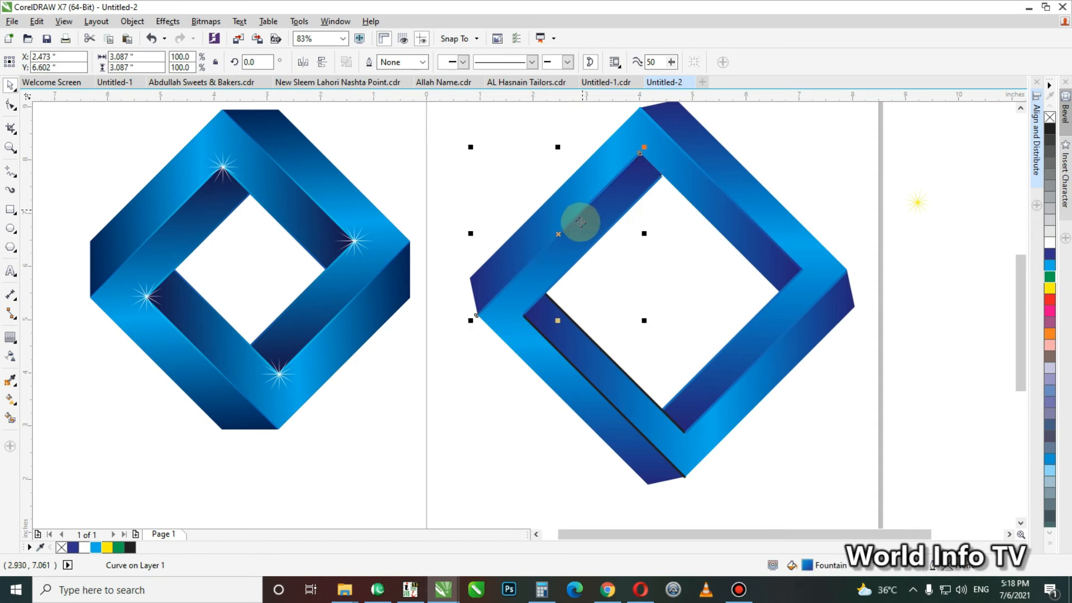
pyautogui.click(568, 359)
pyautogui.hotkey('ctrl', 'r')
pyautogui.click(585, 330)
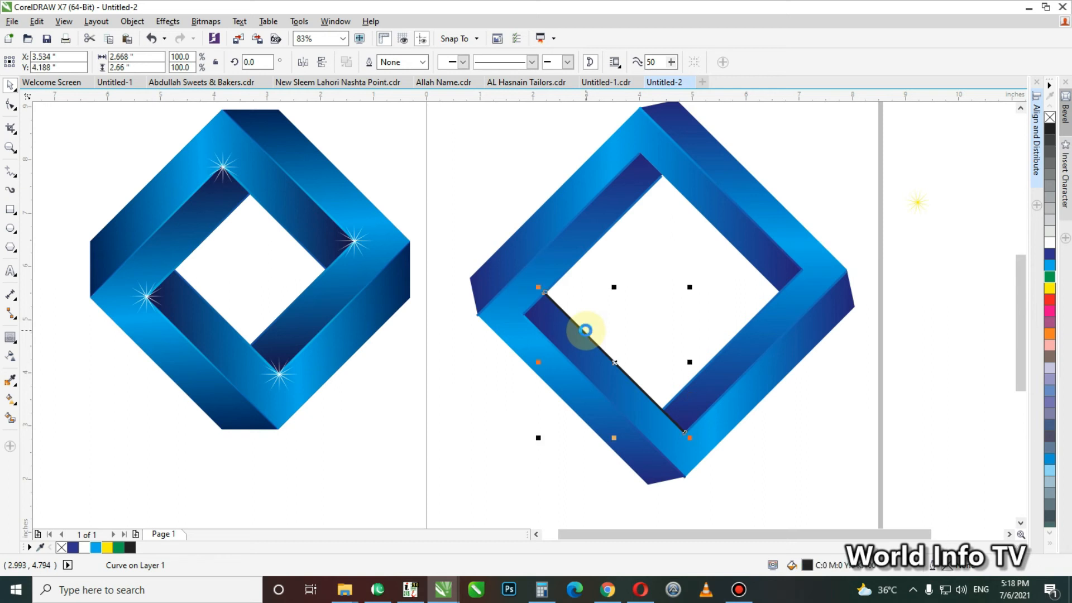
pyautogui.click(684, 317)
# - Reshape the lower end of the outer lower-left highlight line to fit flush with the frame's bottom corner
pyautogui.moveTo(610, 432); pyautogui.dragTo(715, 485)
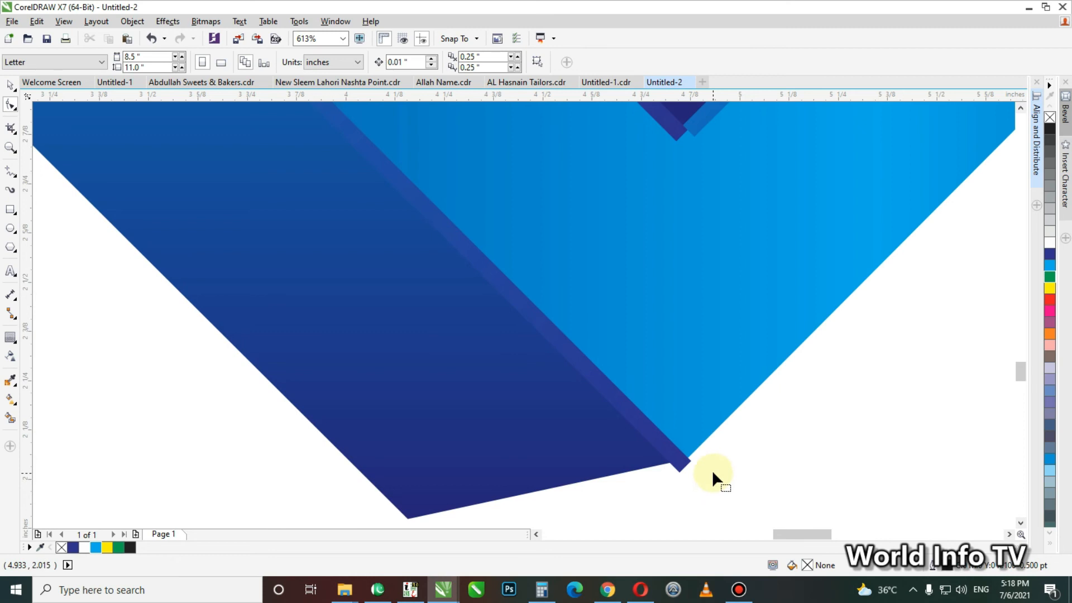
pyautogui.click(434, 295)
pyautogui.scroll(2, 682, 413)
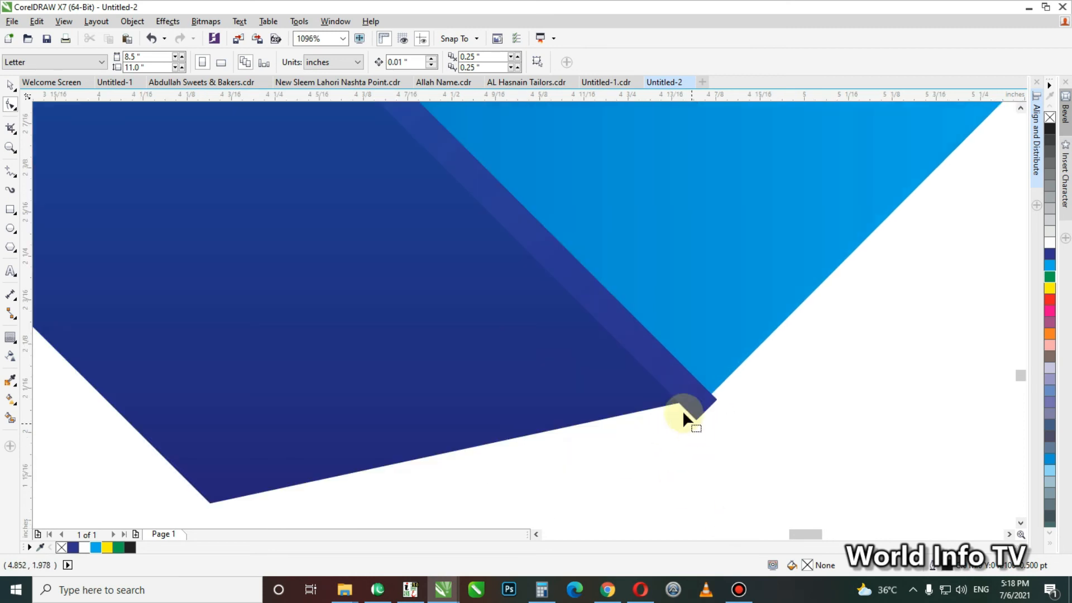
pyautogui.moveTo(716, 397); pyautogui.dragTo(696, 402)
pyautogui.press('space')
pyautogui.press('space')
pyautogui.press('space')
pyautogui.scroll(-10, 749, 410)
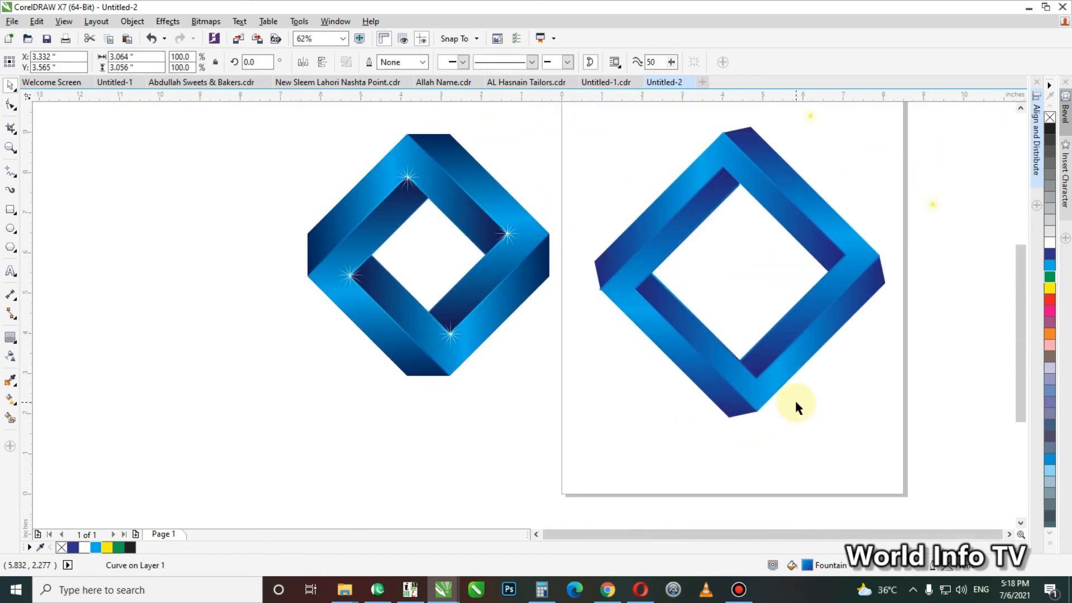
# - Reshape the upper end of the lower-right highlight line to fit flush with the frame's right corner
pyautogui.press('Escape')
pyautogui.moveTo(597, 169); pyautogui.dragTo(921, 378)
pyautogui.press('F2')
pyautogui.moveTo(731, 228); pyautogui.dragTo(791, 323)
pyautogui.press('F10')
pyautogui.click(562, 352)
pyautogui.press('F2')
pyautogui.moveTo(474, 277); pyautogui.dragTo(714, 400)
pyautogui.press('space')
pyautogui.scroll(-2, 671, 352)
pyautogui.press('F2')
pyautogui.press('F10')
pyautogui.moveTo(510, 253); pyautogui.dragTo(503, 249)
pyautogui.press('space')
pyautogui.scroll(-5, 564, 290)
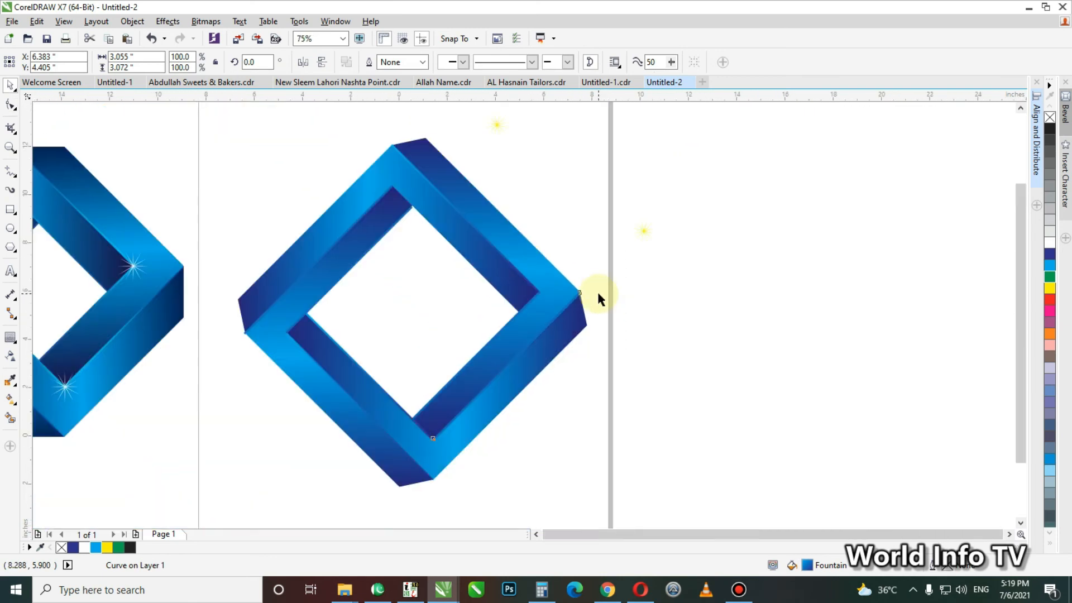
# - Adjust the end node of the upper-right highlight line to fit the band edge at the frame's top corner
pyautogui.scroll(-1, 597, 293)
pyautogui.press('F2')
pyautogui.moveTo(441, 189); pyautogui.dragTo(581, 330)
pyautogui.press('F2')
pyautogui.moveTo(456, 174); pyautogui.dragTo(537, 232)
pyautogui.press('F10')
pyautogui.moveTo(434, 230); pyautogui.dragTo(447, 227)
pyautogui.press('space')
pyautogui.scroll(-4, 469, 239)
# - Adjust the lower end of the outer upper-left highlight line to fit flush with the frame's left corner
pyautogui.press('F2')
pyautogui.moveTo(337, 301); pyautogui.dragTo(443, 383)
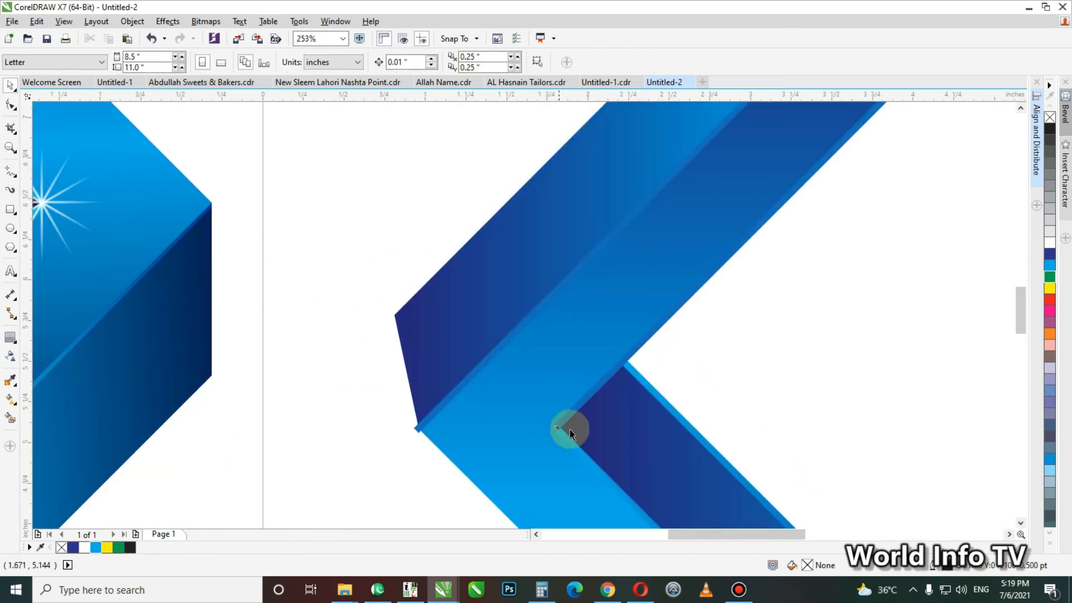
pyautogui.click(392, 355)
pyautogui.press('F10')
pyautogui.moveTo(398, 454)
pyautogui.mouseDown()
pyautogui.moveTo(404, 436)
pyautogui.moveTo(389, 437)
pyautogui.mouseUp()
# - Reshape the lower end of the inner upper-left highlight line to fit the left inner corner of the frame
pyautogui.click(866, 425)
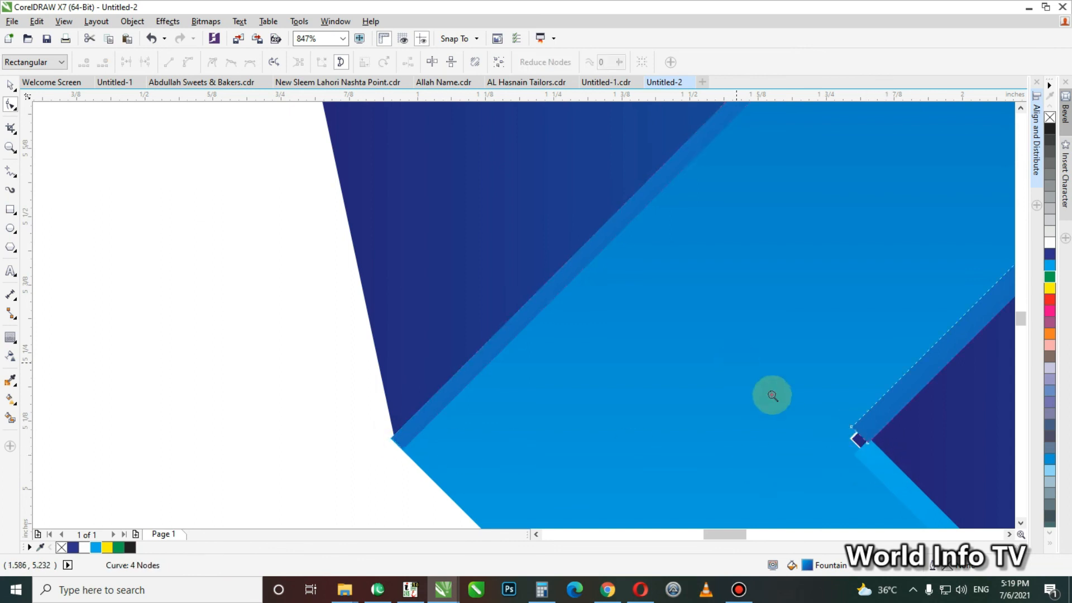
pyautogui.scroll(2, 599, 357)
pyautogui.moveTo(500, 238); pyautogui.dragTo(510, 307)
pyautogui.press('space')
pyautogui.scroll(-4, 622, 289)
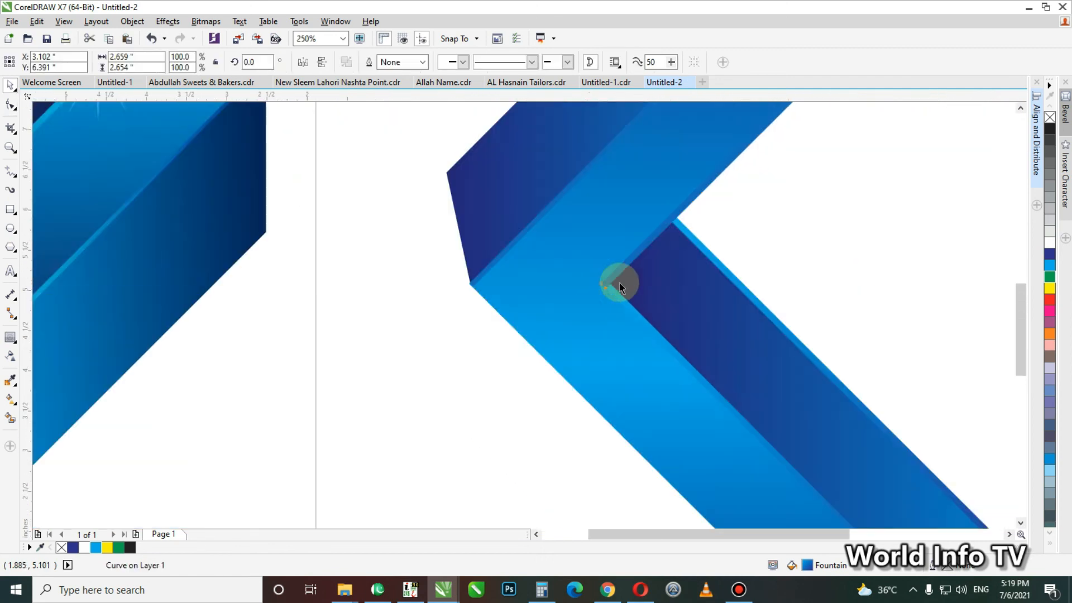
pyautogui.click(552, 368)
pyautogui.scroll(-1, 664, 336)
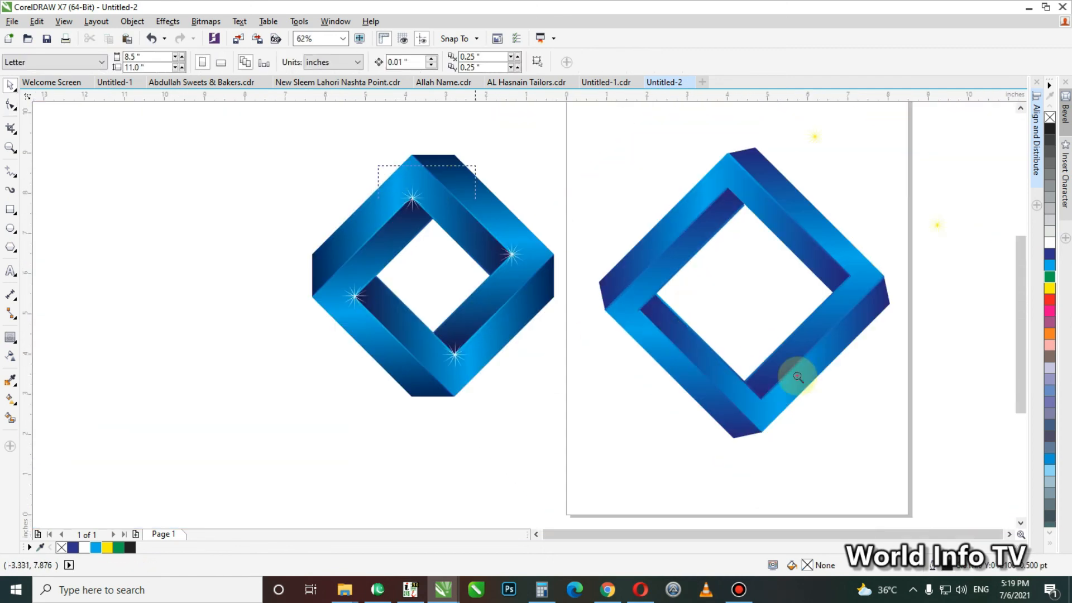
# - Move the lower end node of the lower-right highlight line to close the join at the bottom inner corner
pyautogui.scroll(1, 926, 447)
pyautogui.press('F2')
pyautogui.moveTo(581, 396); pyautogui.dragTo(682, 459)
pyautogui.press('F2')
pyautogui.moveTo(569, 446); pyautogui.dragTo(722, 499)
pyautogui.press('F10')
pyautogui.click(611, 350)
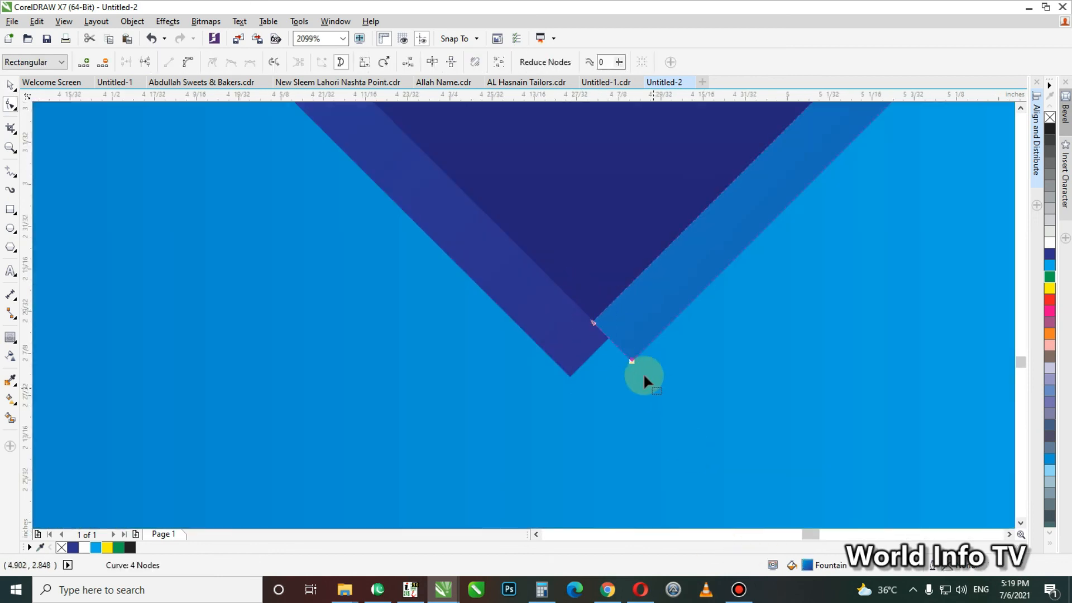
pyautogui.moveTo(631, 360); pyautogui.dragTo(587, 394)
pyautogui.press('space')
pyautogui.press('F4')
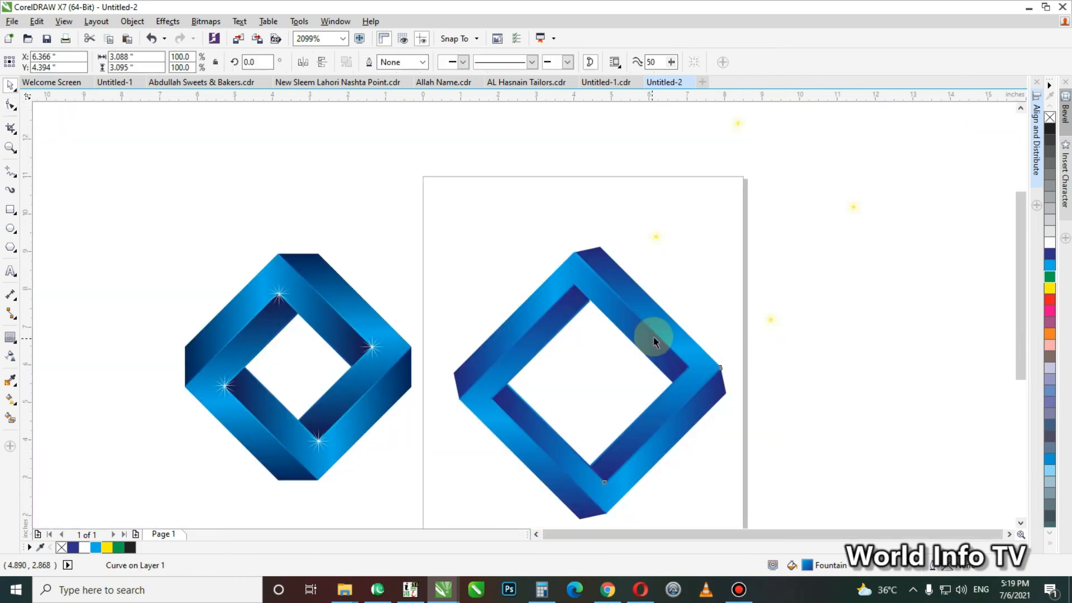
# - Move the four yellow starbursts together onto the new frame's inner corners and recolour them white
pyautogui.click(778, 332)
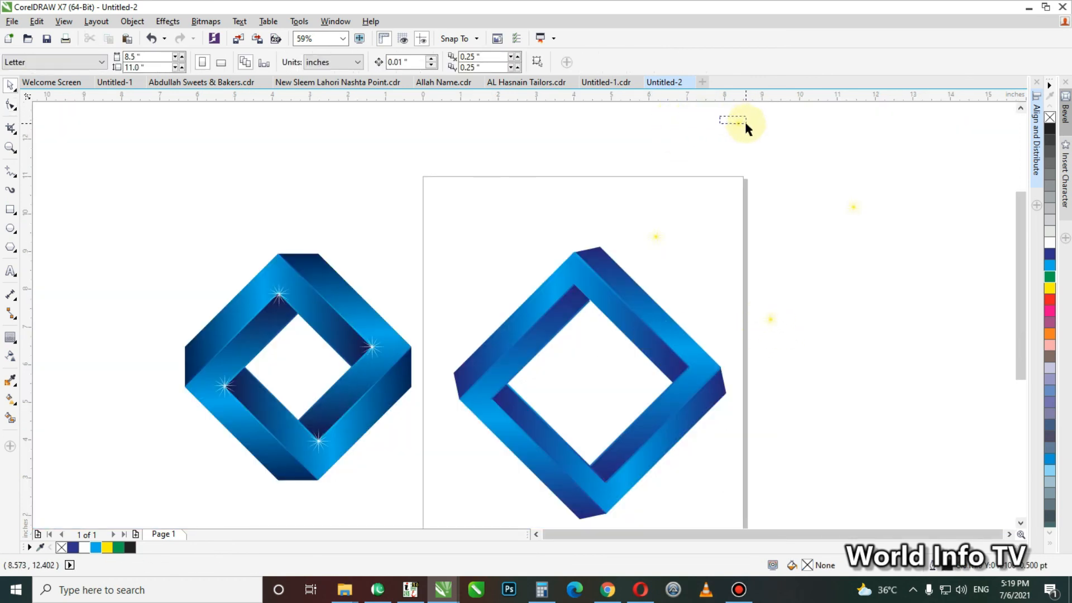
pyautogui.moveTo(746, 124); pyautogui.dragTo(747, 124)
pyautogui.keyDown('shift'); pyautogui.click(656, 235); pyautogui.keyUp('shift')
pyautogui.keyDown('shift'); pyautogui.click(853, 206); pyautogui.keyUp('shift')
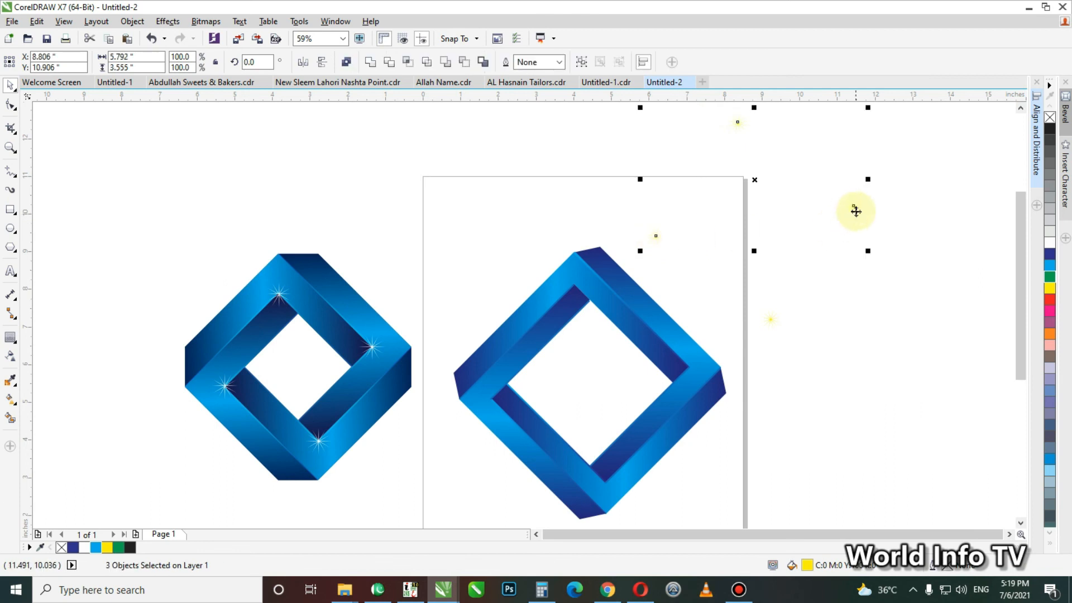
pyautogui.keyDown('shift'); pyautogui.click(770, 320); pyautogui.keyUp('shift')
pyautogui.moveTo(773, 316); pyautogui.dragTo(611, 475)
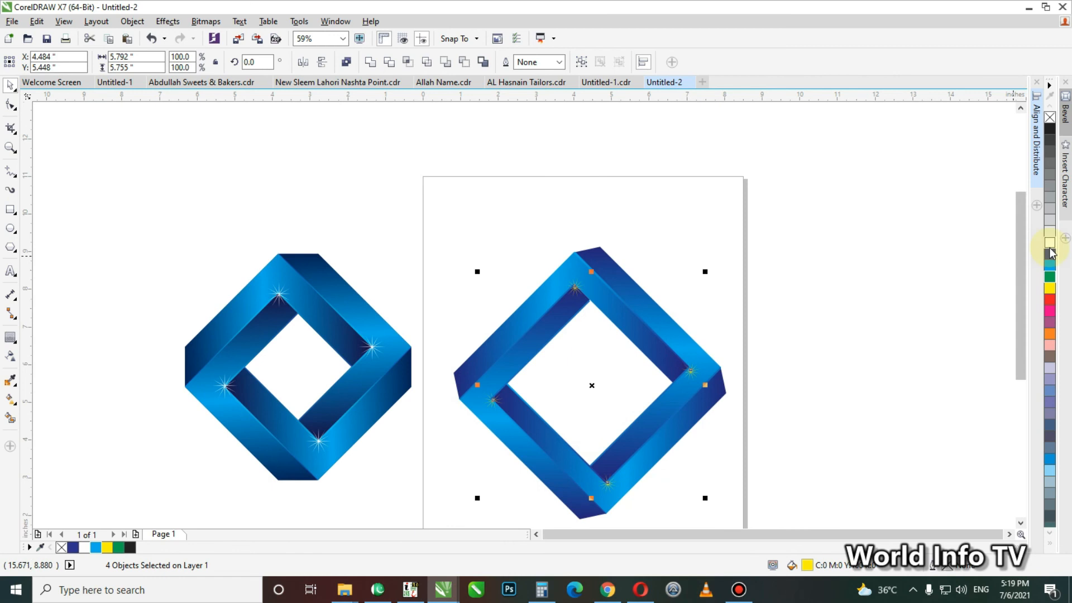
pyautogui.click(892, 362)
# - Fine-tune the starburst positions at the frame's right, top and left inner corners
pyautogui.scroll(2, 699, 401)
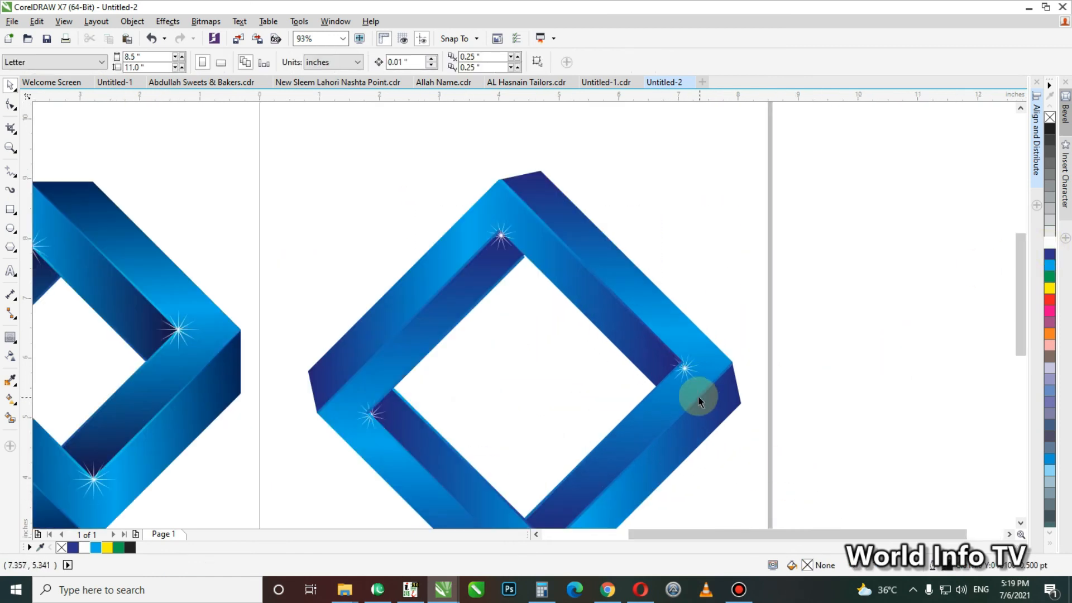
pyautogui.click(683, 364)
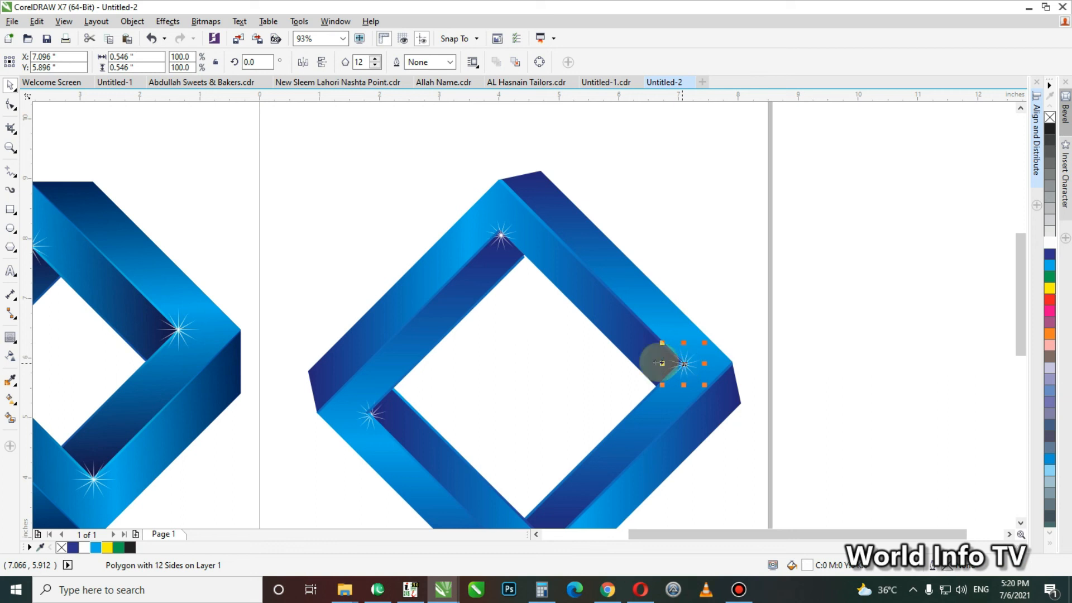
pyautogui.click(500, 237)
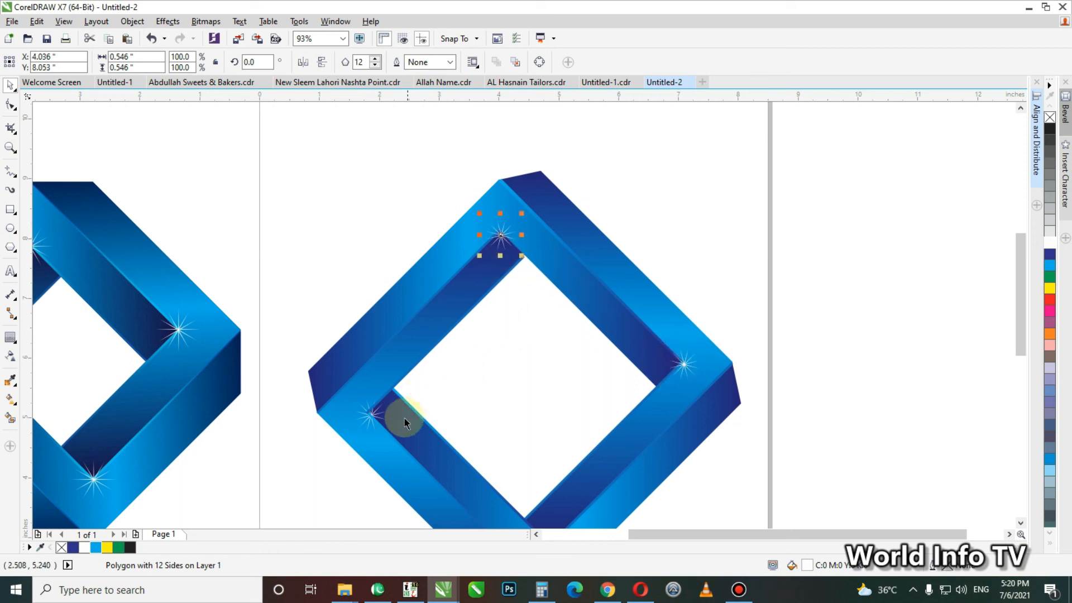
pyautogui.click(374, 417)
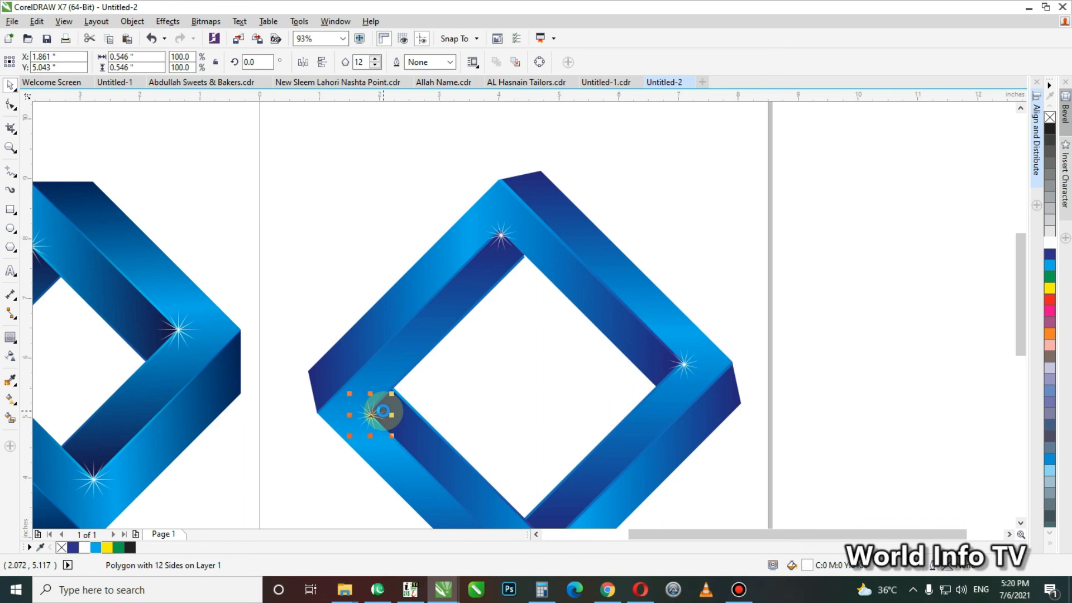
# - Centre the bottom starburst on the tip of the frame's bottom inner corner
pyautogui.press('F4')
pyautogui.press('F2')
pyautogui.moveTo(542, 310); pyautogui.dragTo(807, 527)
pyautogui.press('F2')
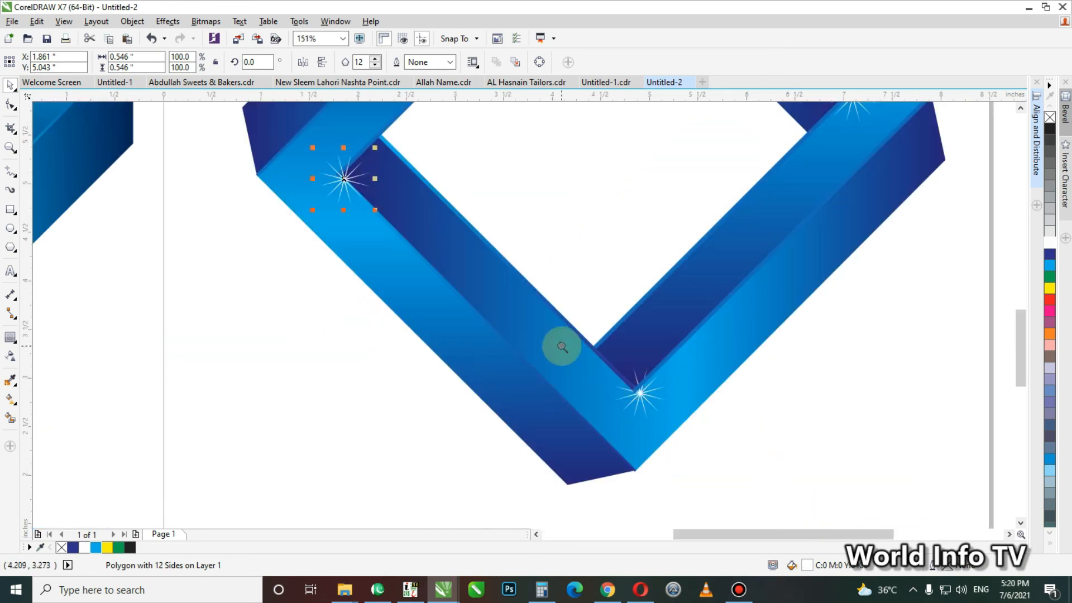
pyautogui.moveTo(562, 347); pyautogui.dragTo(668, 420)
pyautogui.moveTo(740, 376); pyautogui.dragTo(712, 363)
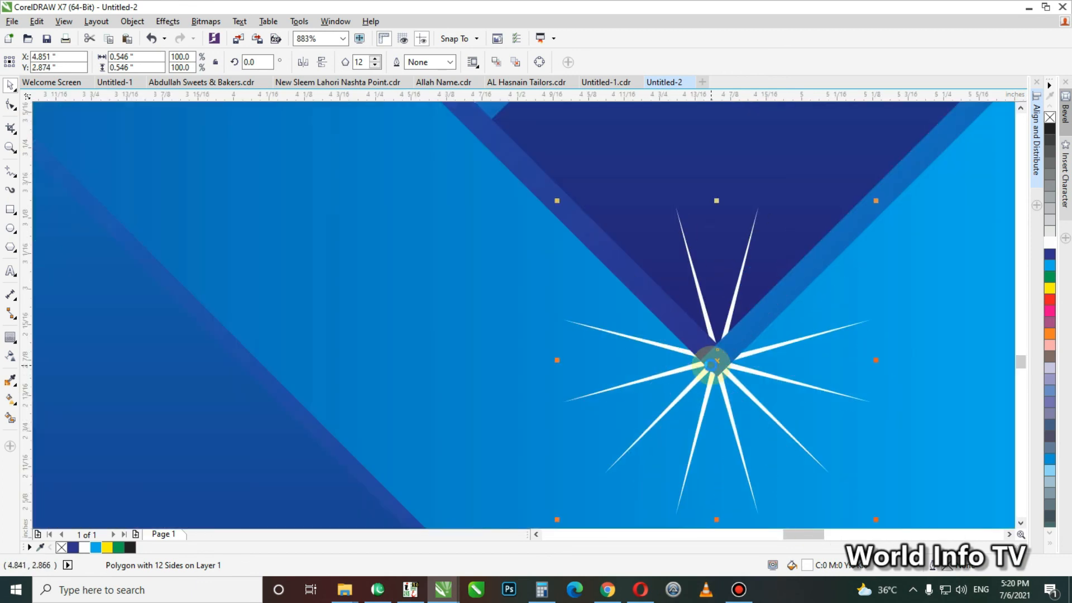
# - Centre the left starburst on the tip of the frame's left inner corner
pyautogui.press('F4')
pyautogui.press('F2')
pyautogui.moveTo(514, 291); pyautogui.dragTo(620, 388)
pyautogui.press('F2')
pyautogui.moveTo(472, 291); pyautogui.dragTo(609, 377)
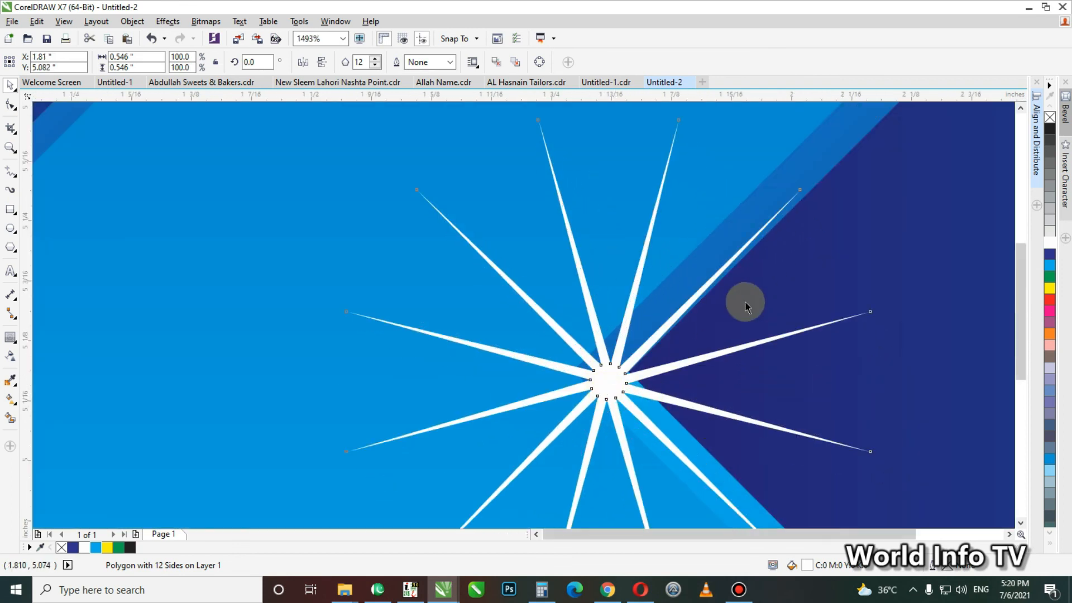
# - Centre the right and top starbursts on the tips of their inner corners
pyautogui.press('F4')
pyautogui.press('F2')
pyautogui.moveTo(648, 175); pyautogui.dragTo(920, 370)
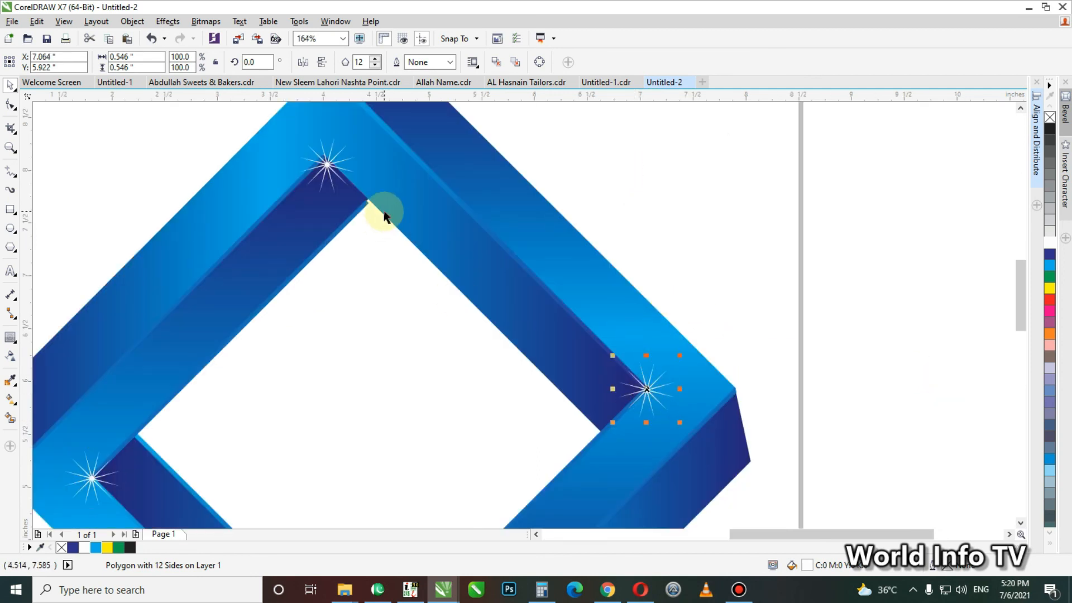
pyautogui.click(327, 165)
pyautogui.moveTo(327, 165); pyautogui.dragTo(326, 156)
pyautogui.click(663, 189)
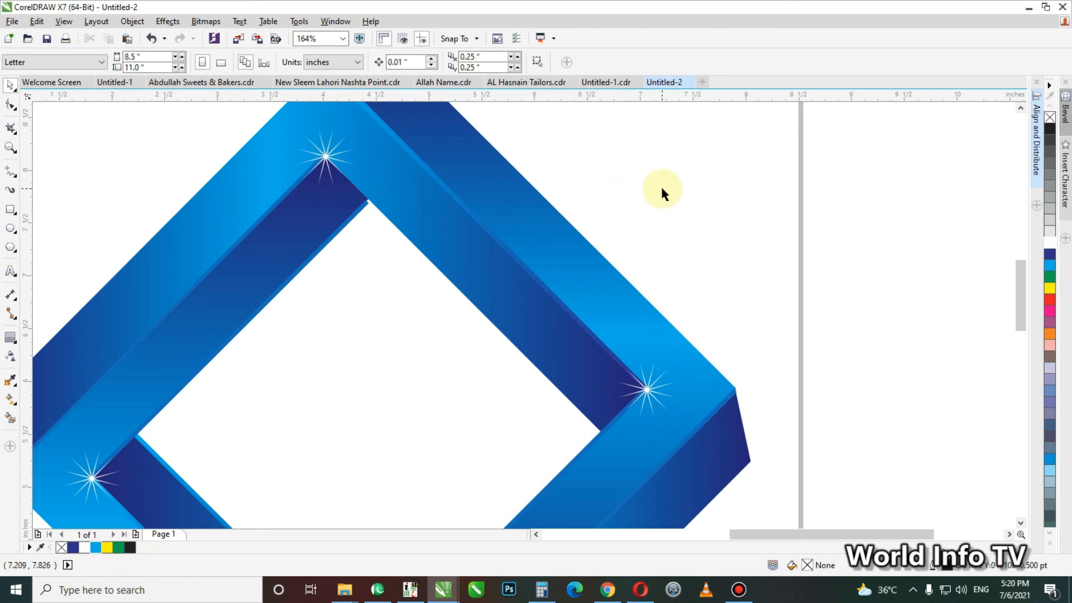
pyautogui.press('F4')
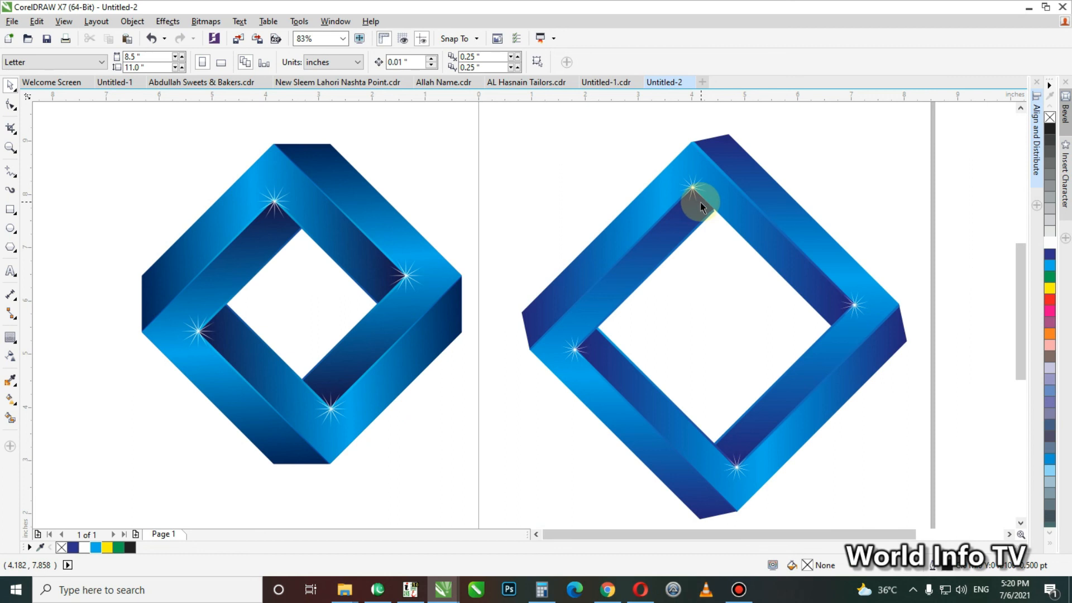
# - Reshape the upper end of the inner upper-left highlight line to close the white gap near the top inner corner
pyautogui.press('F2')
pyautogui.moveTo(631, 168); pyautogui.dragTo(762, 247)
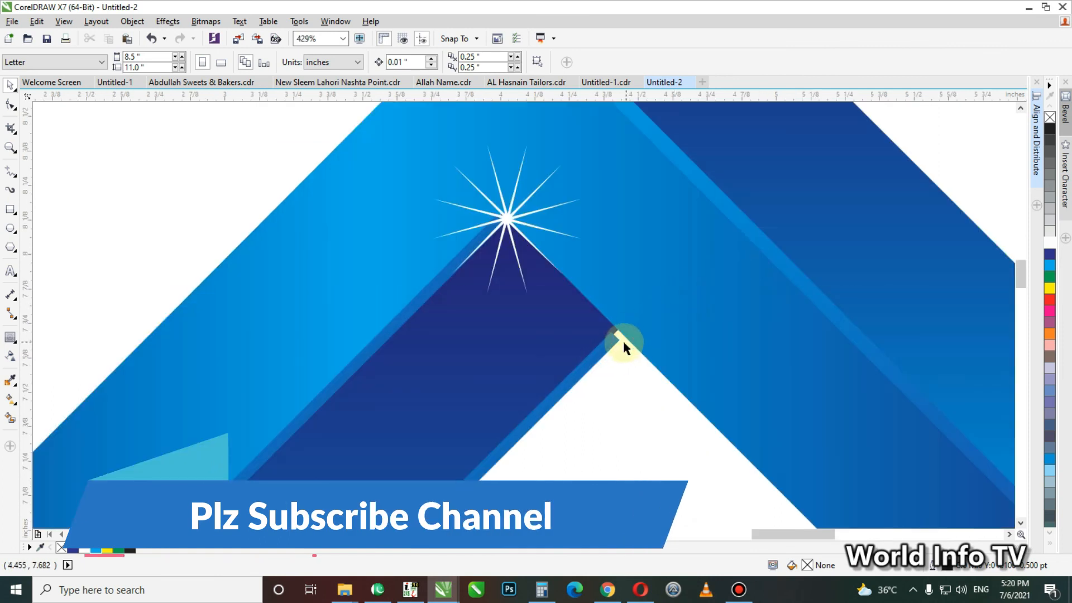
pyautogui.click(608, 337)
pyautogui.press('F10')
pyautogui.moveTo(591, 312); pyautogui.dragTo(623, 333)
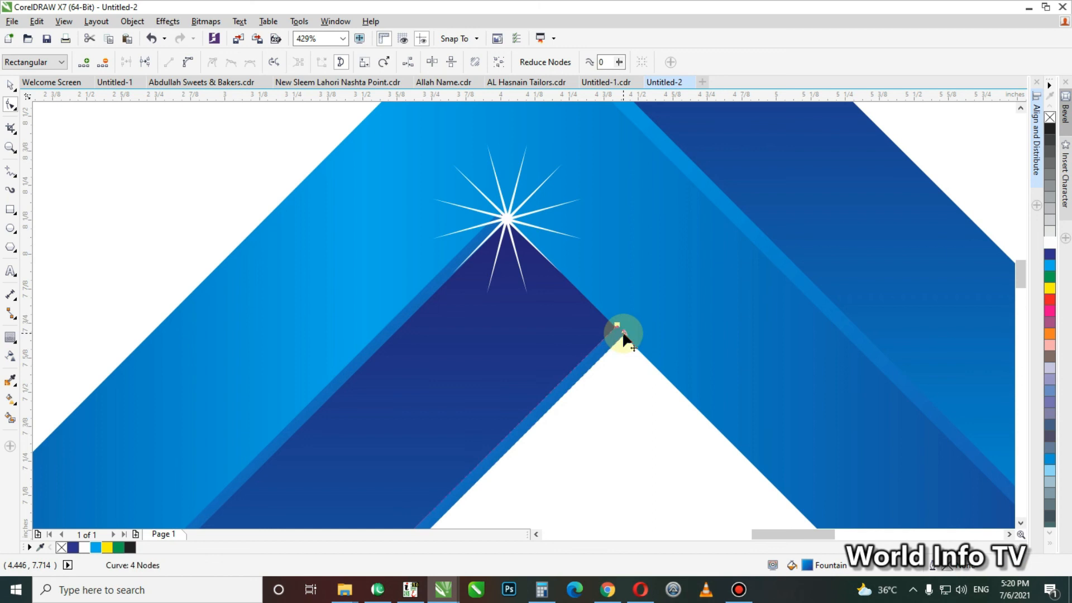
pyautogui.press('space')
pyautogui.press('F4')
pyautogui.click(914, 205)
# - Save the drawing to the Desktop as a CDR file named 3D
pyautogui.hotkey('ctrl', 's')
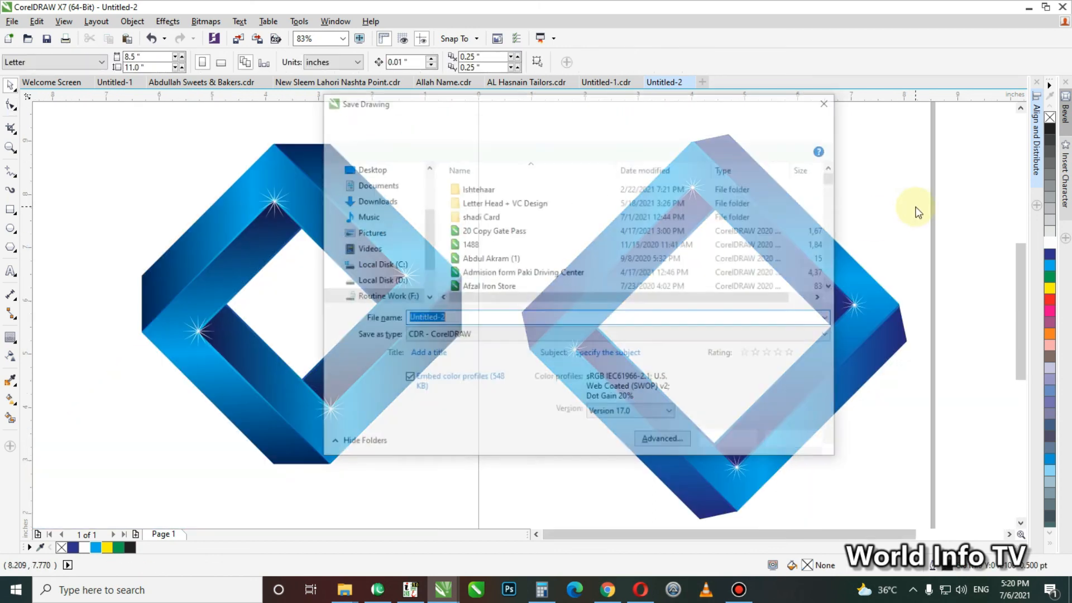
pyautogui.press('Escape')
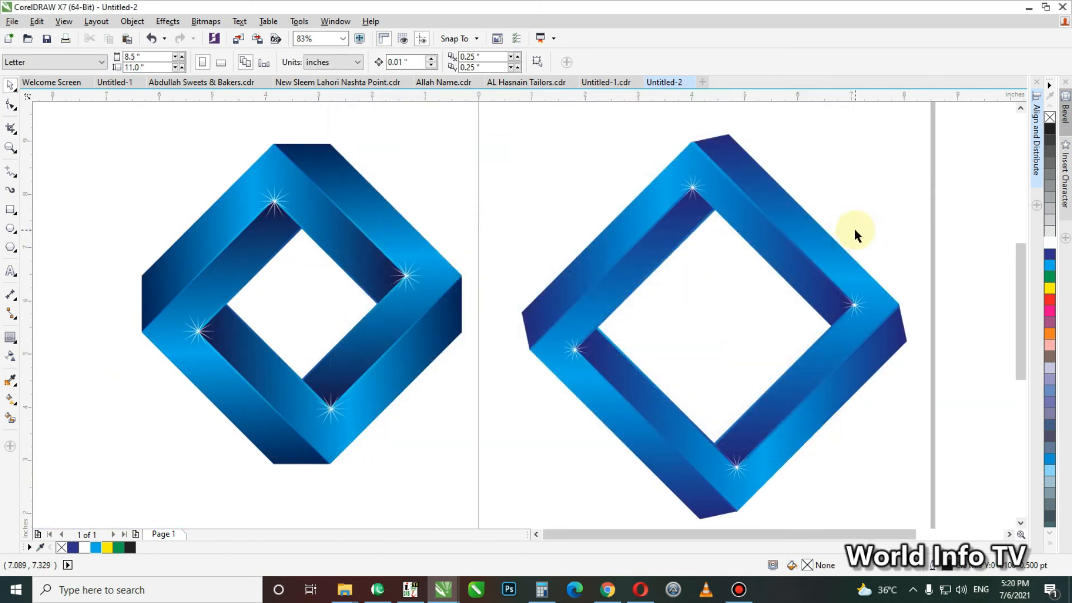
pyautogui.hotkey('ctrl', 's')
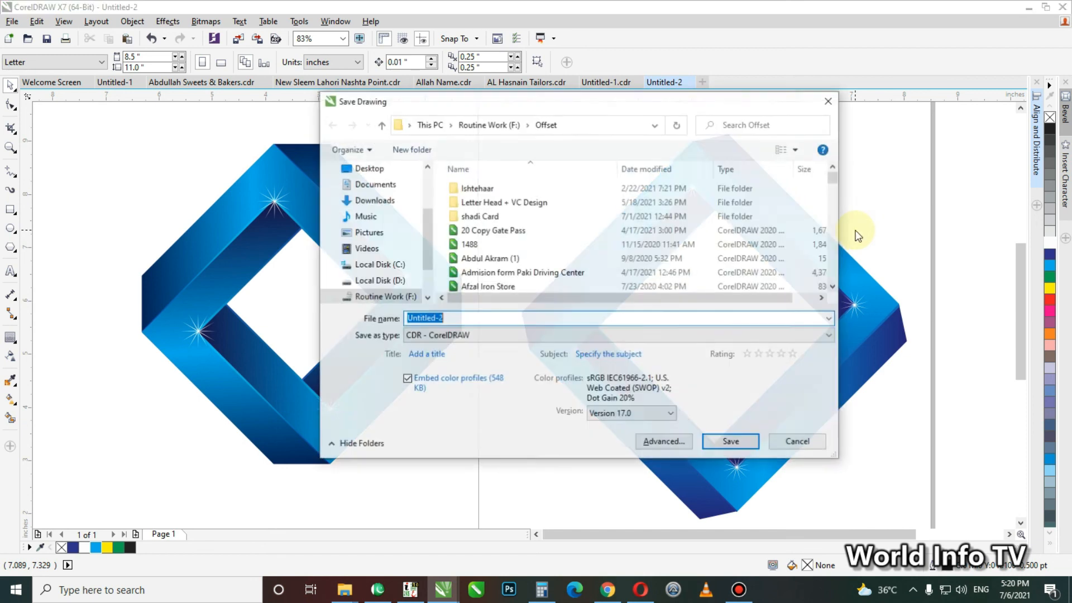
pyautogui.moveTo(427, 246); pyautogui.dragTo(426, 183)
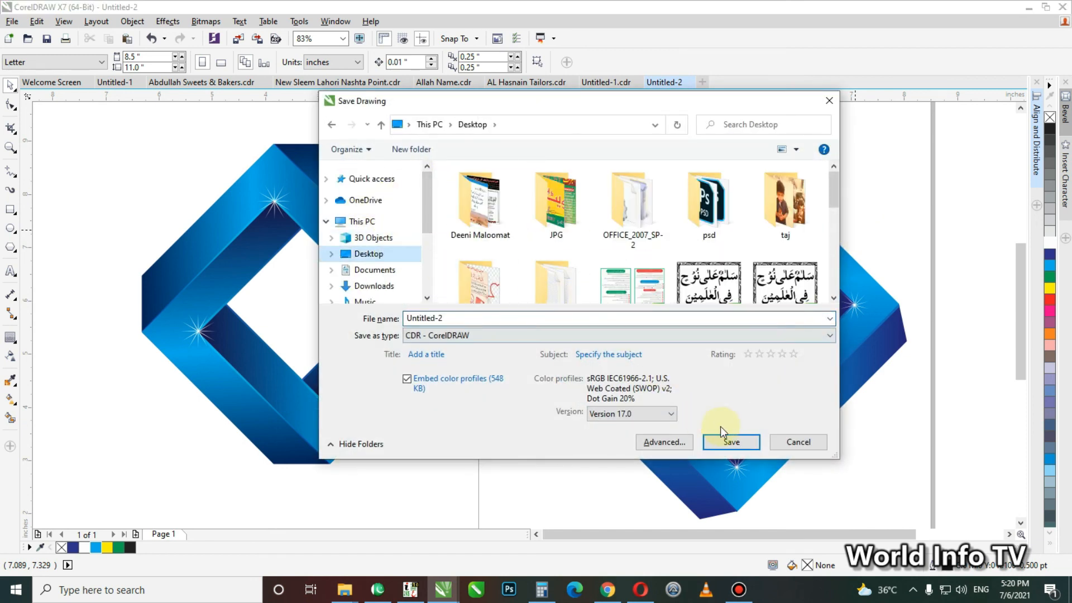
pyautogui.moveTo(510, 319); pyautogui.dragTo(309, 306)
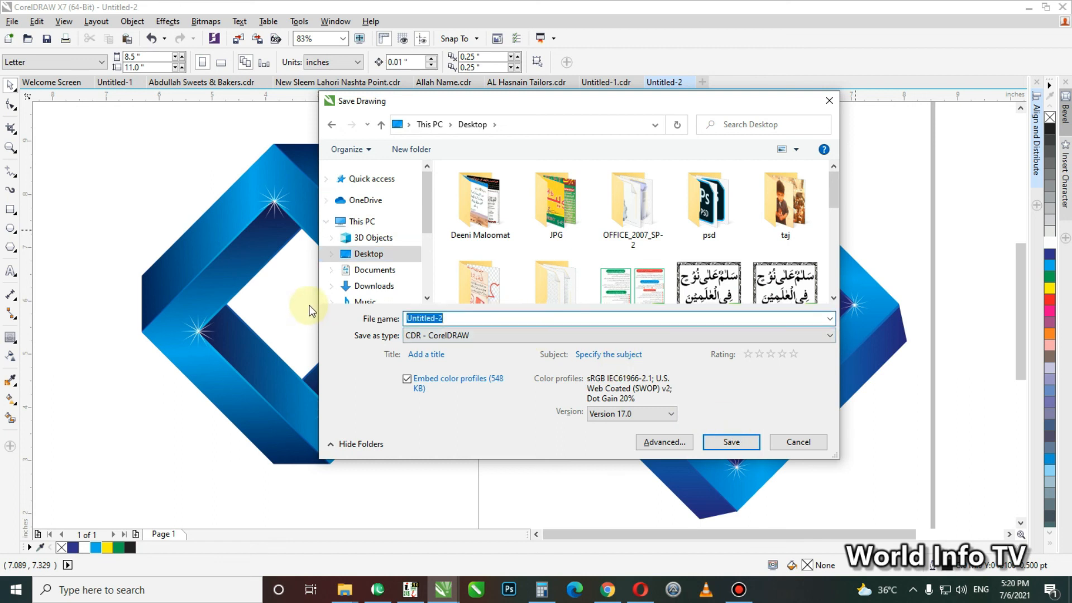
pyautogui.write('D')
pyautogui.press('BackSpace')
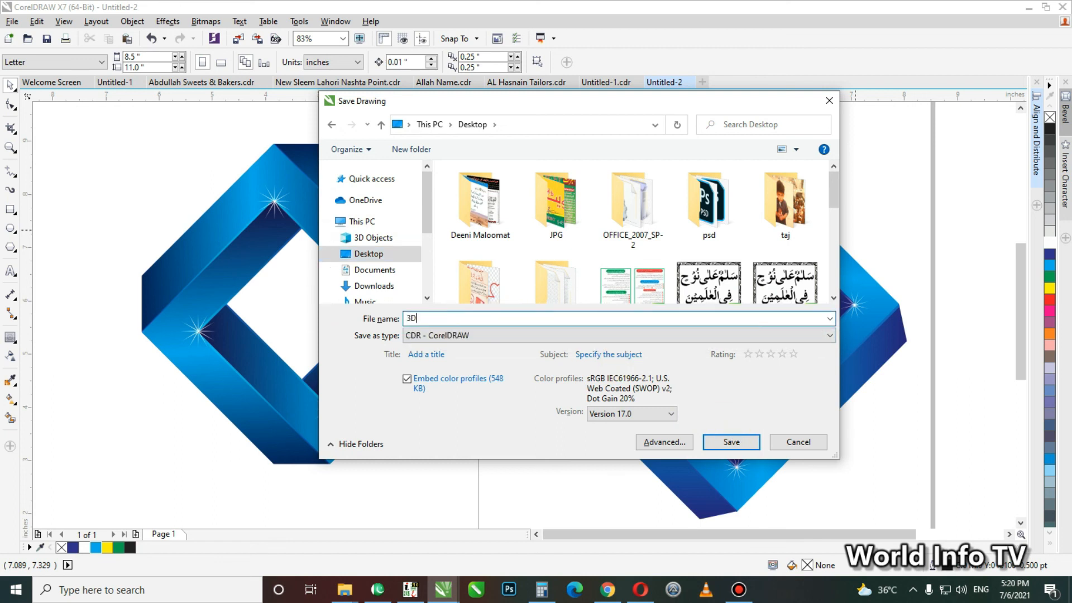
pyautogui.press('Return')
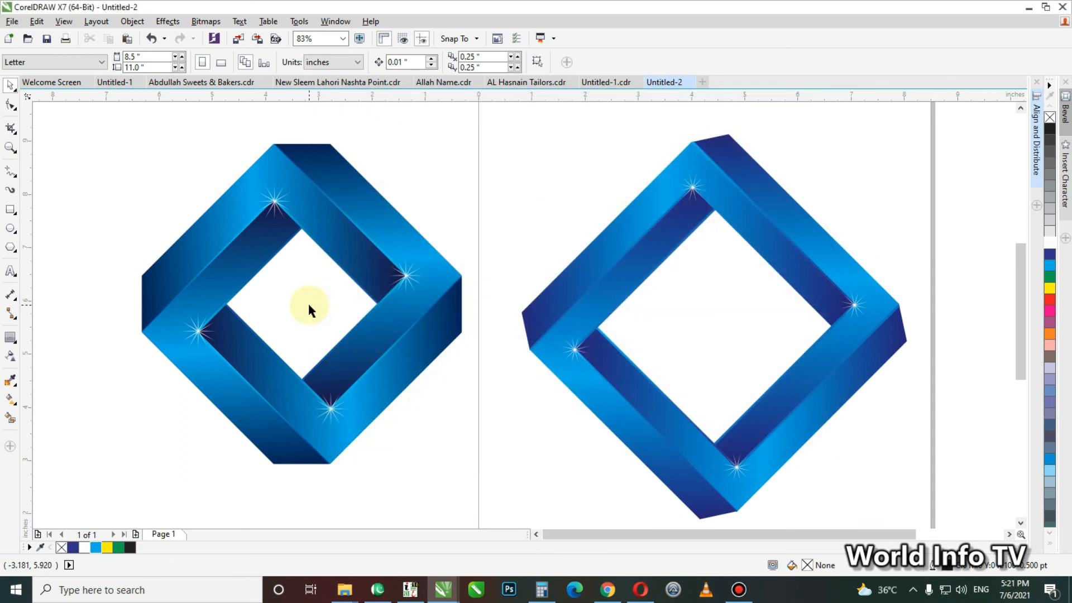